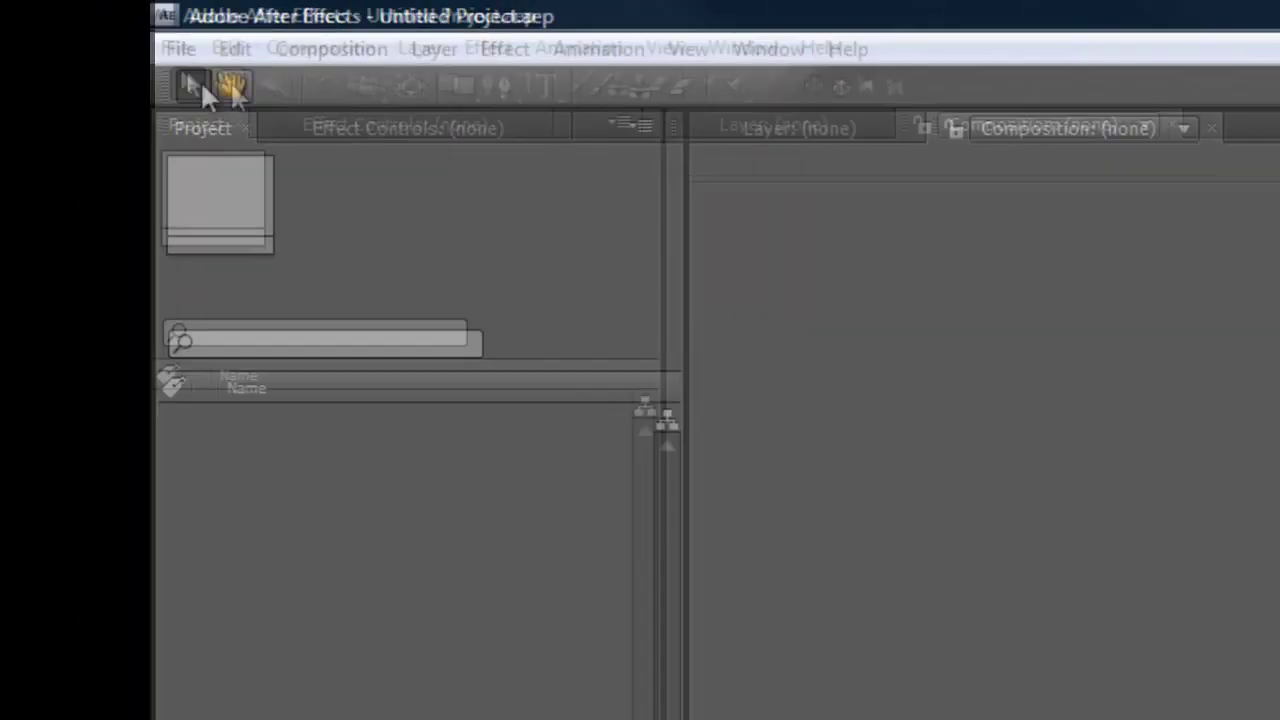
{"action": "left_click", "coordinate": [187, 55]}
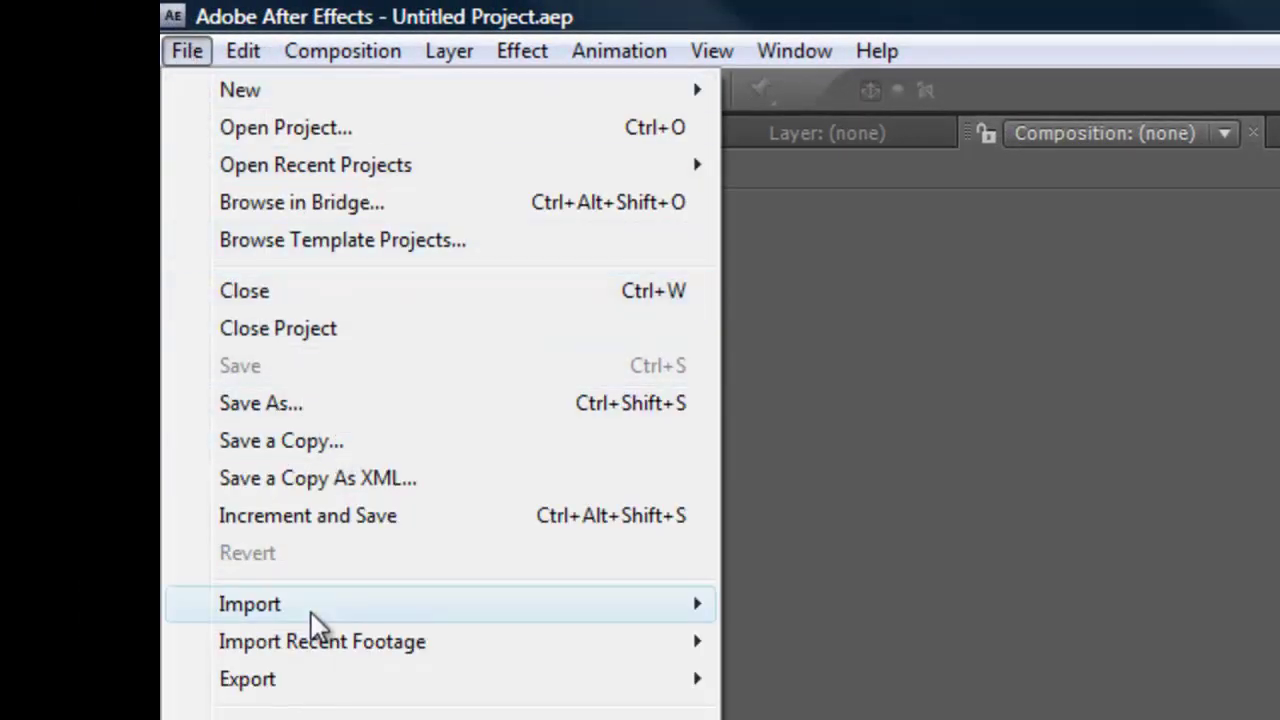
{"action": "mouse_move", "coordinate": [311, 608]}
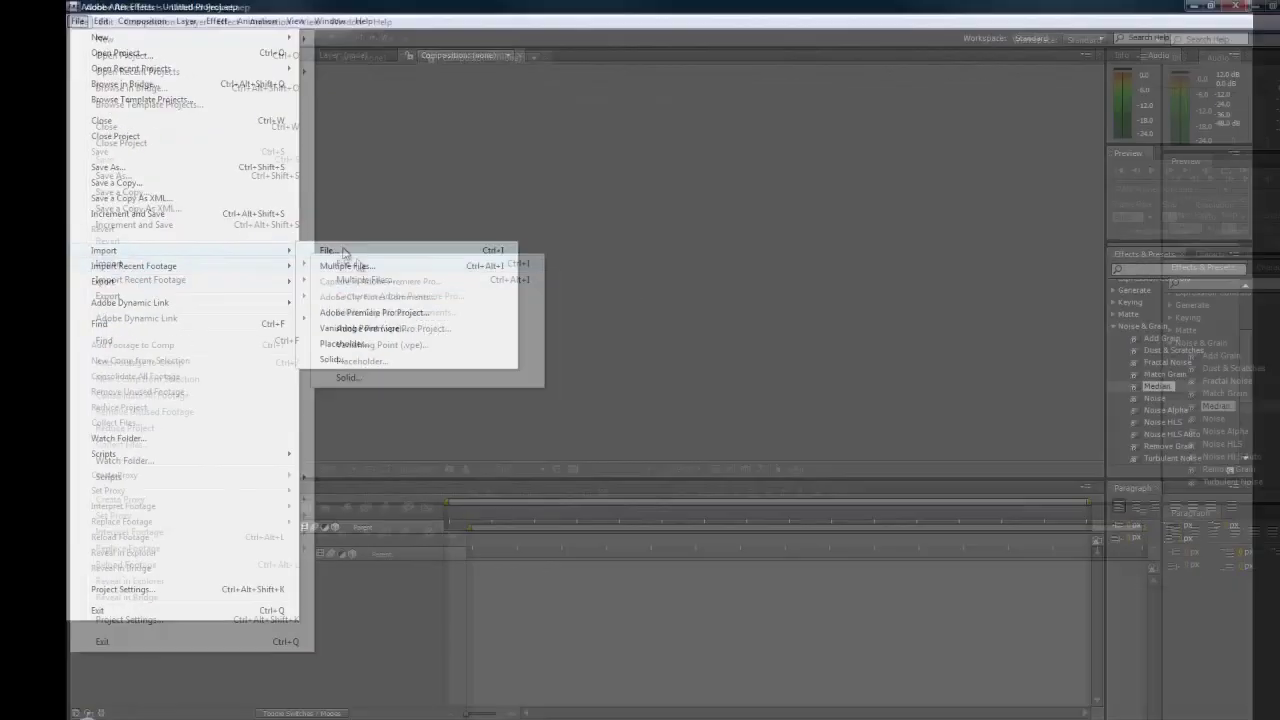
{"action": "left_click", "coordinate": [343, 251]}
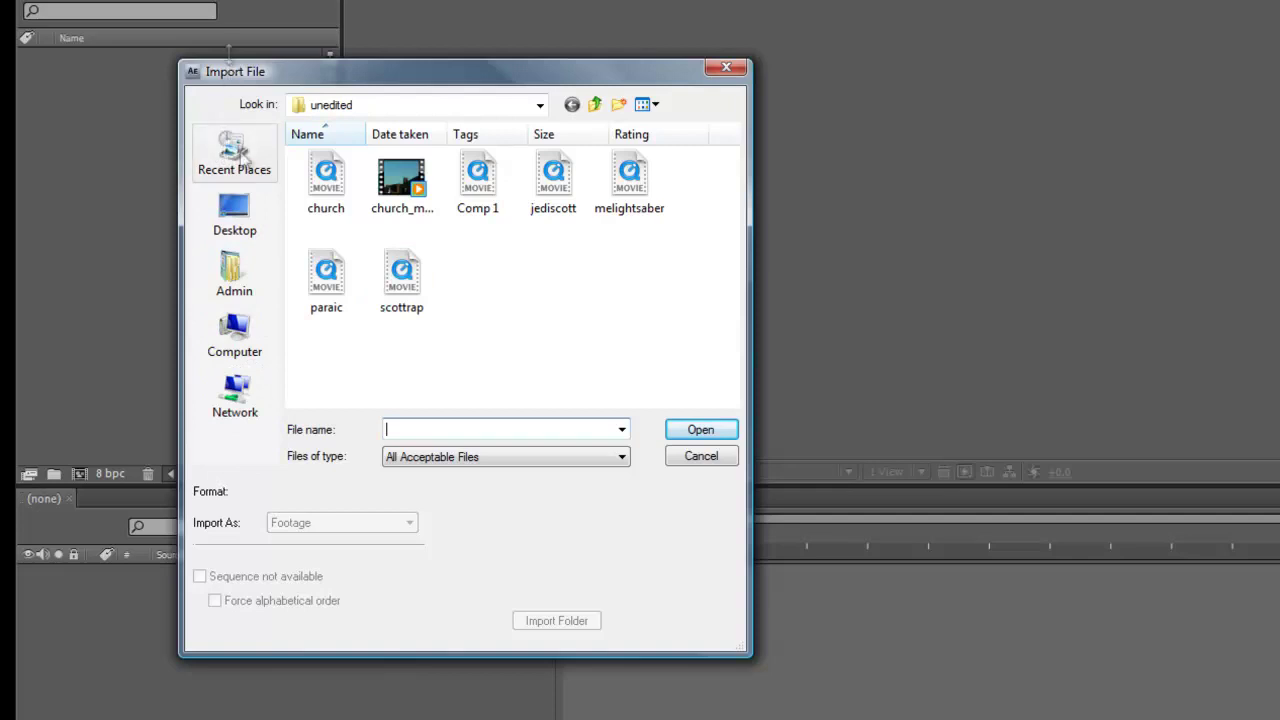
{"action": "left_click", "coordinate": [326, 180]}
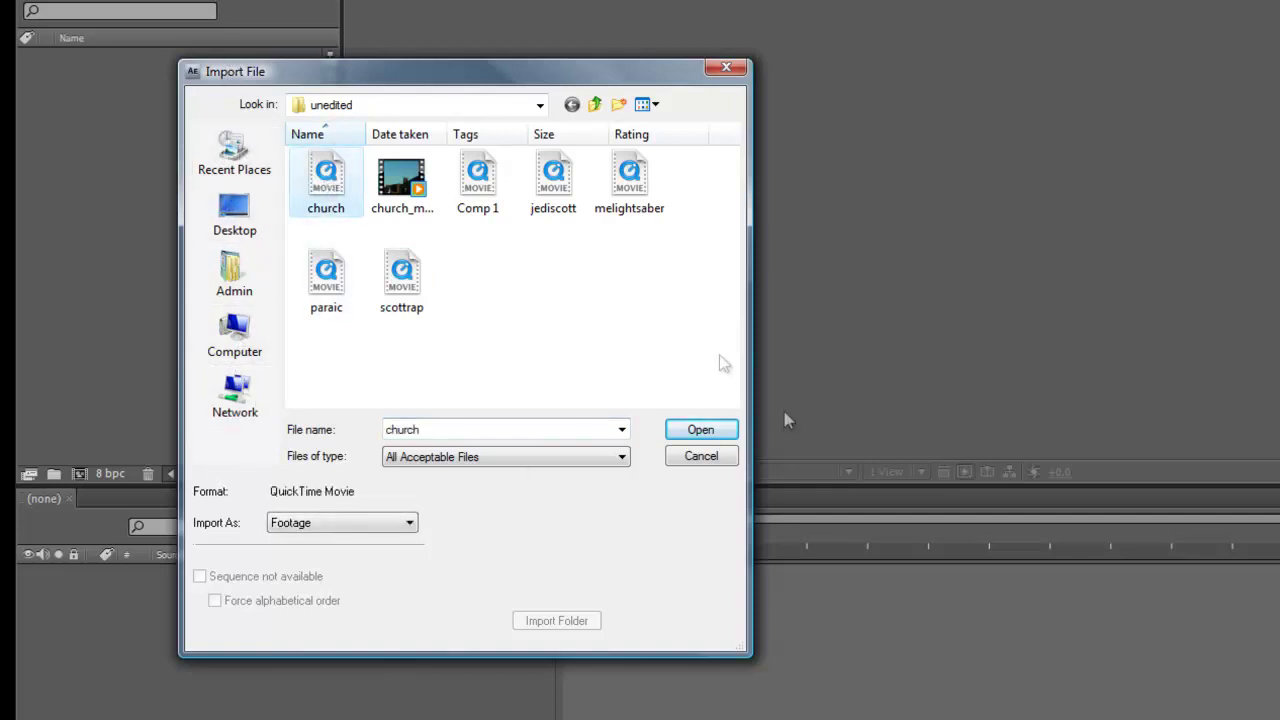
{"action": "left_click", "coordinate": [724, 462]}
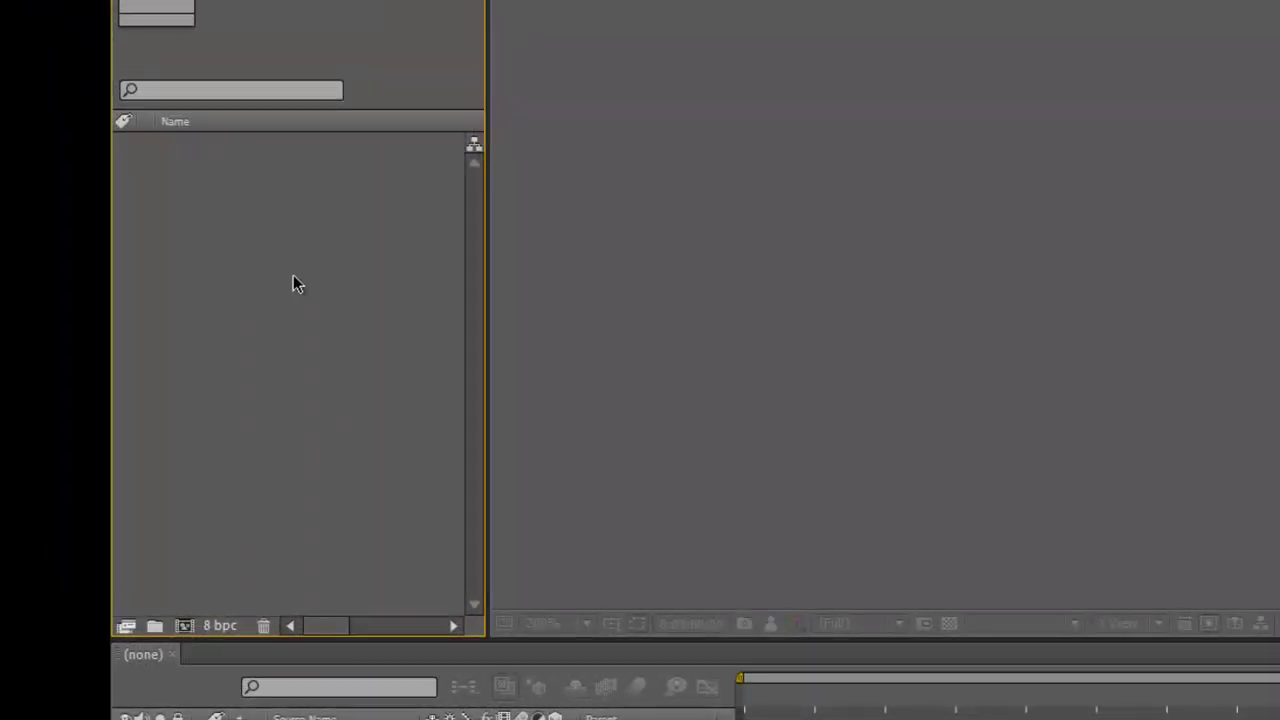
Step: Import the church movie from the unedited folder into the project as footage
{"action": "double_click", "coordinate": [293, 277]}
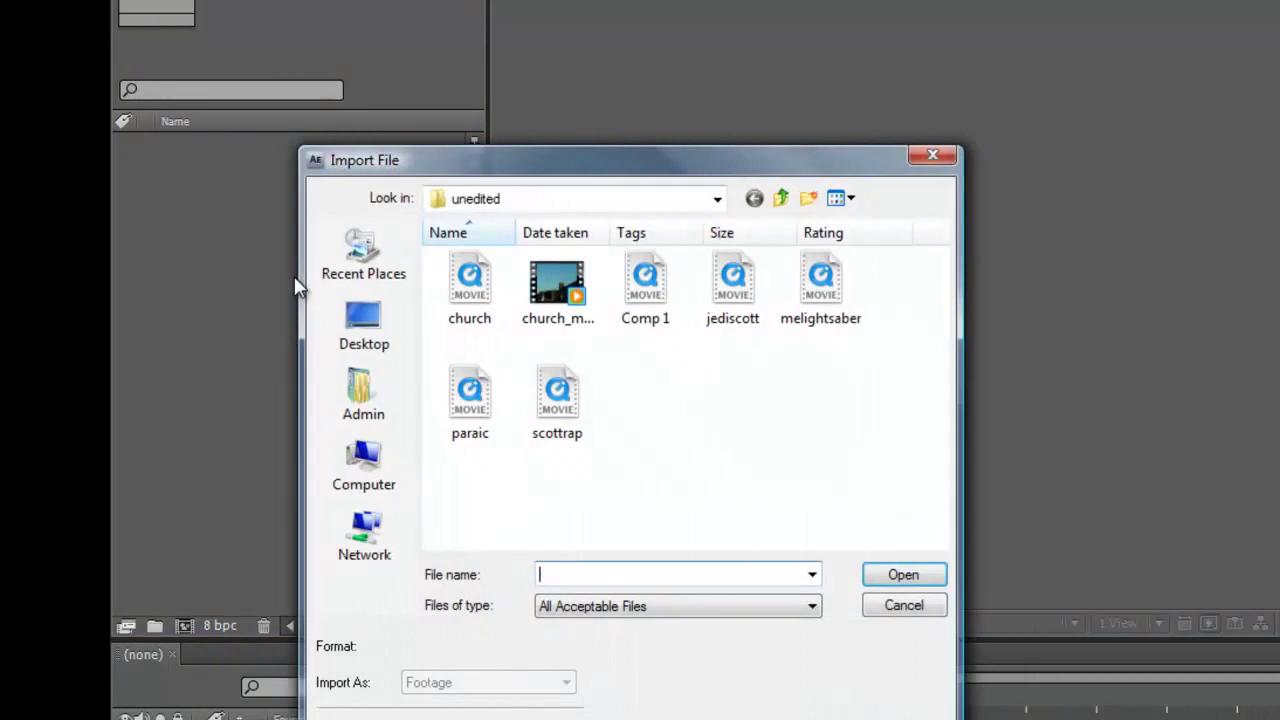
{"action": "left_click", "coordinate": [466, 284]}
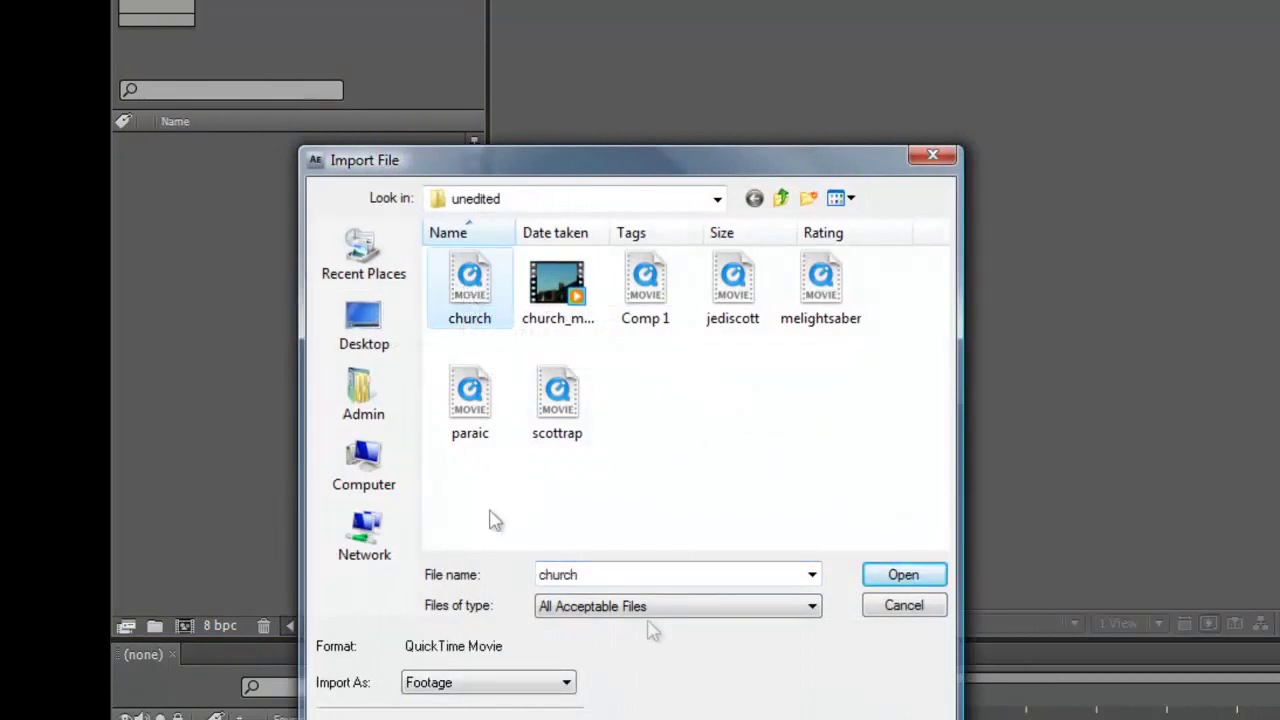
{"action": "left_click", "coordinate": [850, 290]}
{"action": "left_click", "coordinate": [460, 298]}
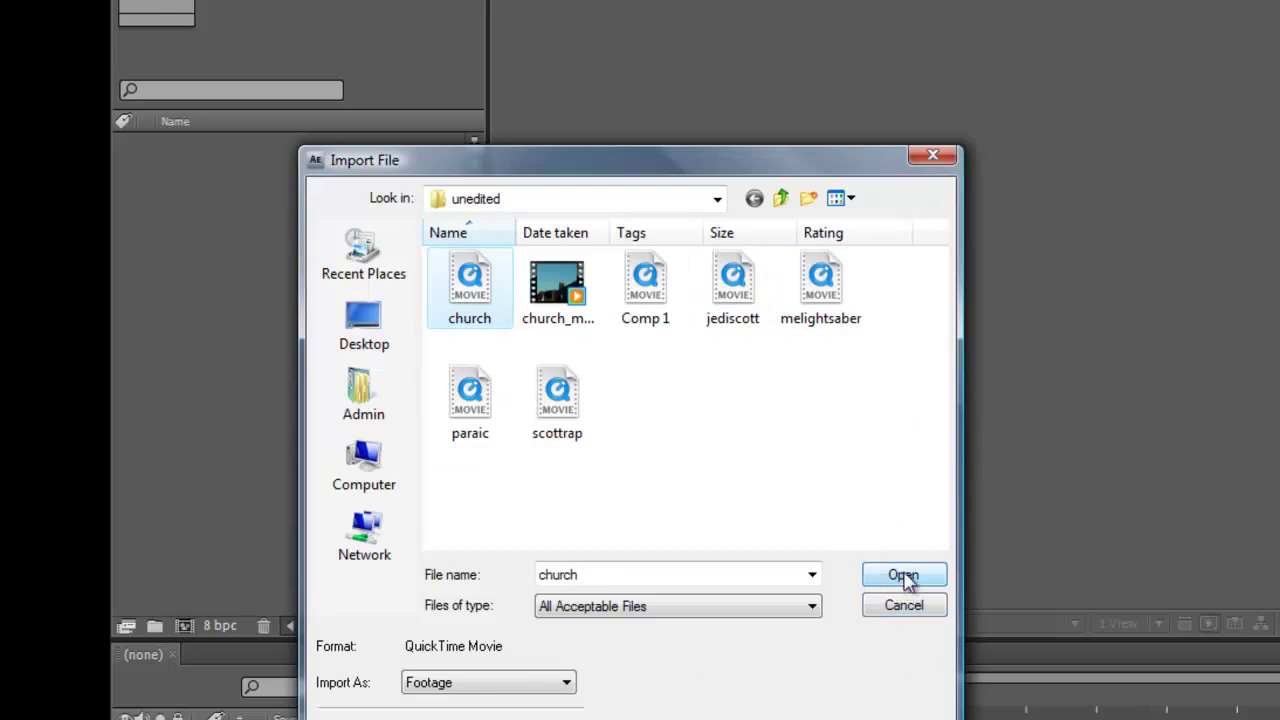
{"action": "left_click", "coordinate": [935, 584]}
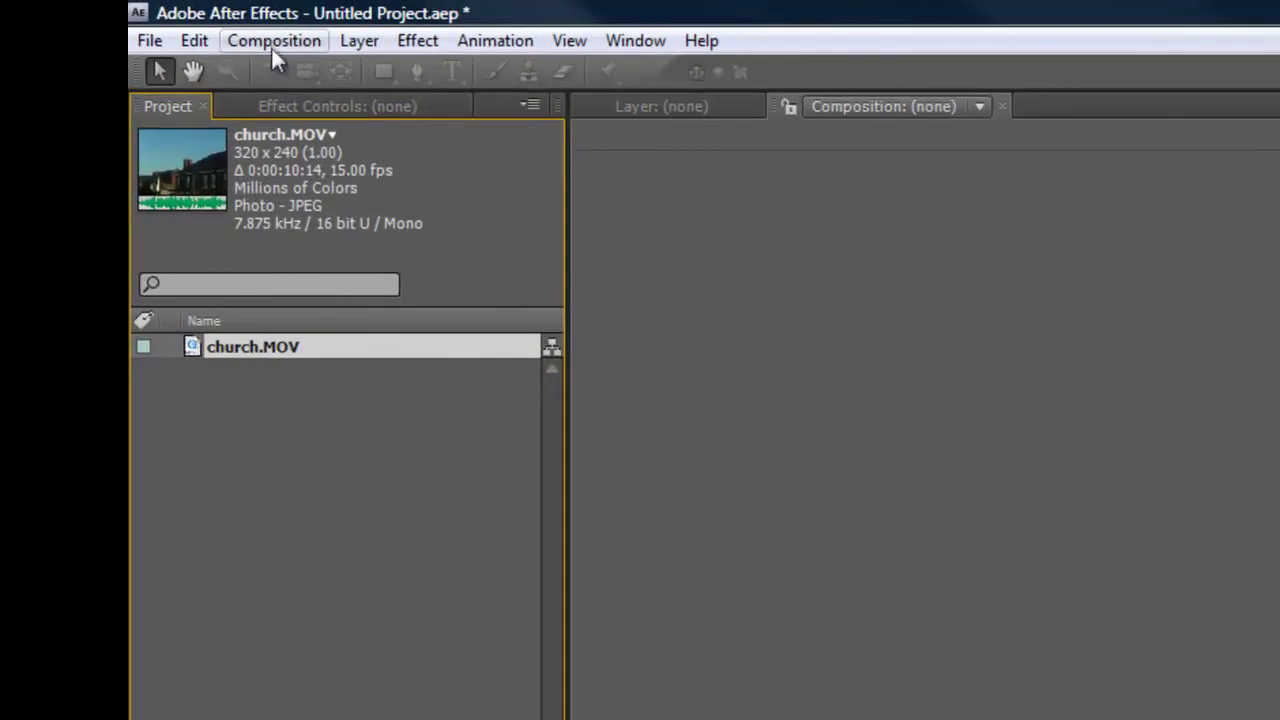
Step: Create a new composition named Churchblur, keeping the custom 720 x 480 settings
{"action": "left_click", "coordinate": [271, 43]}
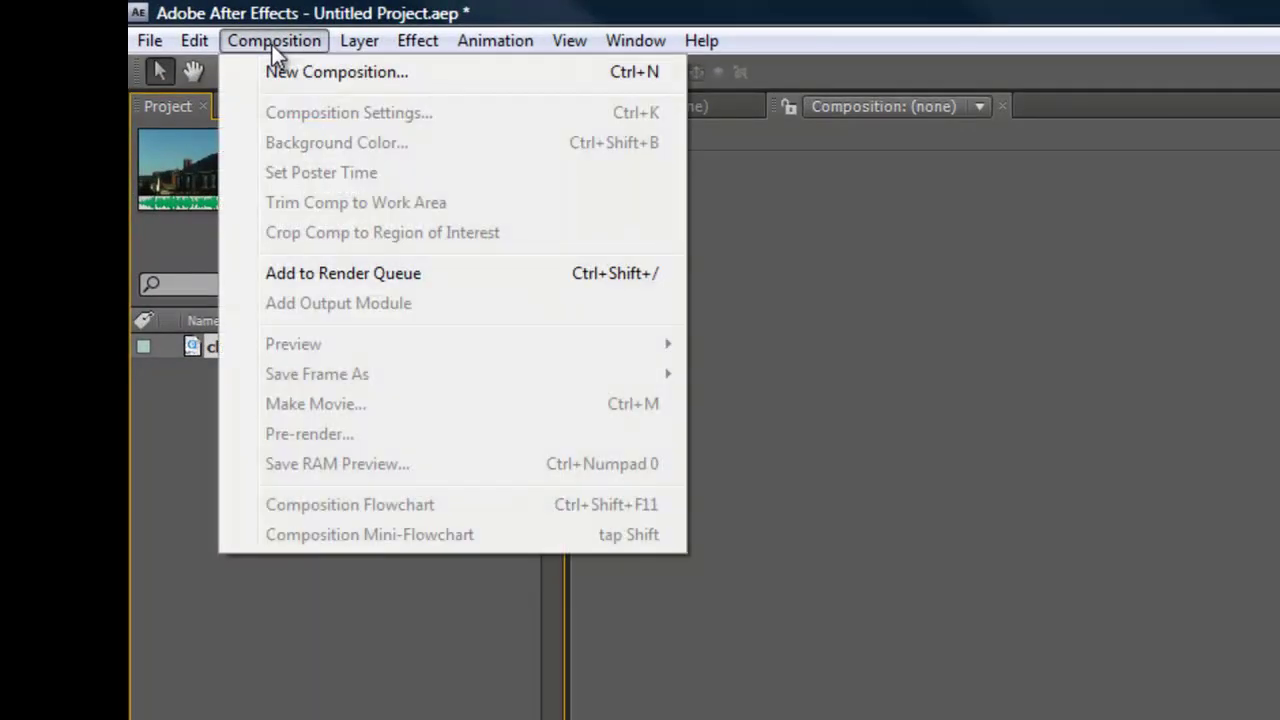
{"action": "left_click", "coordinate": [356, 72]}
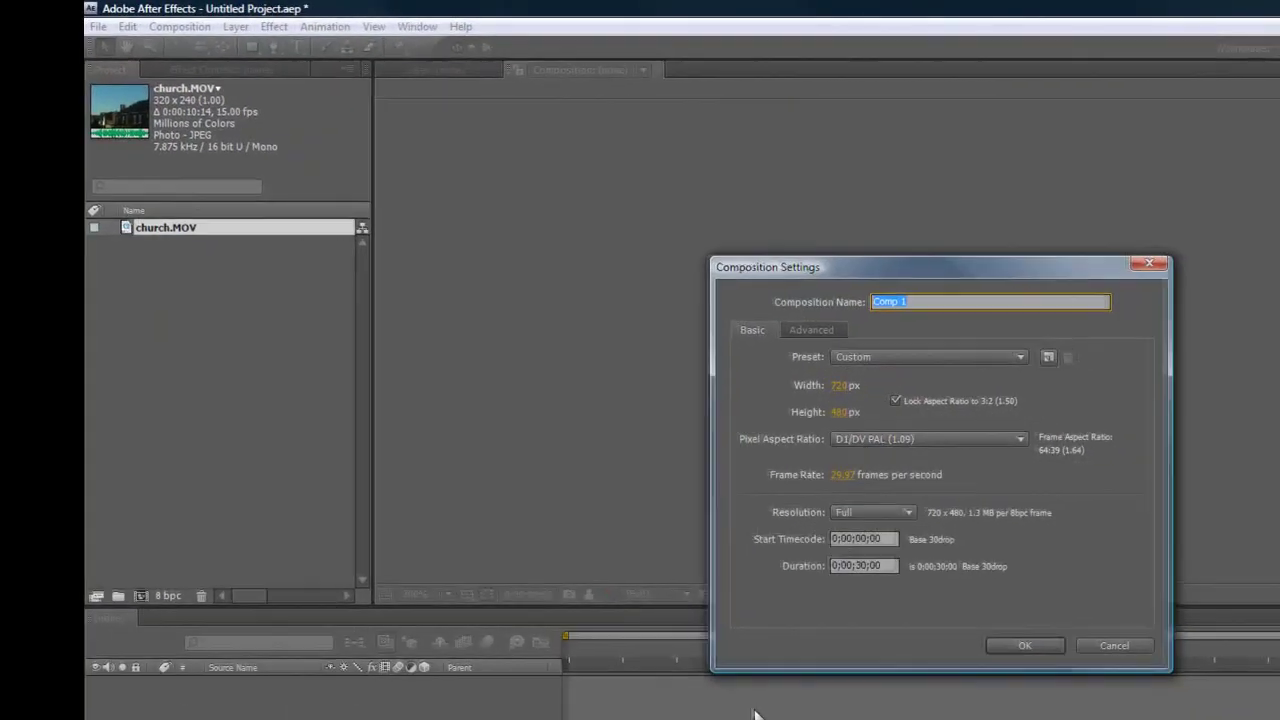
{"action": "left_click_drag", "start_coordinate": [918, 301], "coordinate": [624, 302]}
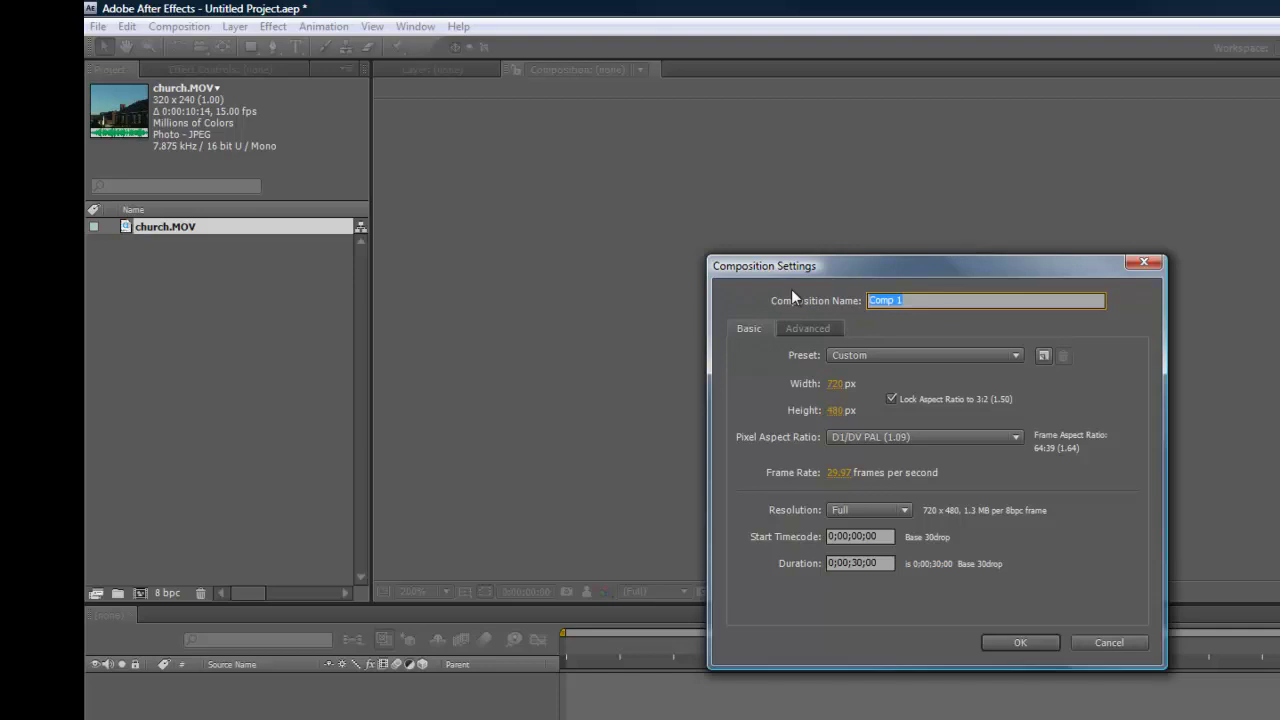
{"action": "type", "text": "Churchblur"}
{"action": "left_click", "coordinate": [1020, 643]}
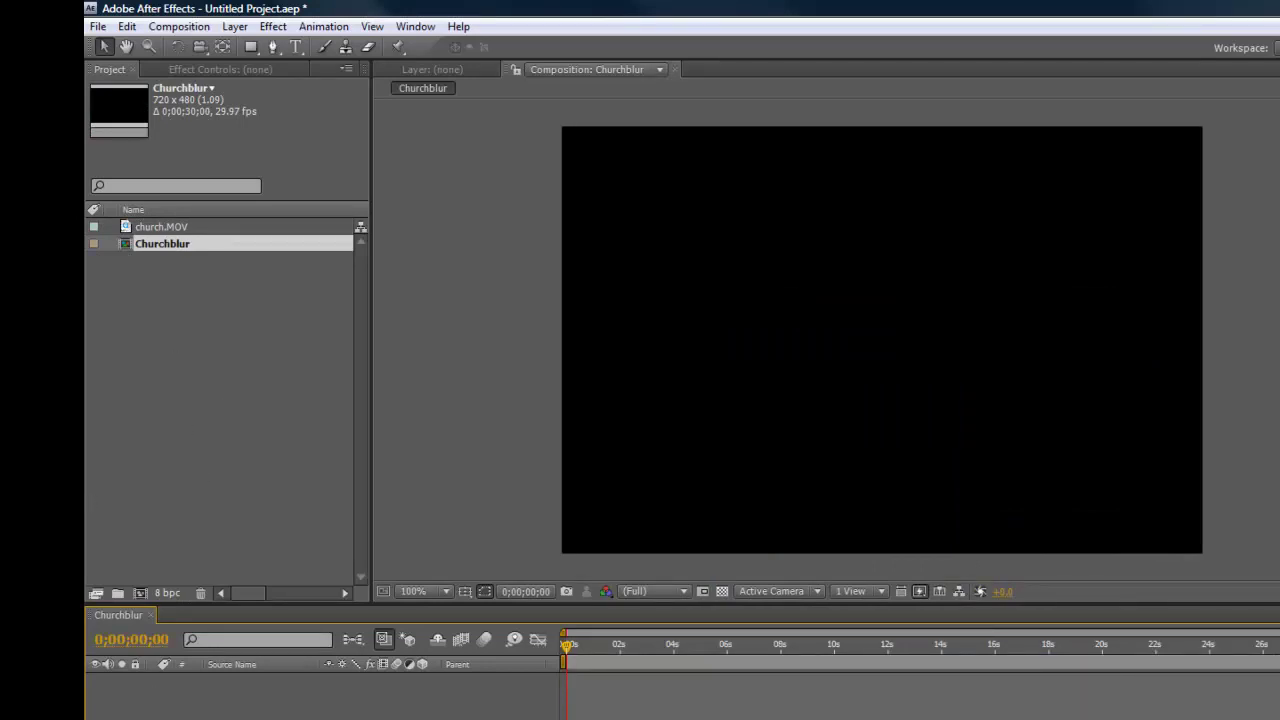
Step: Close the Churchblur timeline and create a composition directly from the church.MOV footage so it matches the clip's settings
{"action": "left_click", "coordinate": [150, 616]}
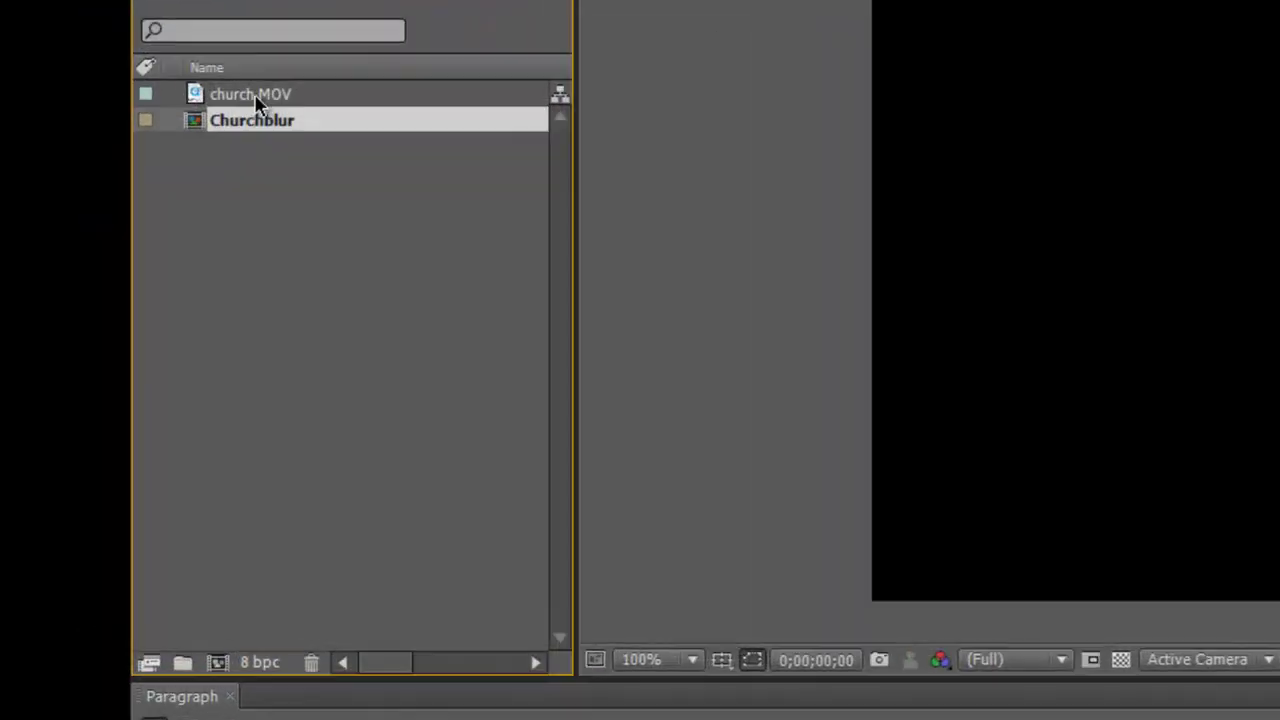
{"action": "left_click", "coordinate": [166, 230]}
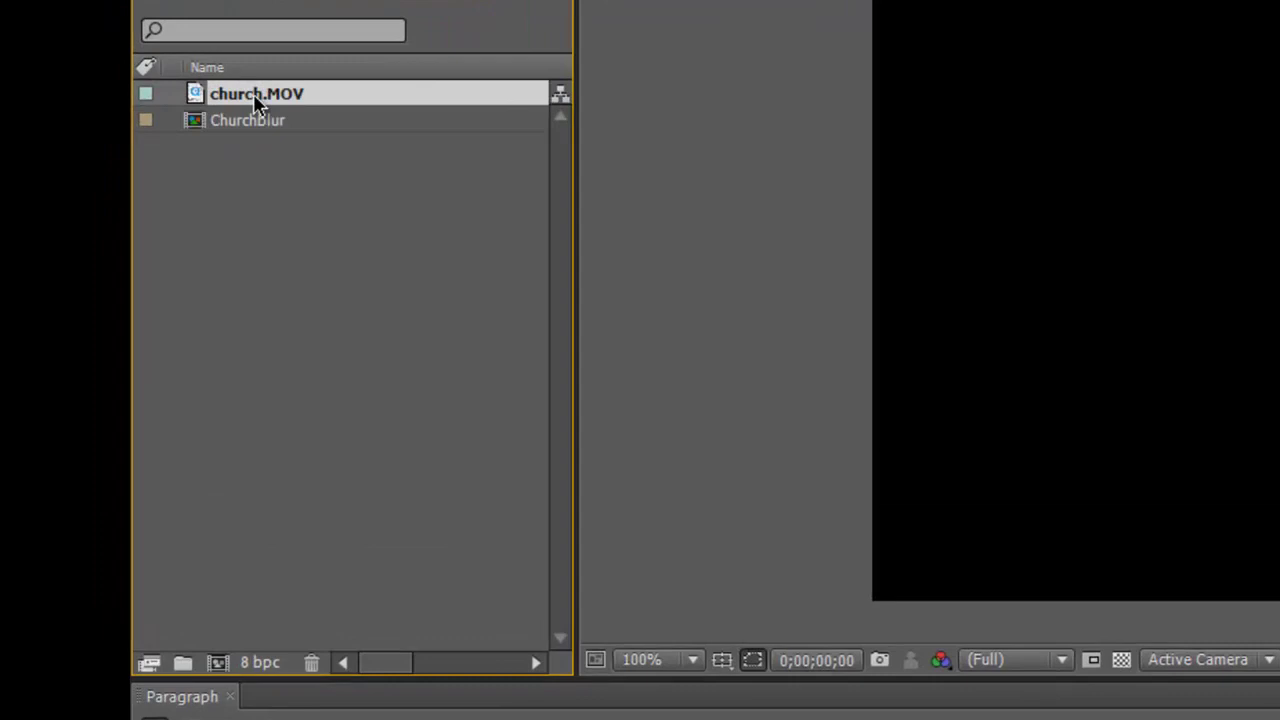
{"action": "left_click_drag", "start_coordinate": [253, 93], "coordinate": [217, 668]}
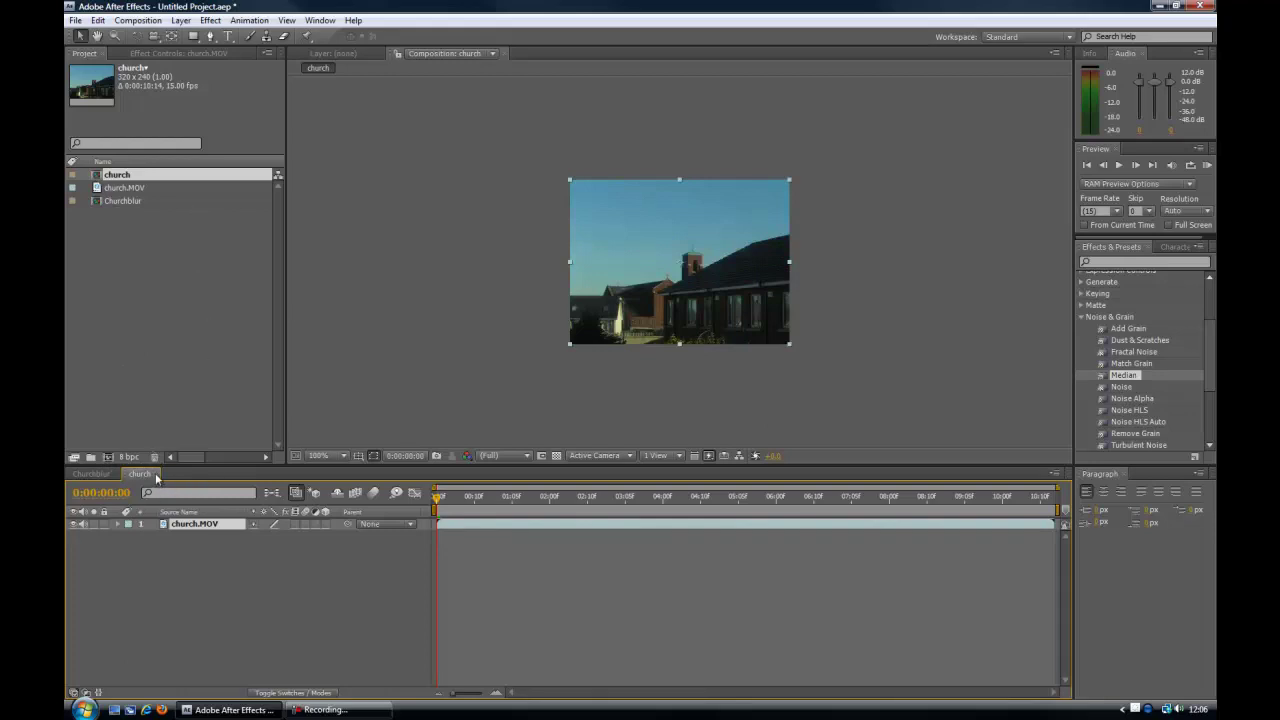
Step: Close the footage-based composition's timeline and create an empty composition with the default name and settings
{"action": "left_click", "coordinate": [155, 475]}
{"action": "left_click", "coordinate": [180, 20]}
{"action": "left_click", "coordinate": [270, 604]}
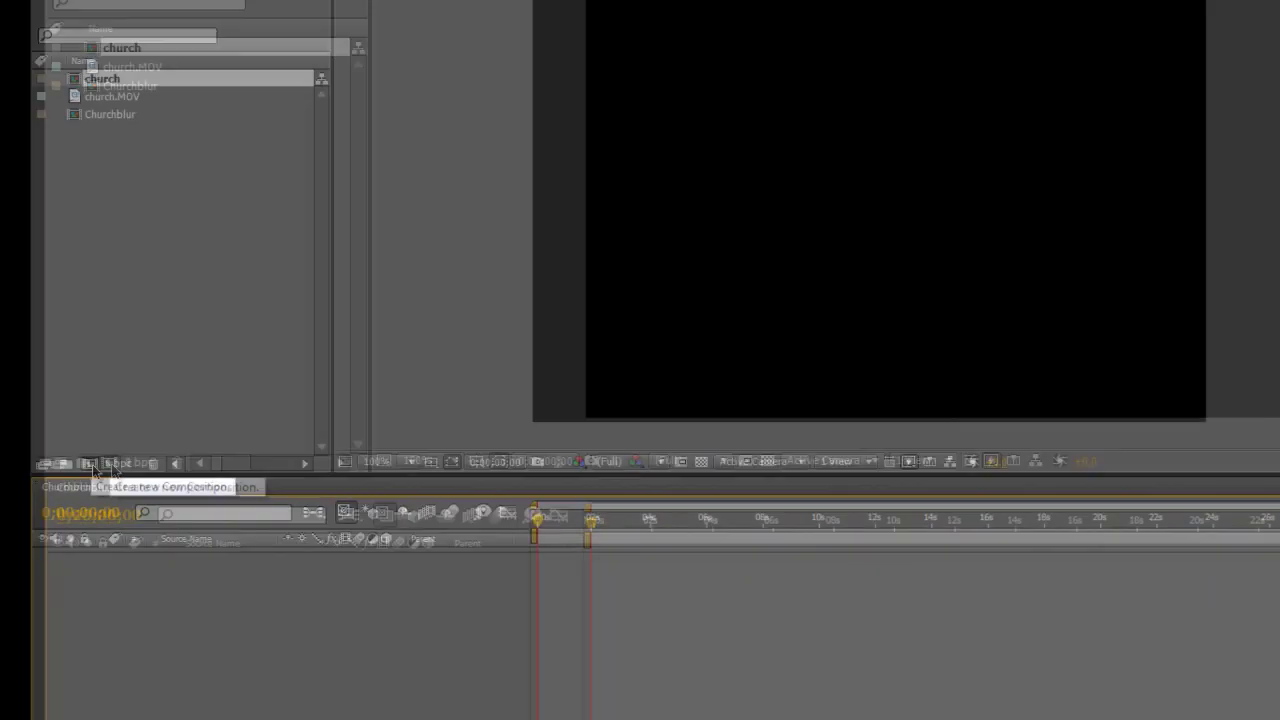
{"action": "left_click", "coordinate": [240, 456]}
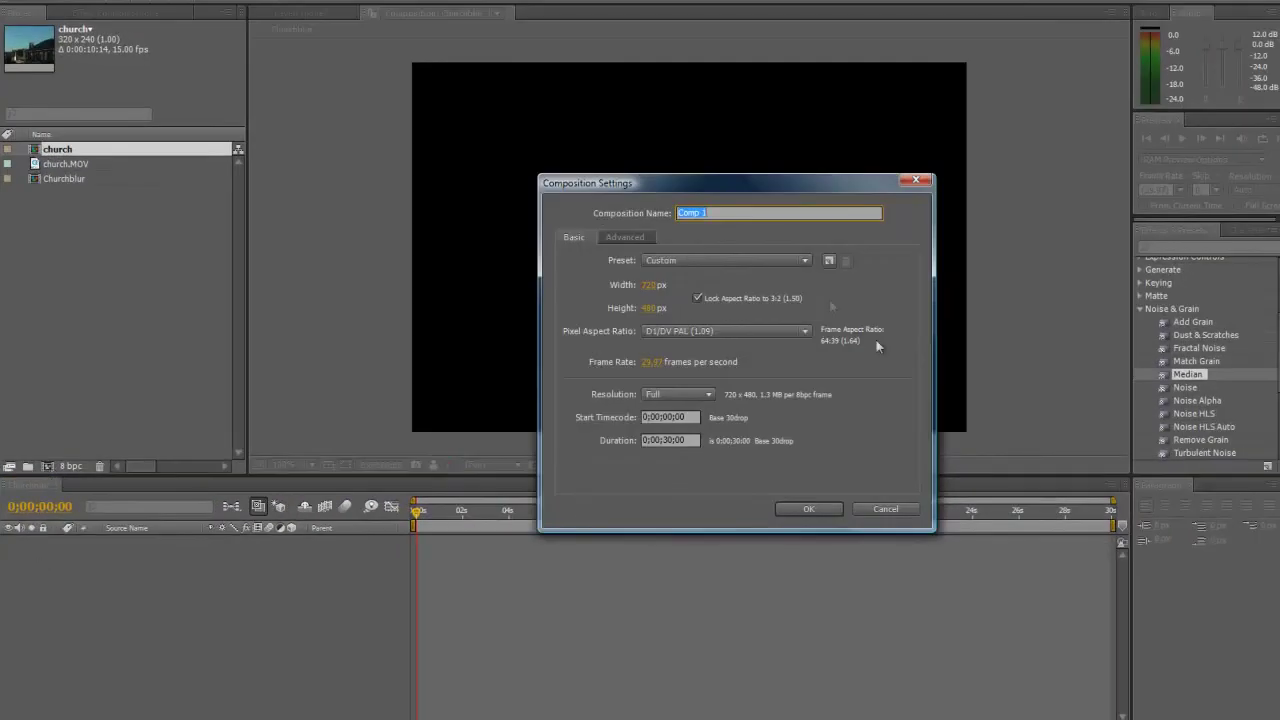
{"action": "left_click", "coordinate": [809, 509]}
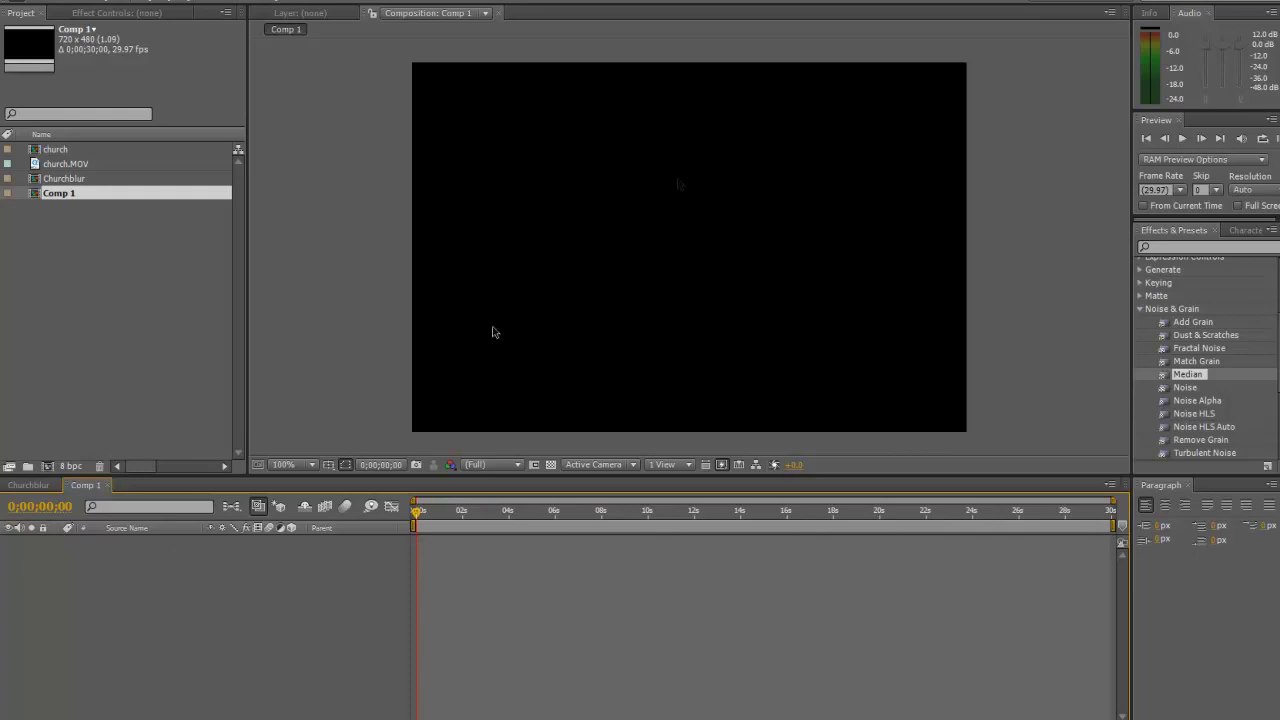
Step: Close the empty composition's timeline and create another composition directly from the church.MOV footage
{"action": "left_click", "coordinate": [106, 485]}
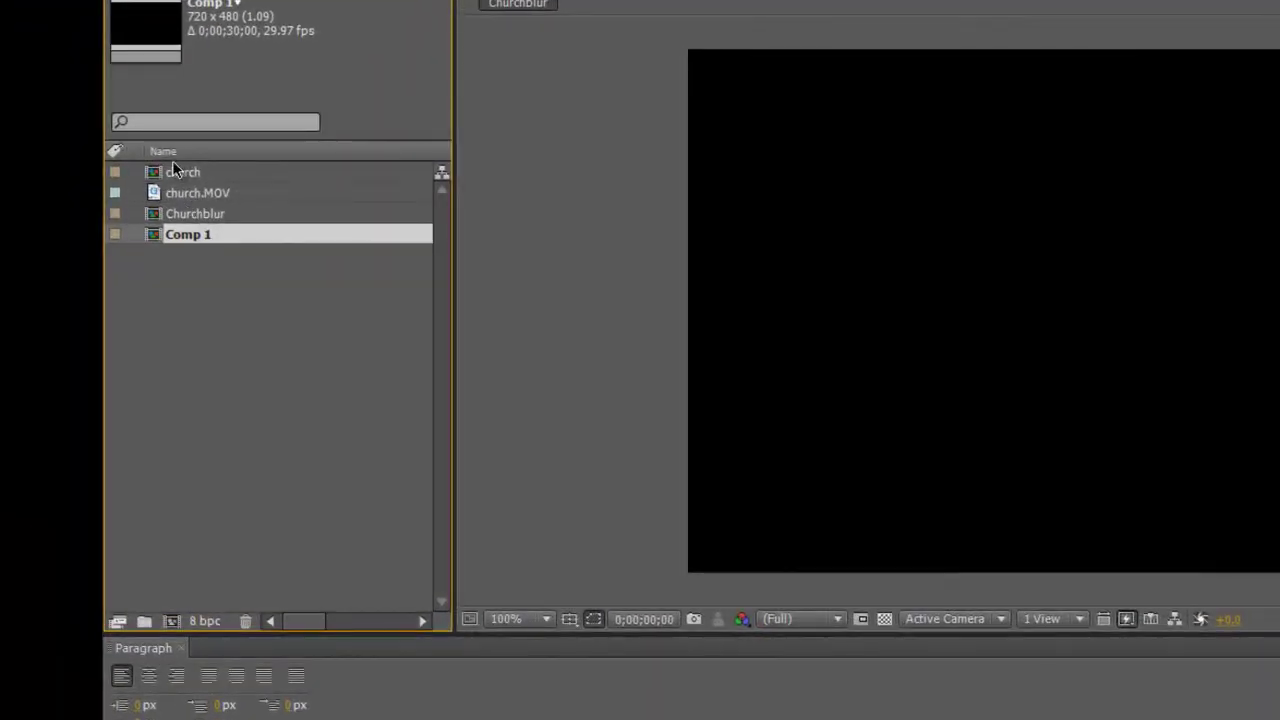
{"action": "left_click", "coordinate": [180, 196]}
{"action": "left_click_drag", "start_coordinate": [200, 198], "coordinate": [171, 621]}
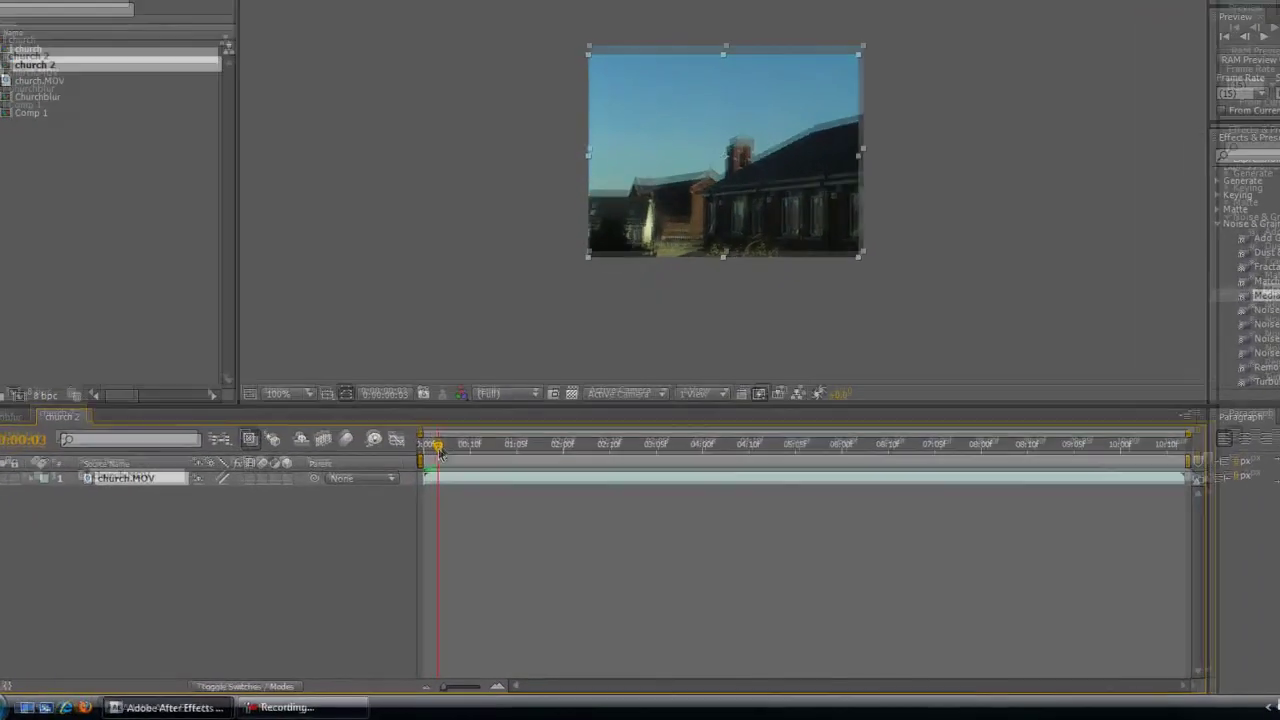
Step: Scrub back and forth through the church.MOV clip in the timeline, finishing with the playhead at the start
{"action": "left_click_drag", "start_coordinate": [437, 503], "coordinate": [594, 515]}
{"action": "left_click_drag", "start_coordinate": [622, 460], "coordinate": [590, 450]}
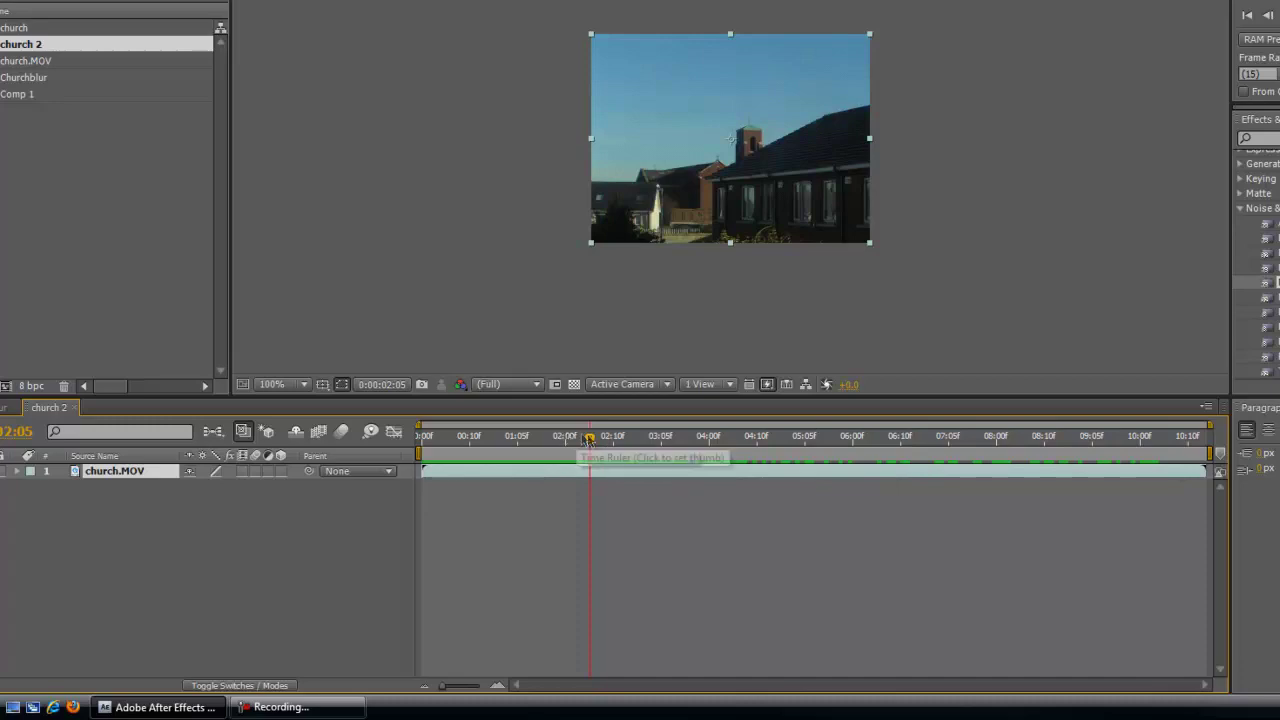
{"action": "left_click_drag", "start_coordinate": [590, 440], "coordinate": [638, 441]}
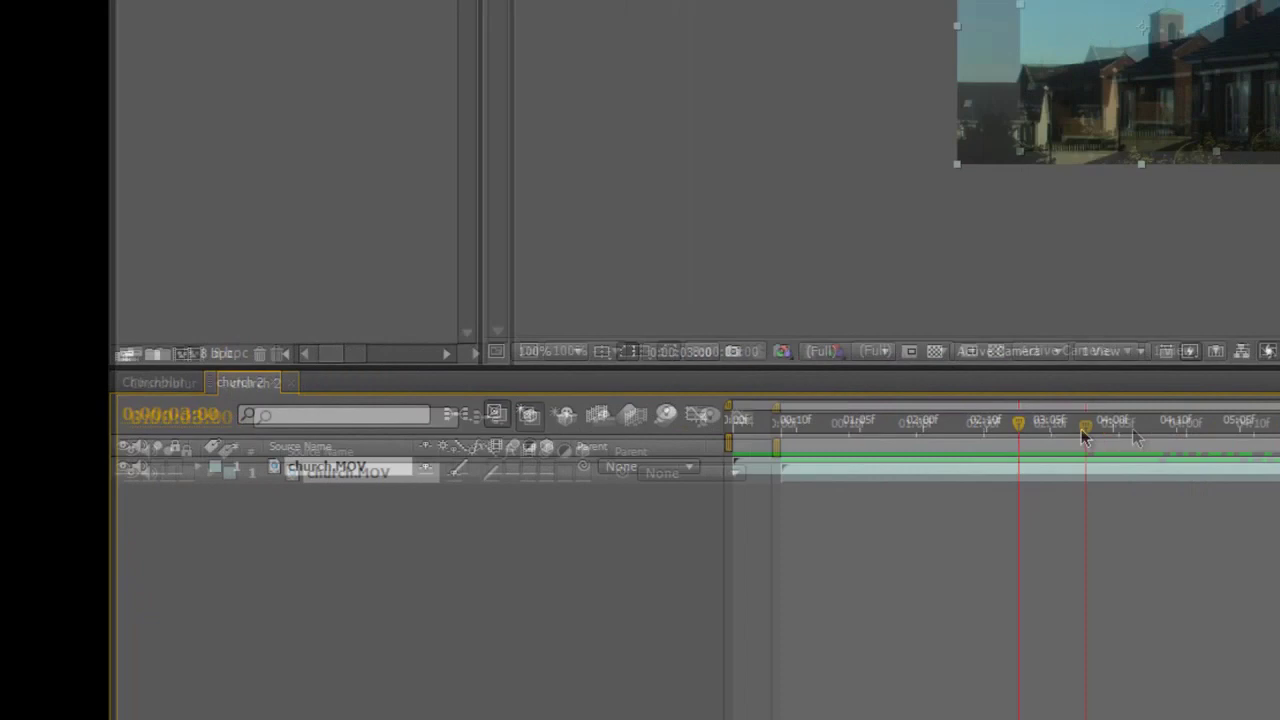
{"action": "left_click_drag", "start_coordinate": [852, 418], "coordinate": [971, 447]}
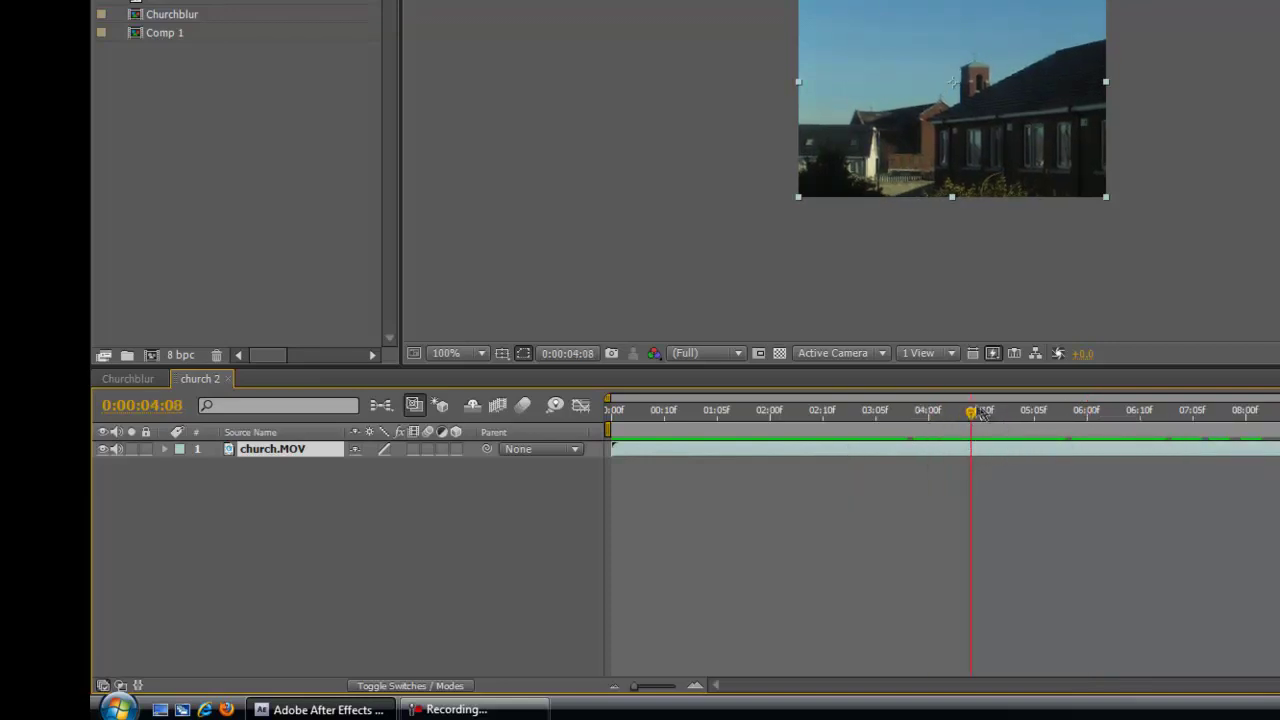
{"action": "left_click_drag", "start_coordinate": [975, 418], "coordinate": [850, 424]}
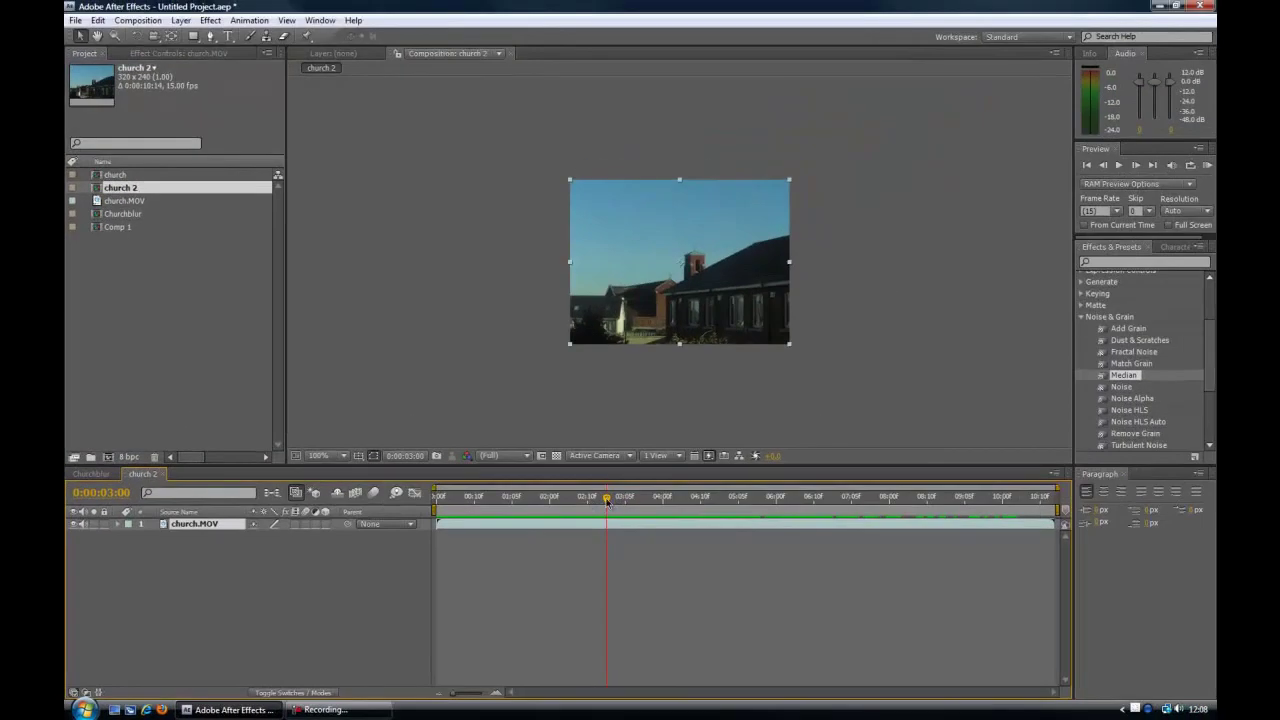
{"action": "left_click_drag", "start_coordinate": [606, 502], "coordinate": [250, 524]}
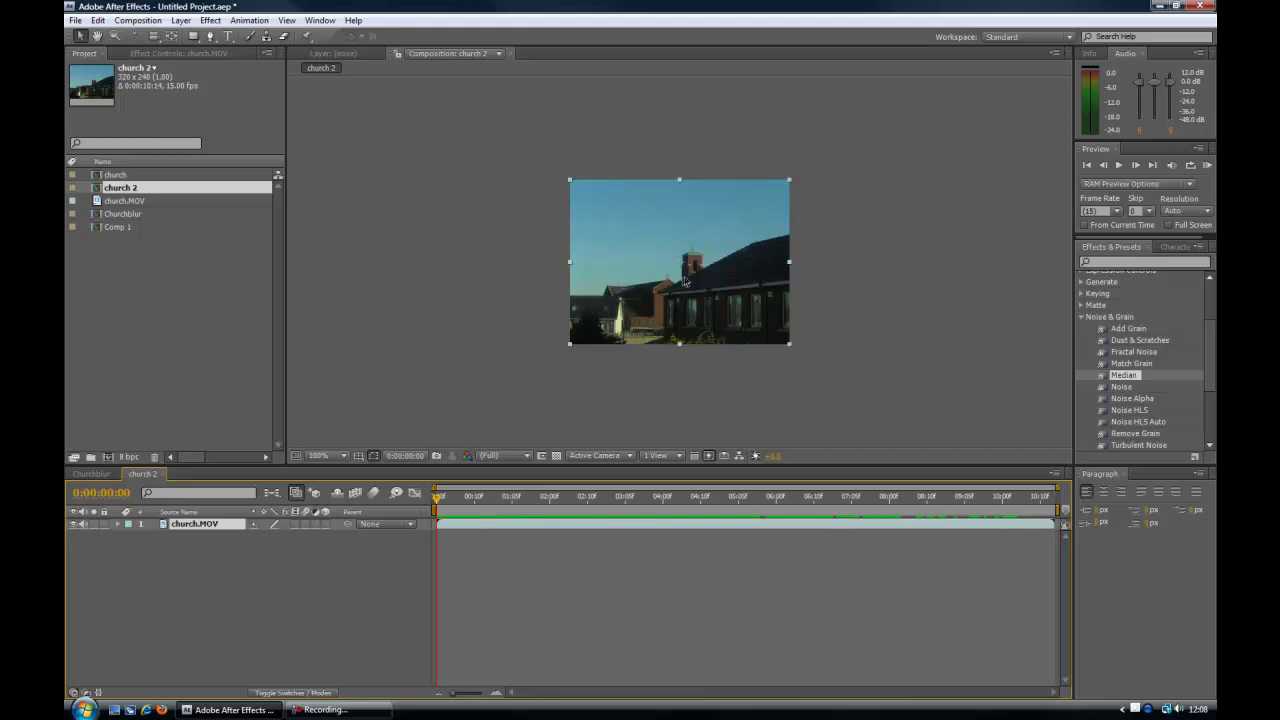
Step: Play back the church 2 composition from the start to preview the clip, and stop the playback
{"action": "key", "text": "period"}
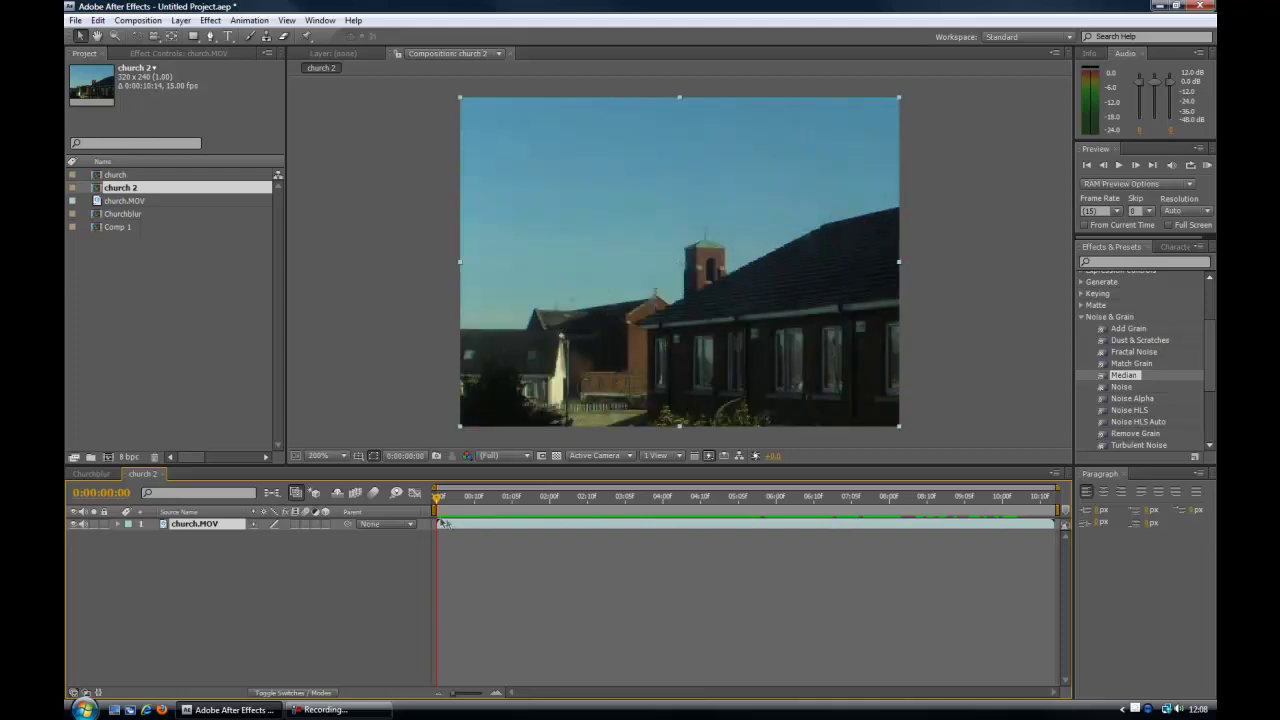
{"action": "key", "text": "space"}
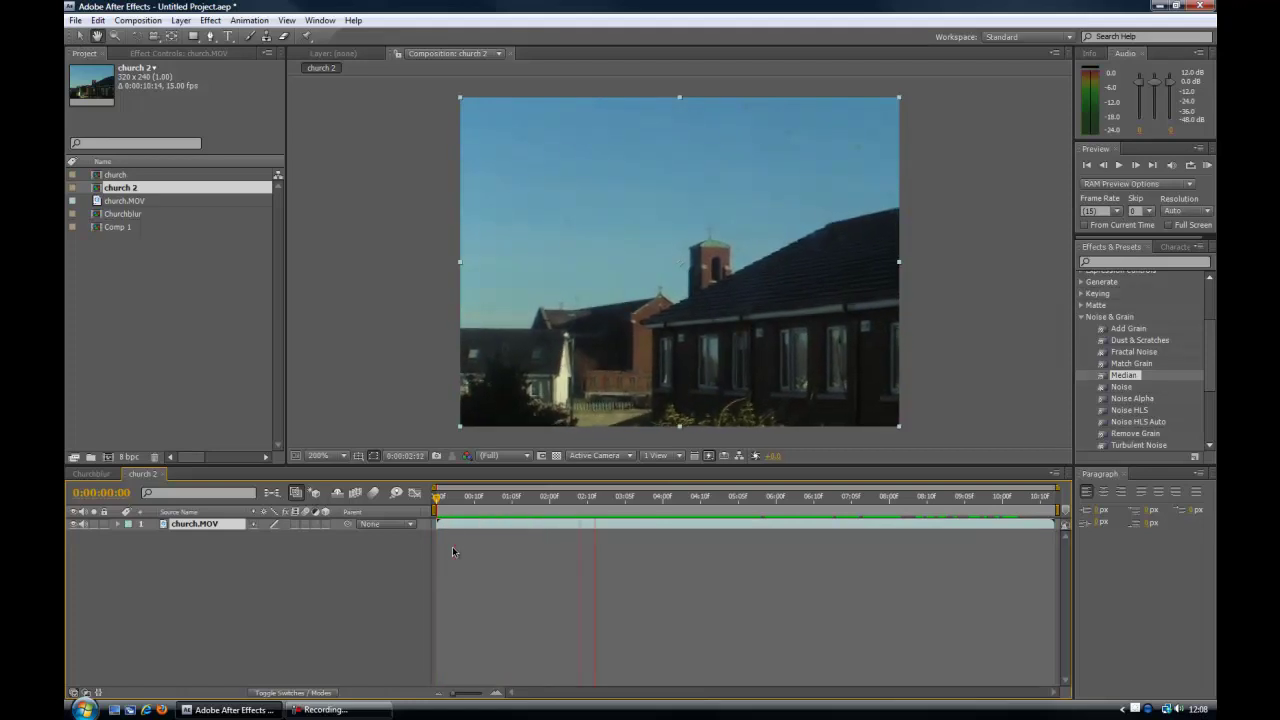
{"action": "key", "text": "space"}
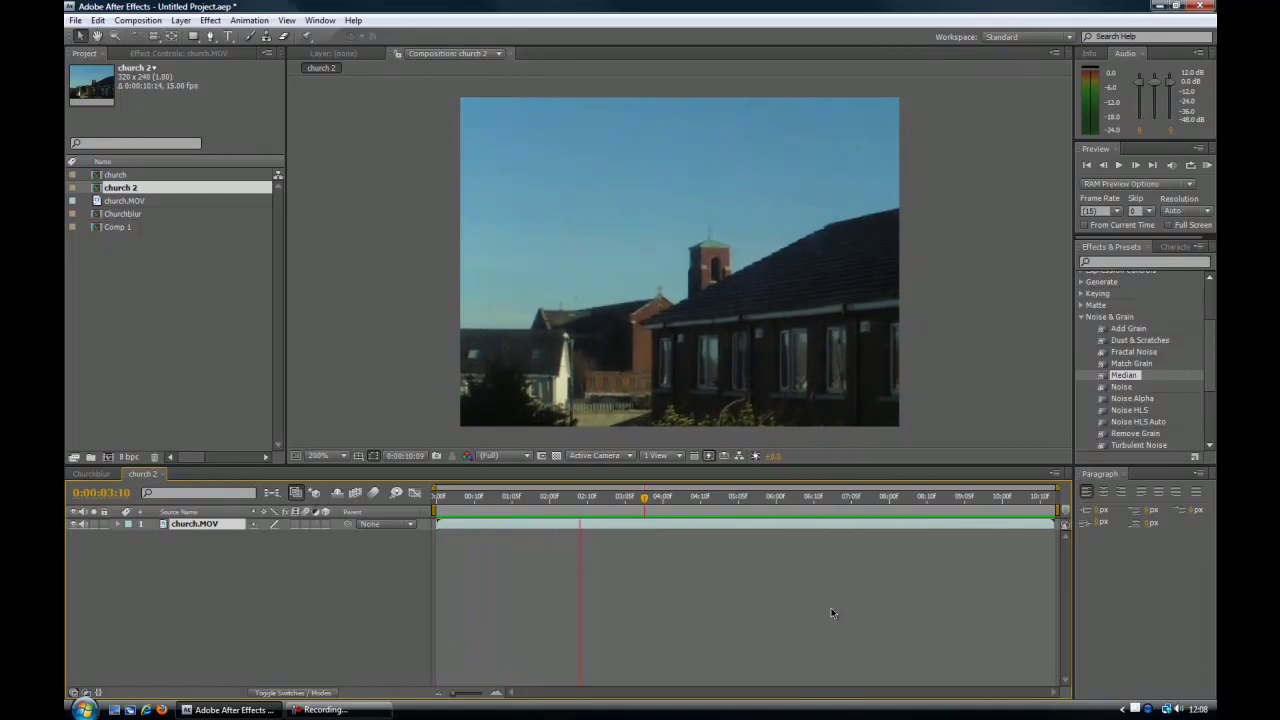
{"action": "key", "text": "space"}
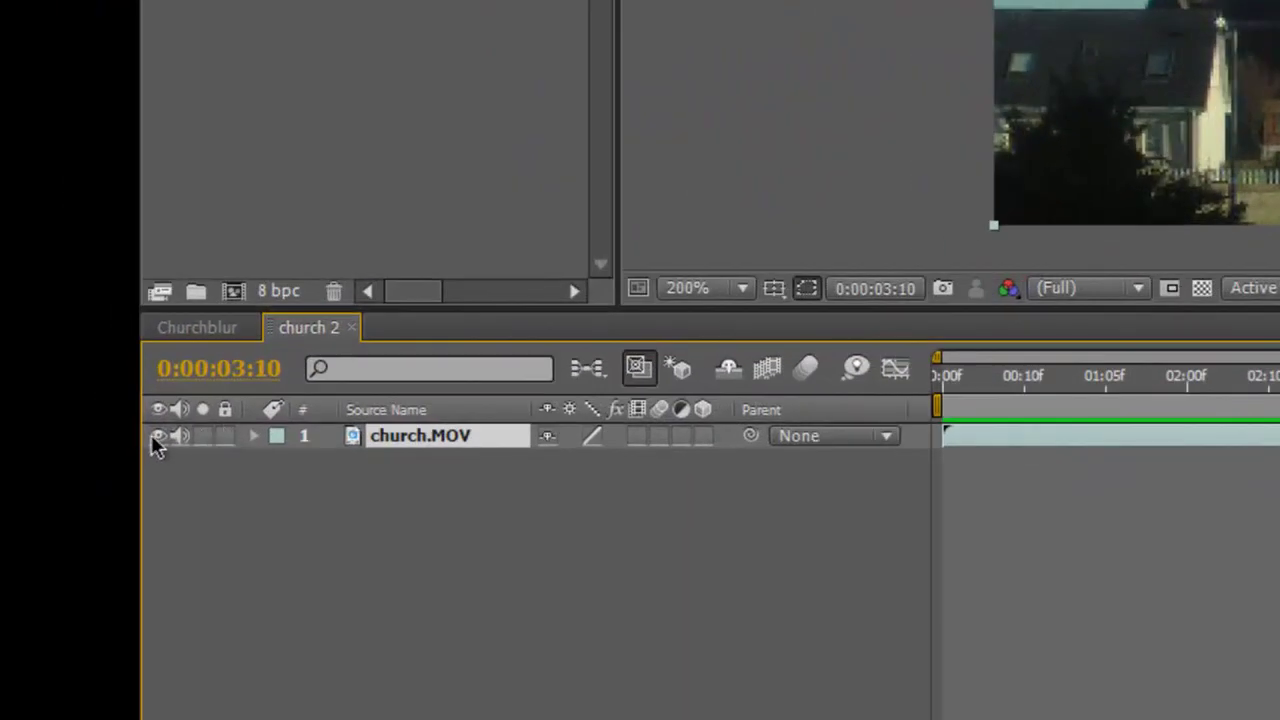
Step: Switch the church.MOV layer's video visibility off and on again, and do the same with its audio
{"action": "left_click", "coordinate": [158, 437]}
{"action": "left_click", "coordinate": [157, 439]}
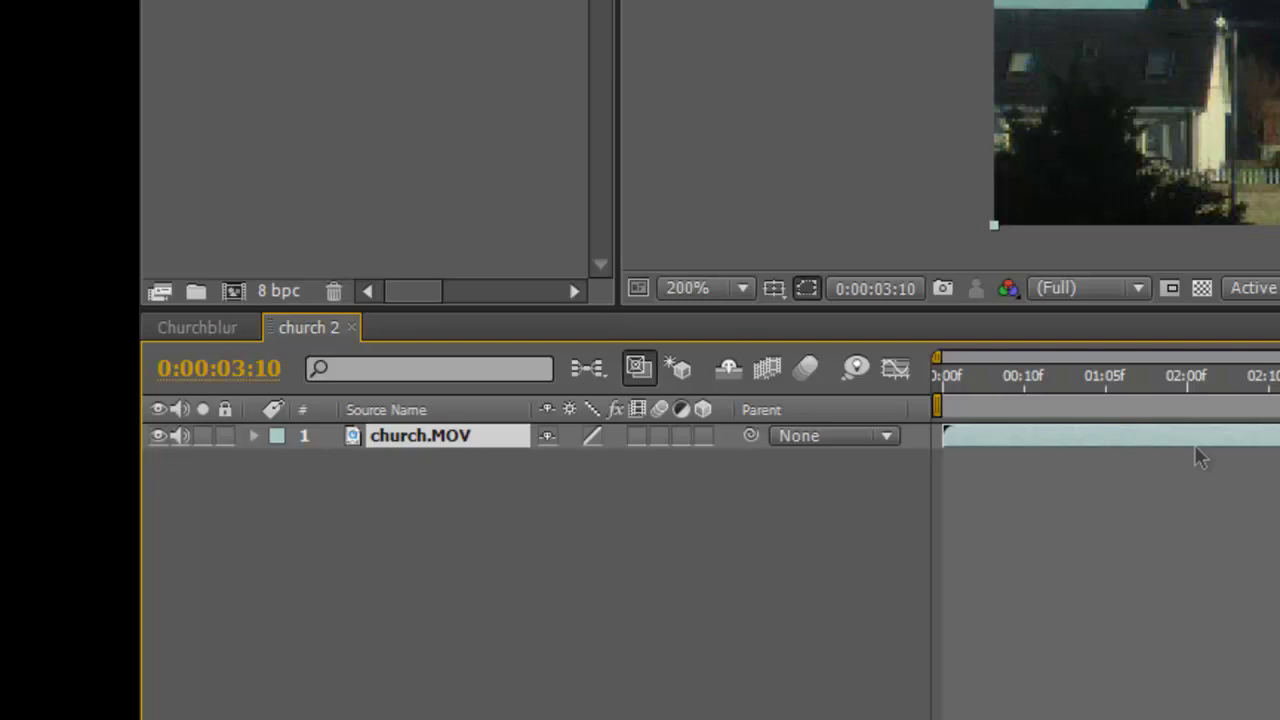
{"action": "left_click", "coordinate": [180, 437]}
{"action": "left_click", "coordinate": [180, 440]}
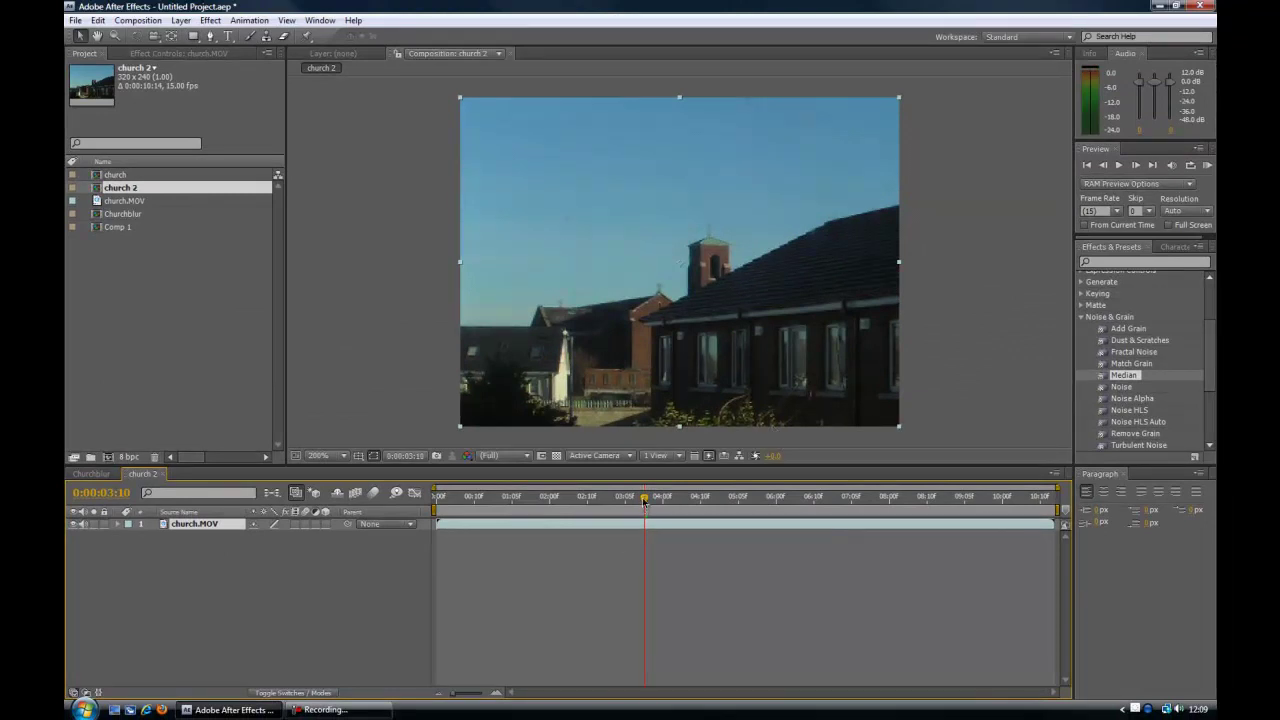
Step: Play the composition briefly and return the playhead to 0:00:00:00
{"action": "key", "text": "space"}
{"action": "left_click_drag", "start_coordinate": [682, 497], "coordinate": [417, 500]}
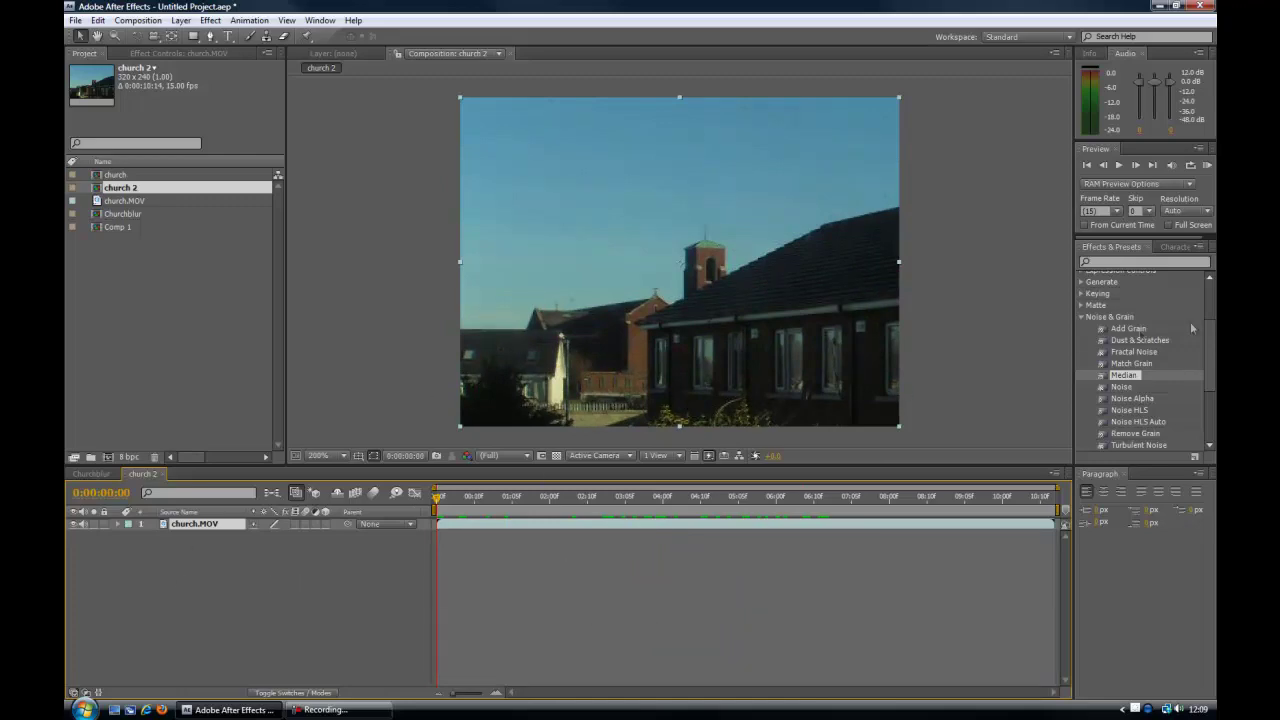
Step: Collapse the Noise & Grain category and look over the effects in the Audio category
{"action": "left_click", "coordinate": [1106, 248]}
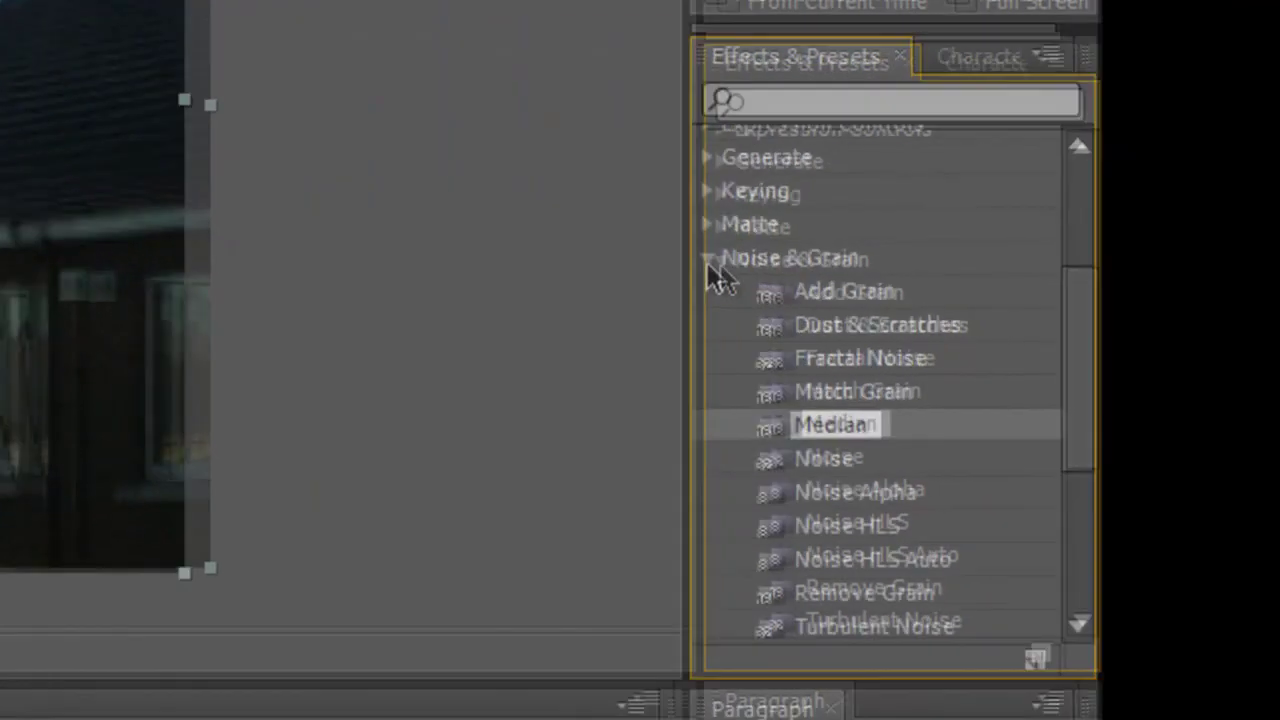
{"action": "left_click", "coordinate": [706, 262]}
{"action": "left_click_drag", "start_coordinate": [1077, 405], "coordinate": [1090, 210]}
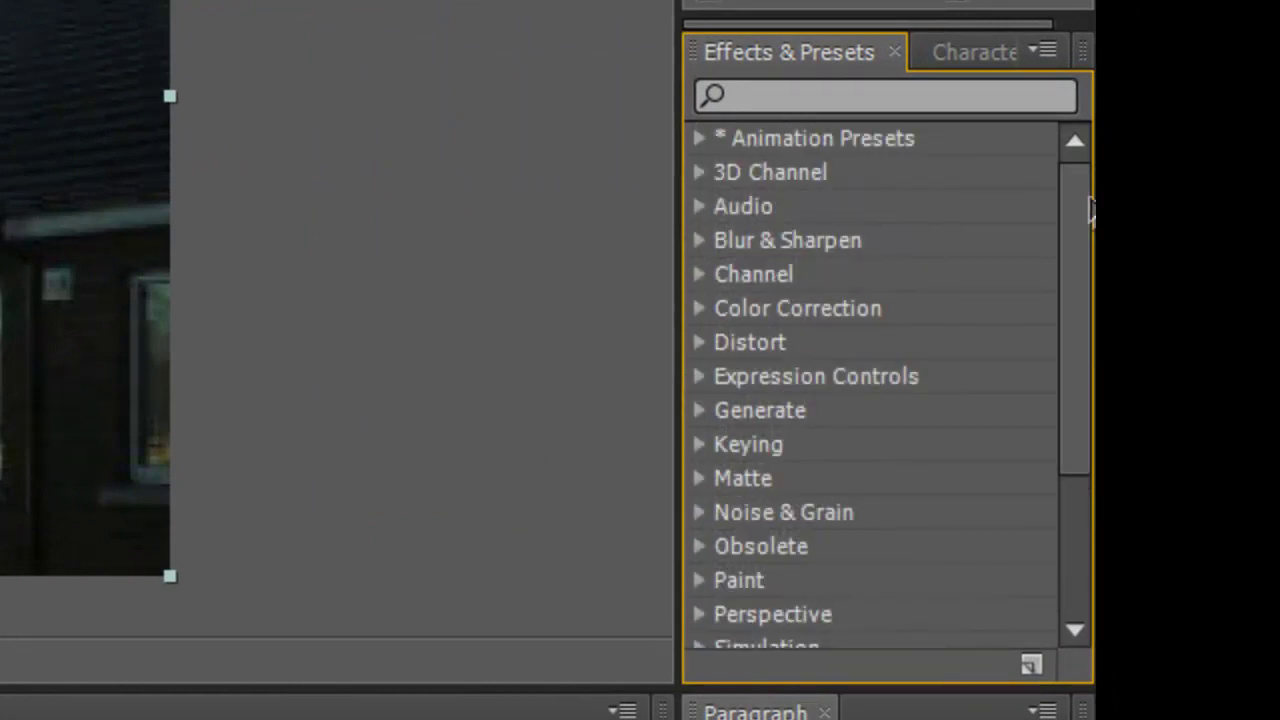
{"action": "left_click", "coordinate": [704, 209]}
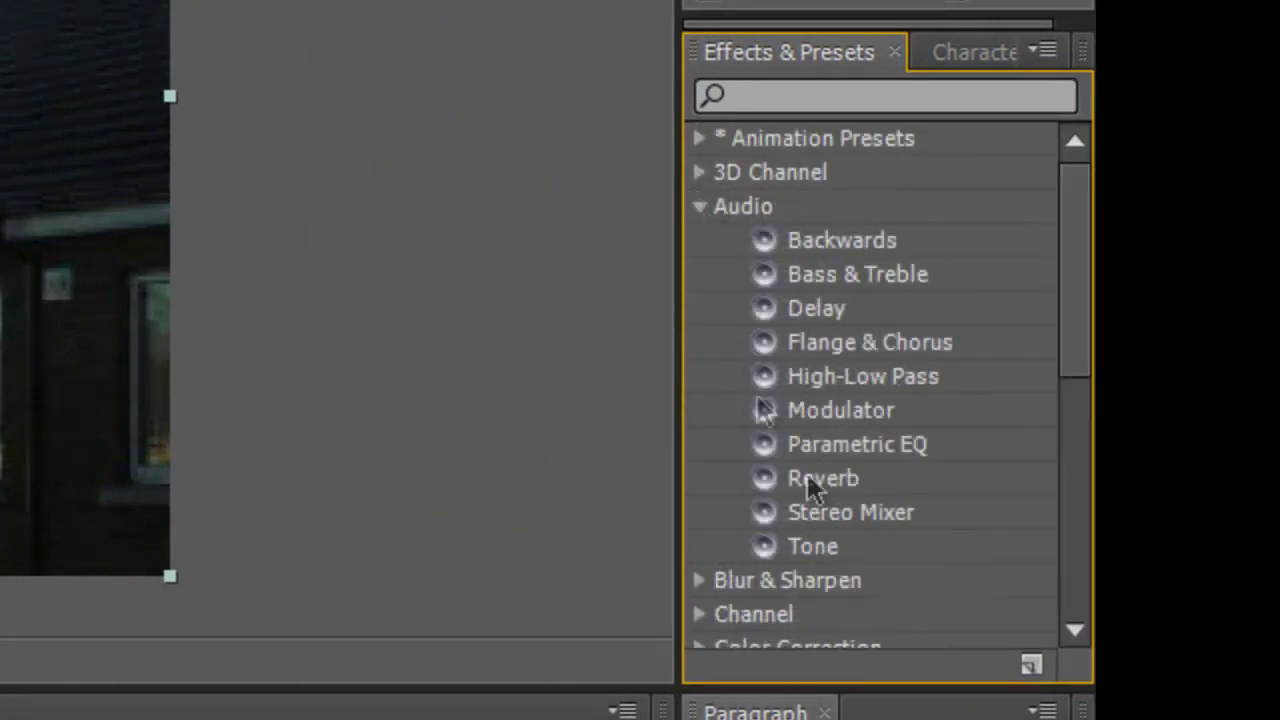
{"action": "left_click", "coordinate": [702, 209]}
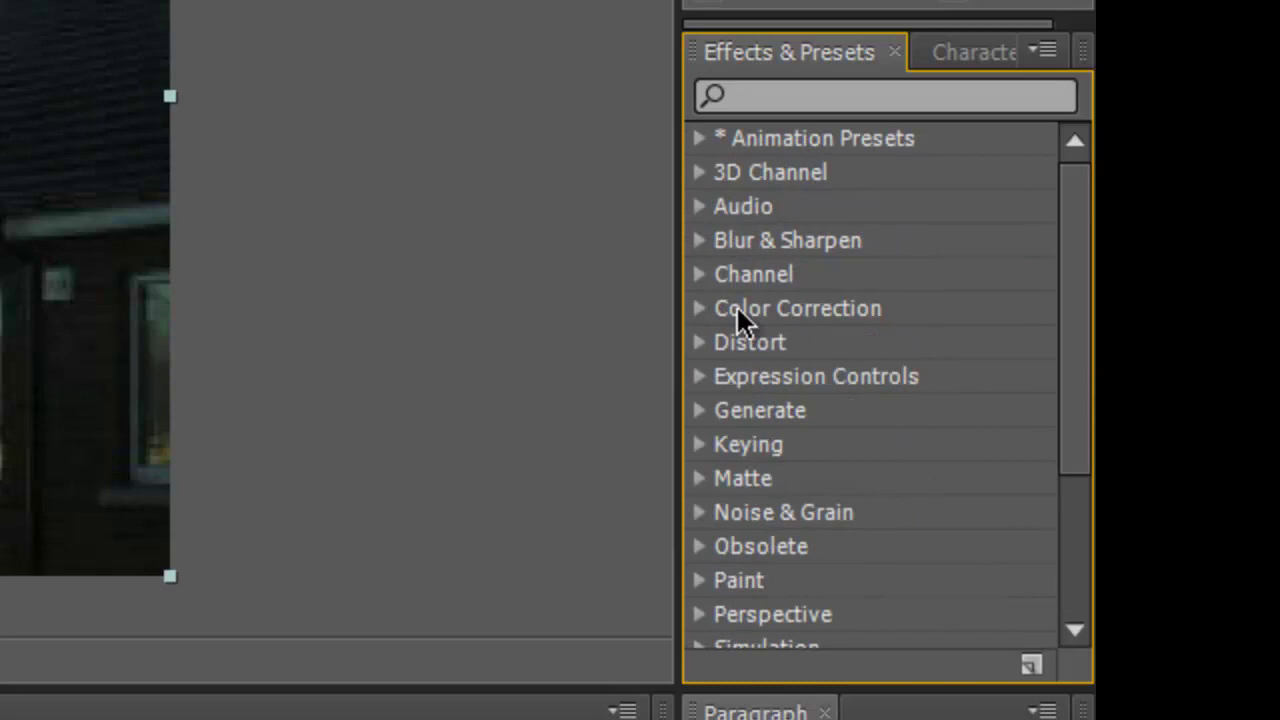
Step: Search the effects for "blur" and pick Radial Blur from the Blur & Sharpen results
{"action": "left_click", "coordinate": [758, 95]}
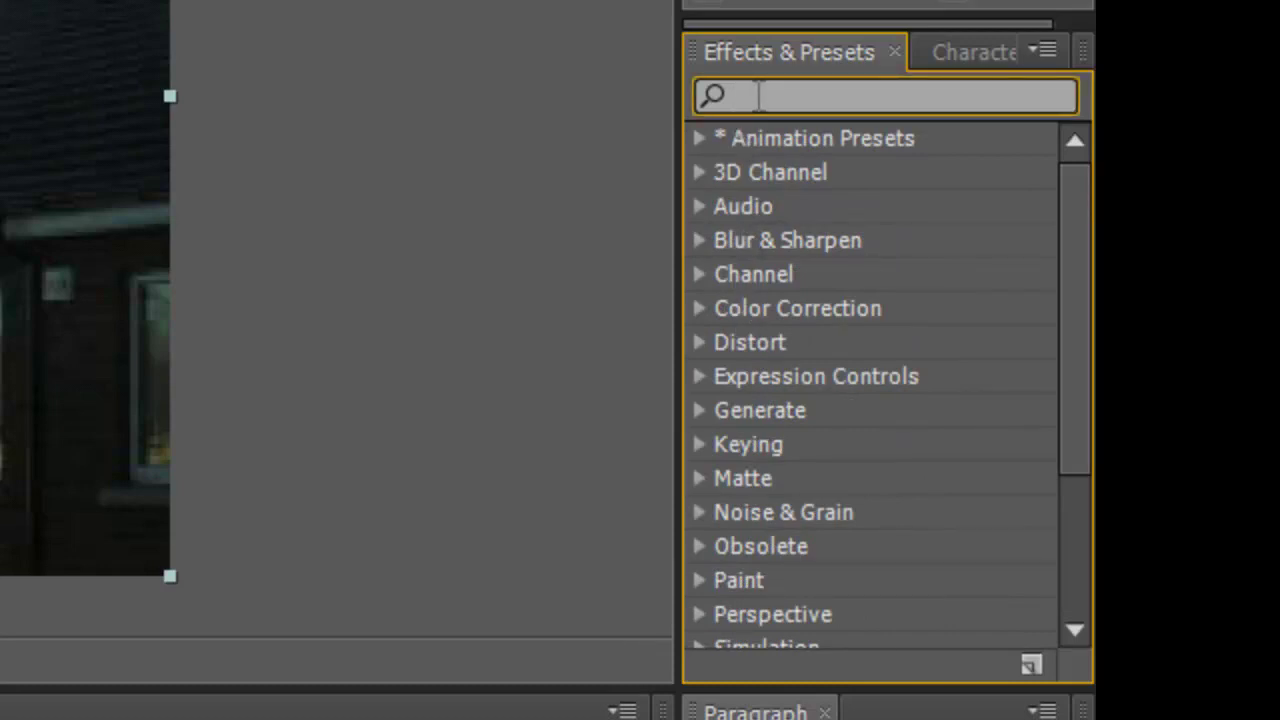
{"action": "type", "text": "blur"}
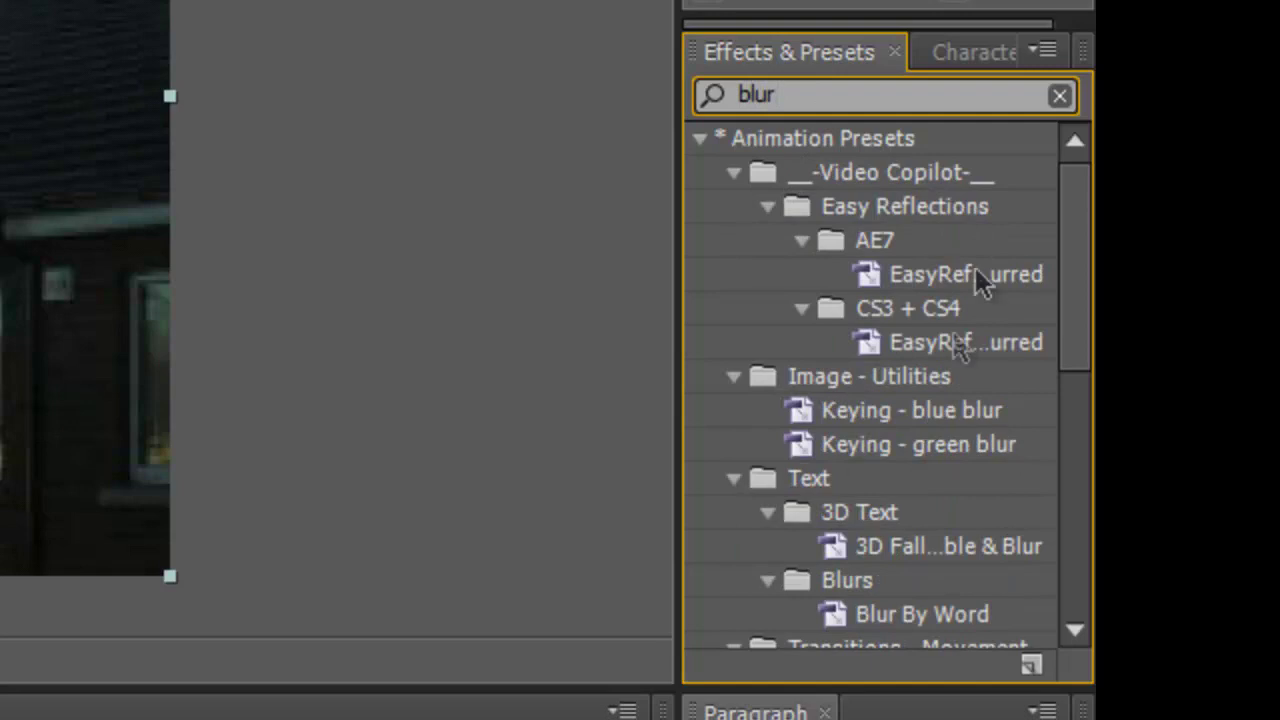
{"action": "left_click_drag", "start_coordinate": [1079, 209], "coordinate": [1093, 460]}
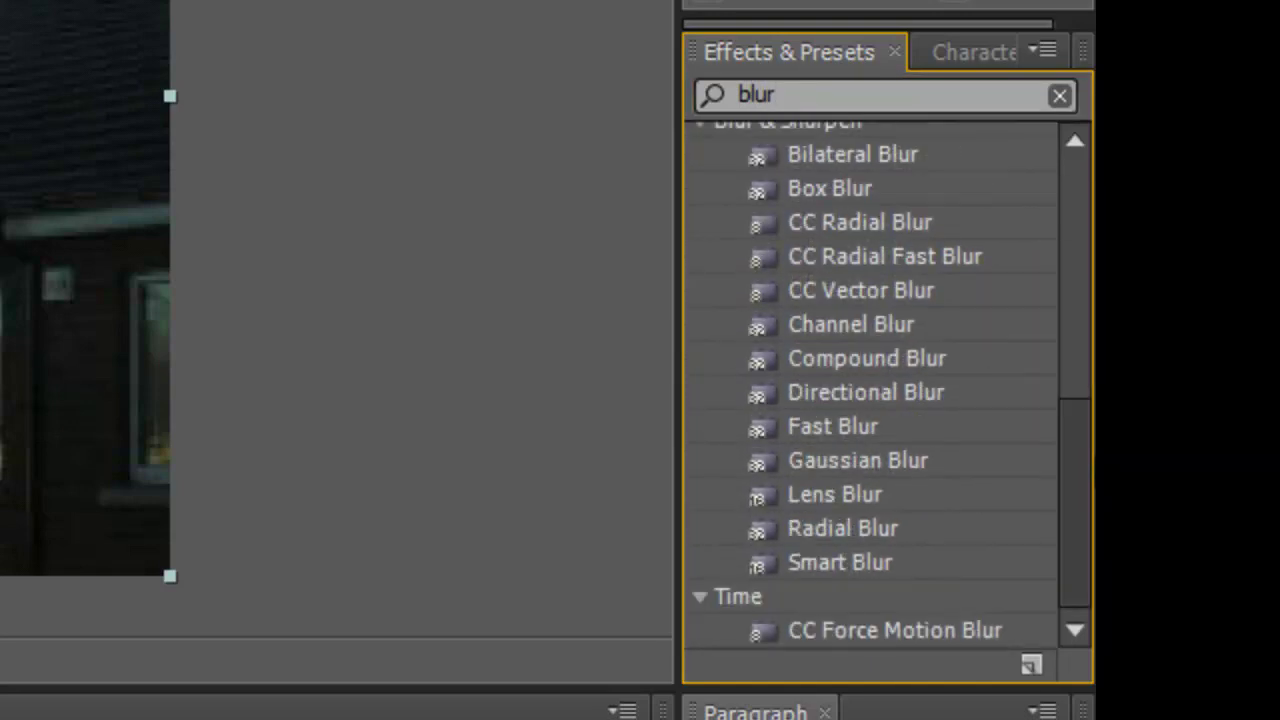
{"action": "left_click", "coordinate": [842, 528]}
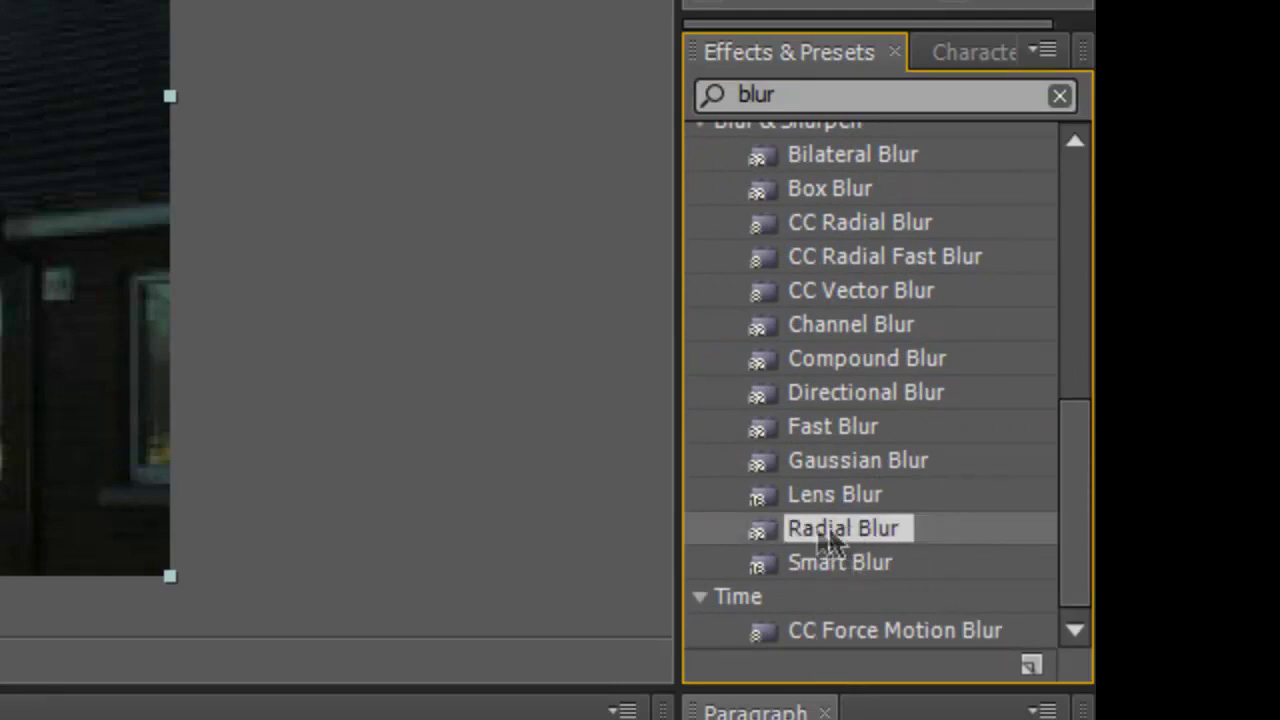
{"action": "left_click_drag", "start_coordinate": [832, 524], "coordinate": [631, 291]}
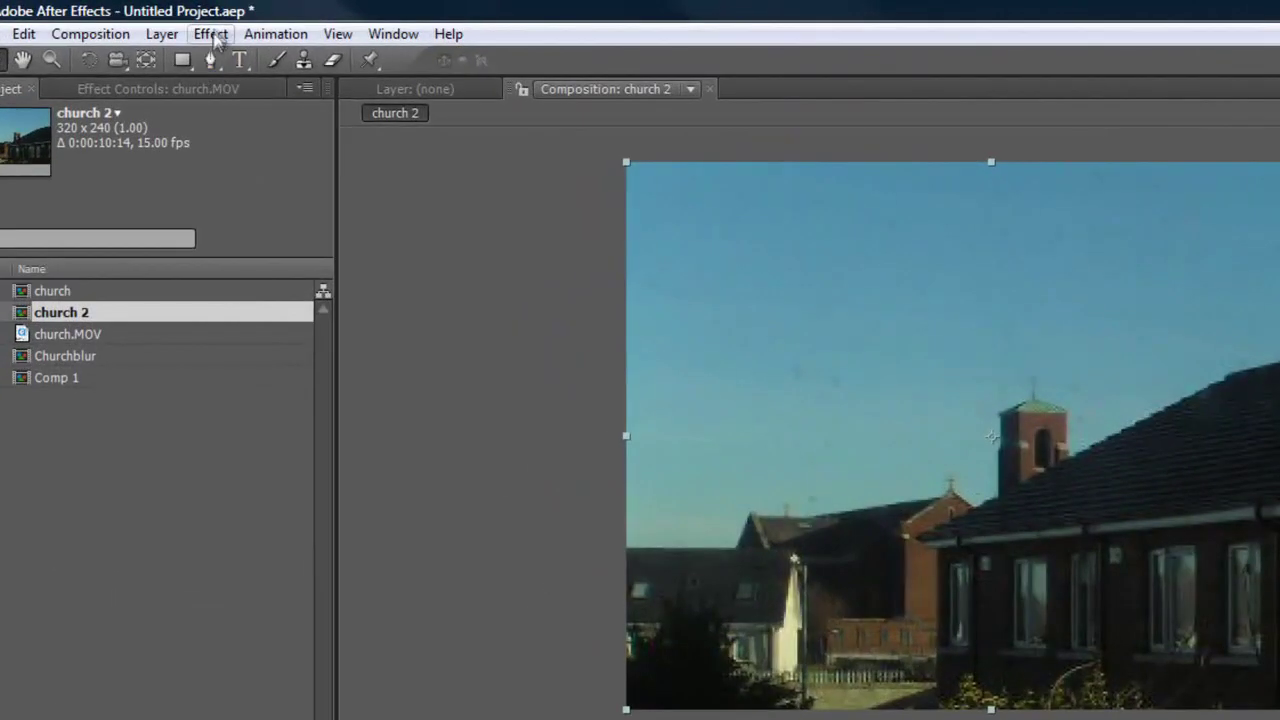
Step: Apply the Radial Blur effect from Blur & Sharpen to the church.MOV layer and delete it again
{"action": "left_click", "coordinate": [213, 35]}
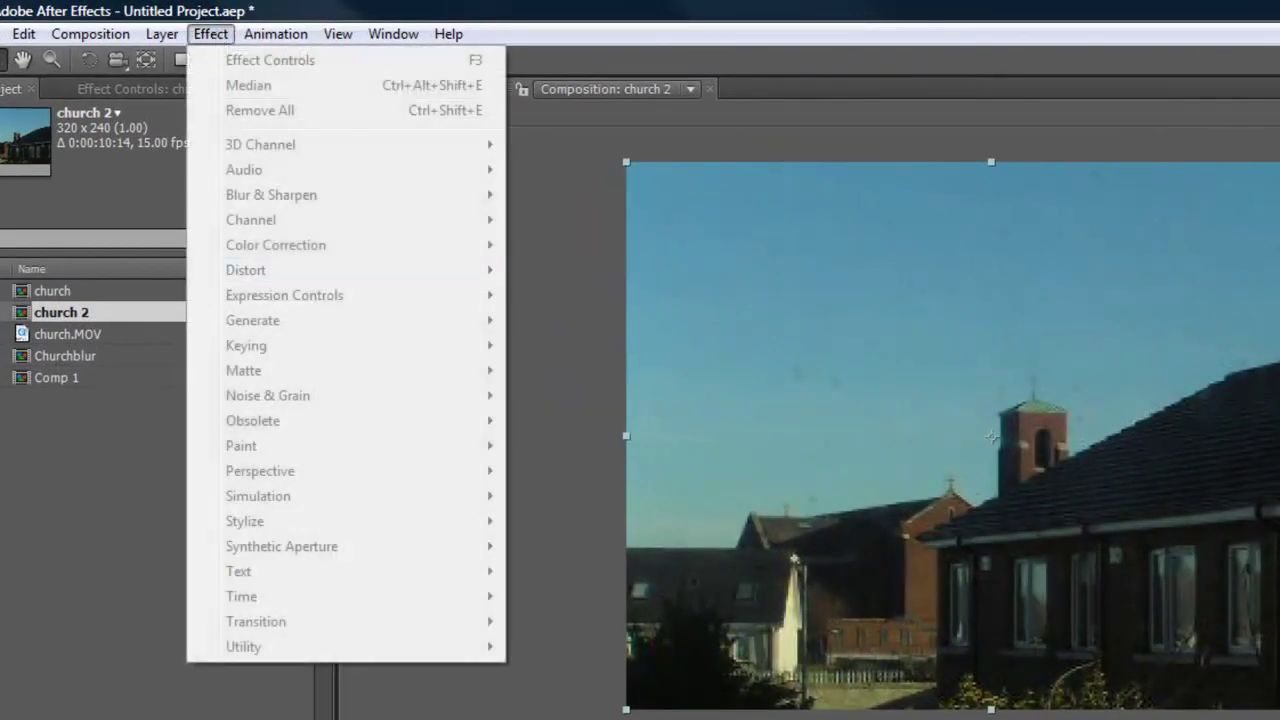
{"action": "left_click", "coordinate": [186, 691]}
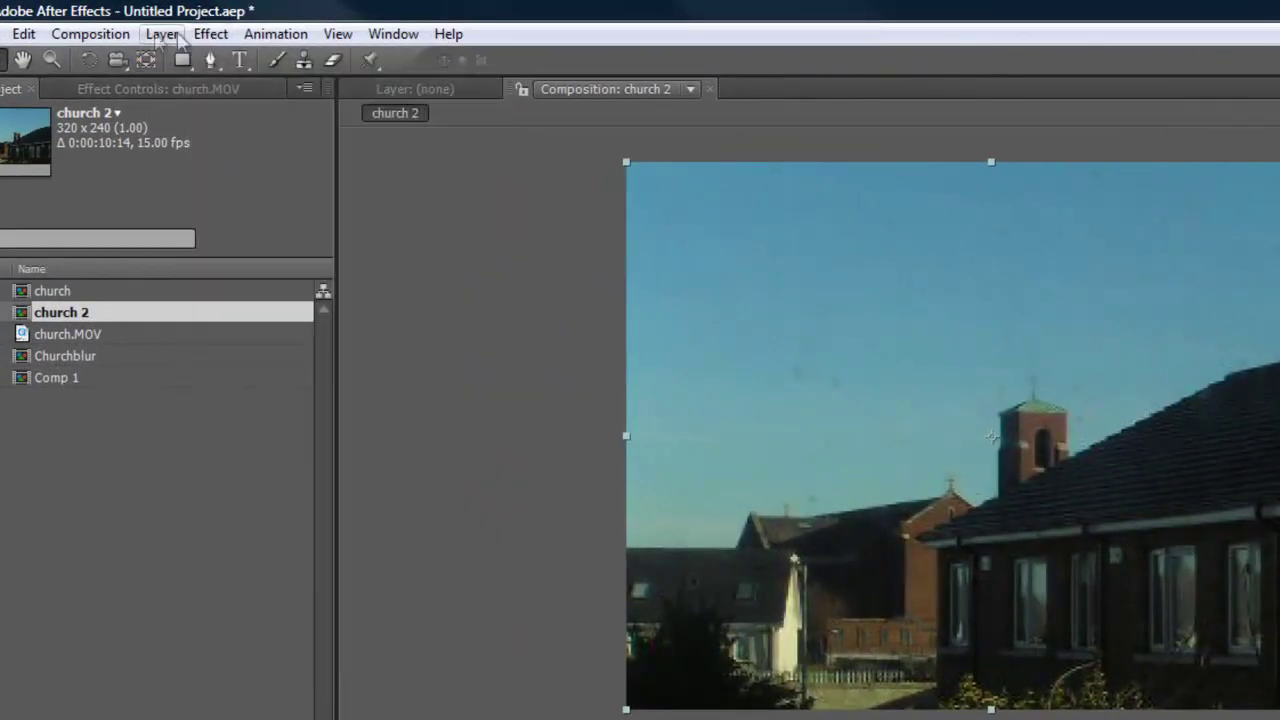
{"action": "left_click", "coordinate": [219, 36]}
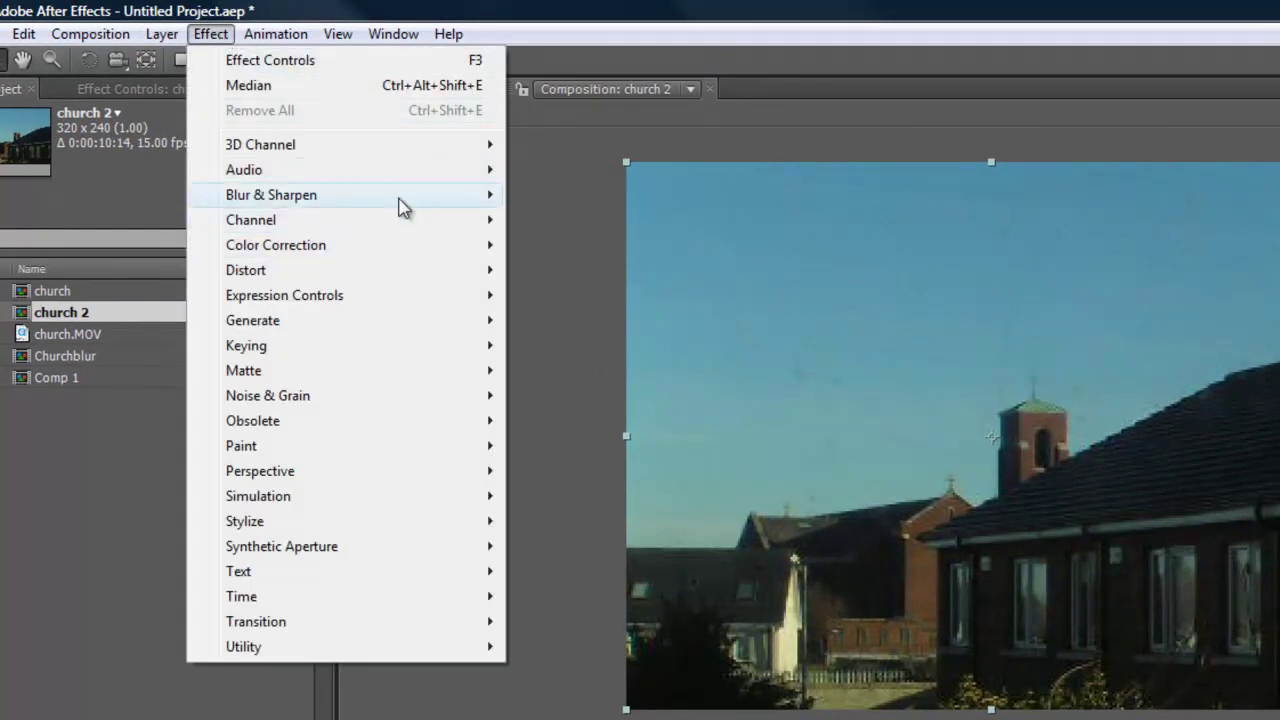
{"action": "mouse_move", "coordinate": [401, 207]}
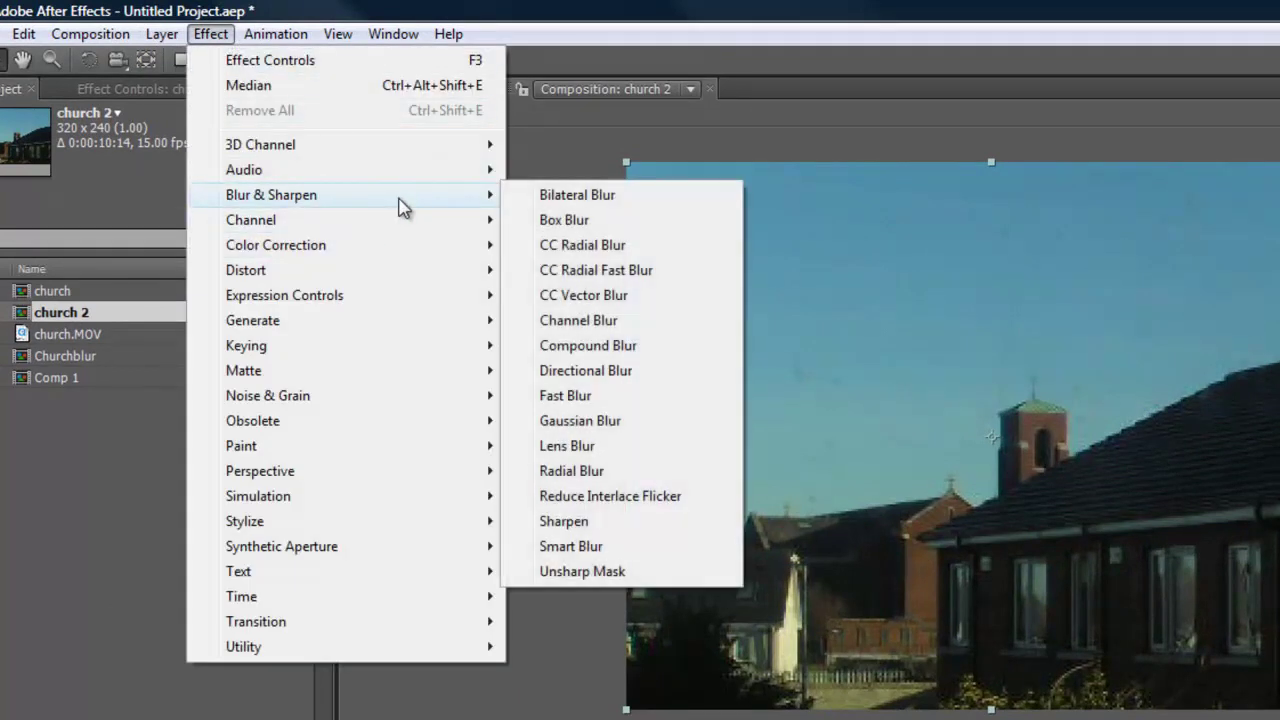
{"action": "left_click", "coordinate": [608, 471]}
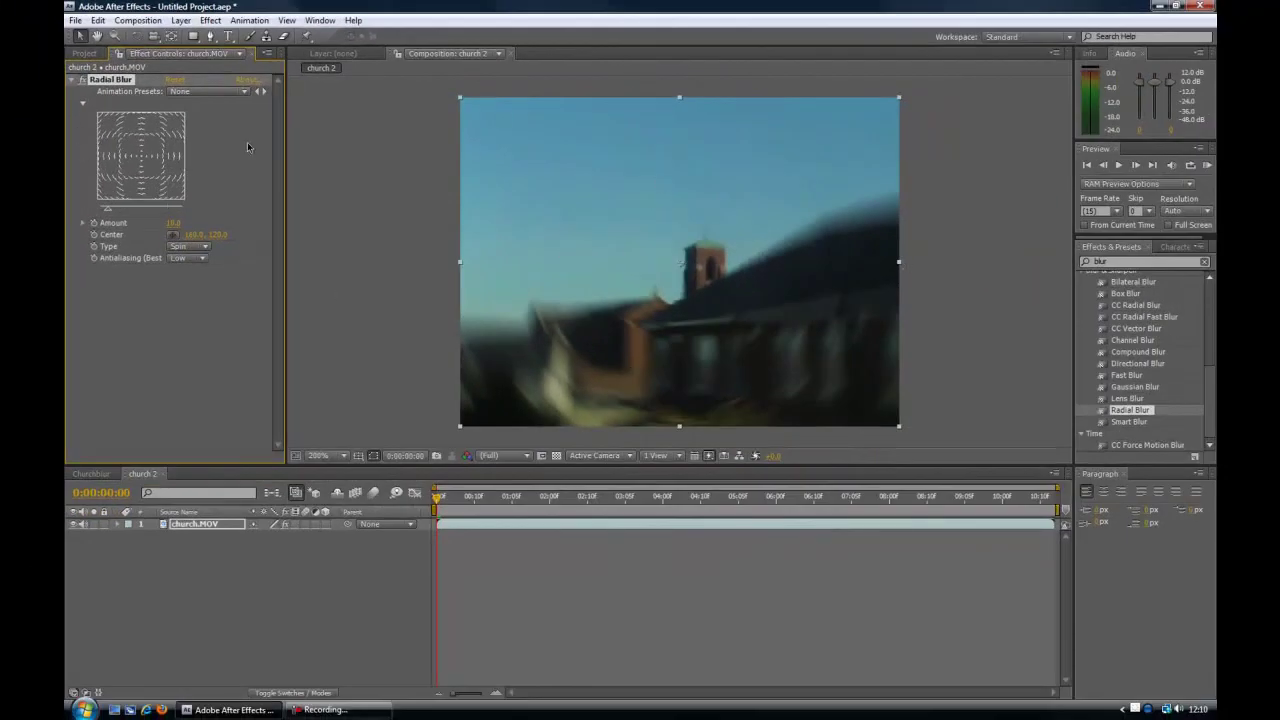
{"action": "key", "text": "Delete"}
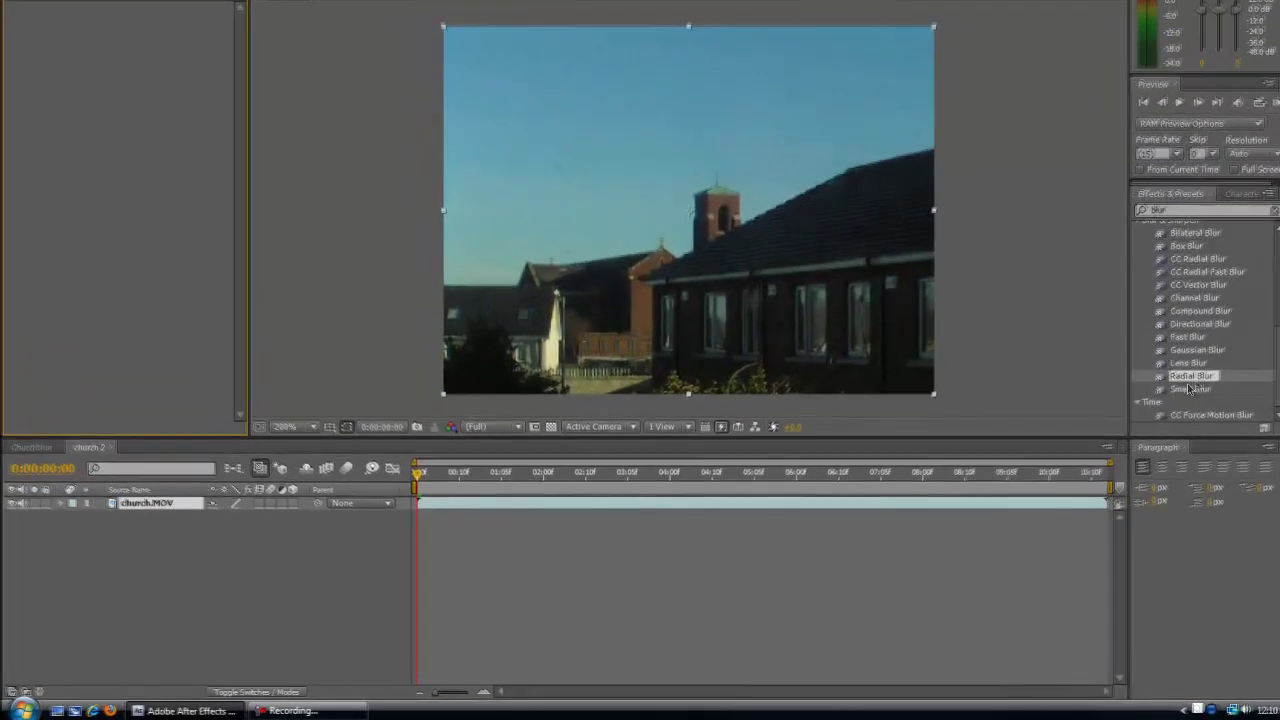
Step: Apply Radial Blur to the church.MOV footage in the composition and bring up its effect controls
{"action": "left_click", "coordinate": [1197, 377]}
{"action": "left_click_drag", "start_coordinate": [1198, 376], "coordinate": [581, 226]}
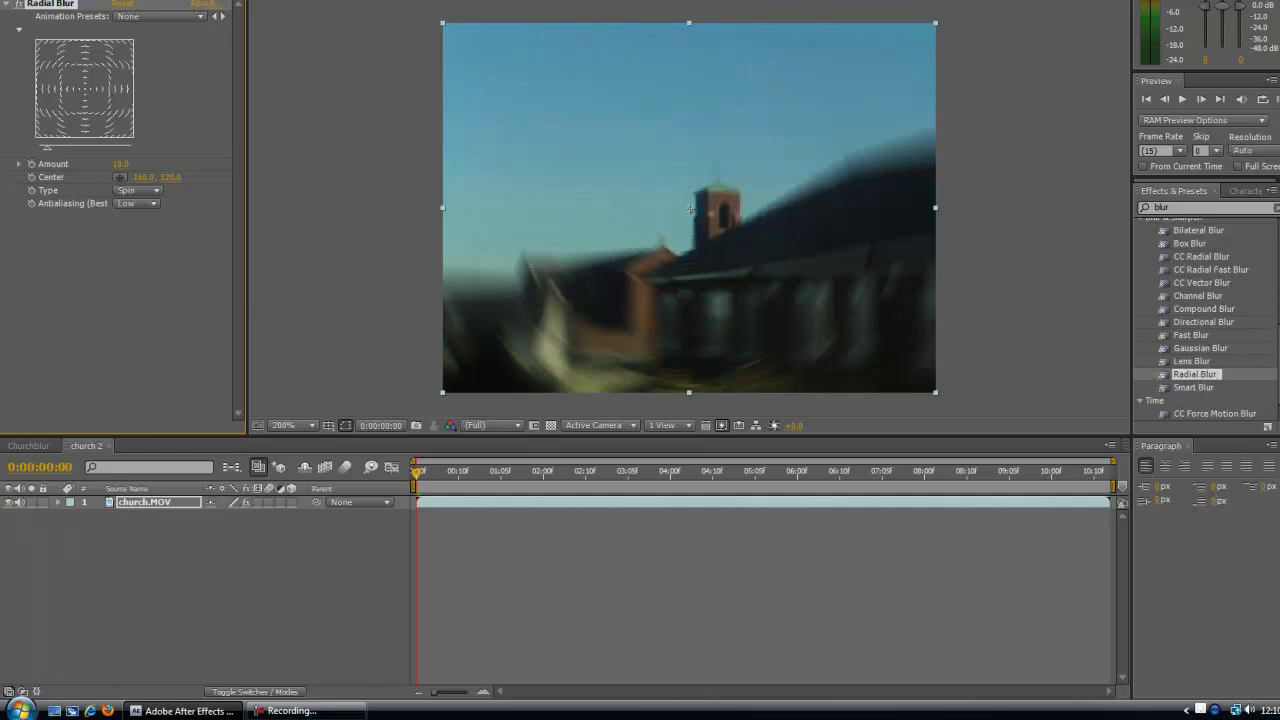
{"action": "key", "text": "ctrl+0"}
{"action": "key", "text": "F3"}
Step: Set the Radial Blur amount to 0.0 and its type to Zoom
{"action": "left_click_drag", "start_coordinate": [120, 164], "coordinate": [33, 204]}
{"action": "left_click", "coordinate": [138, 190]}
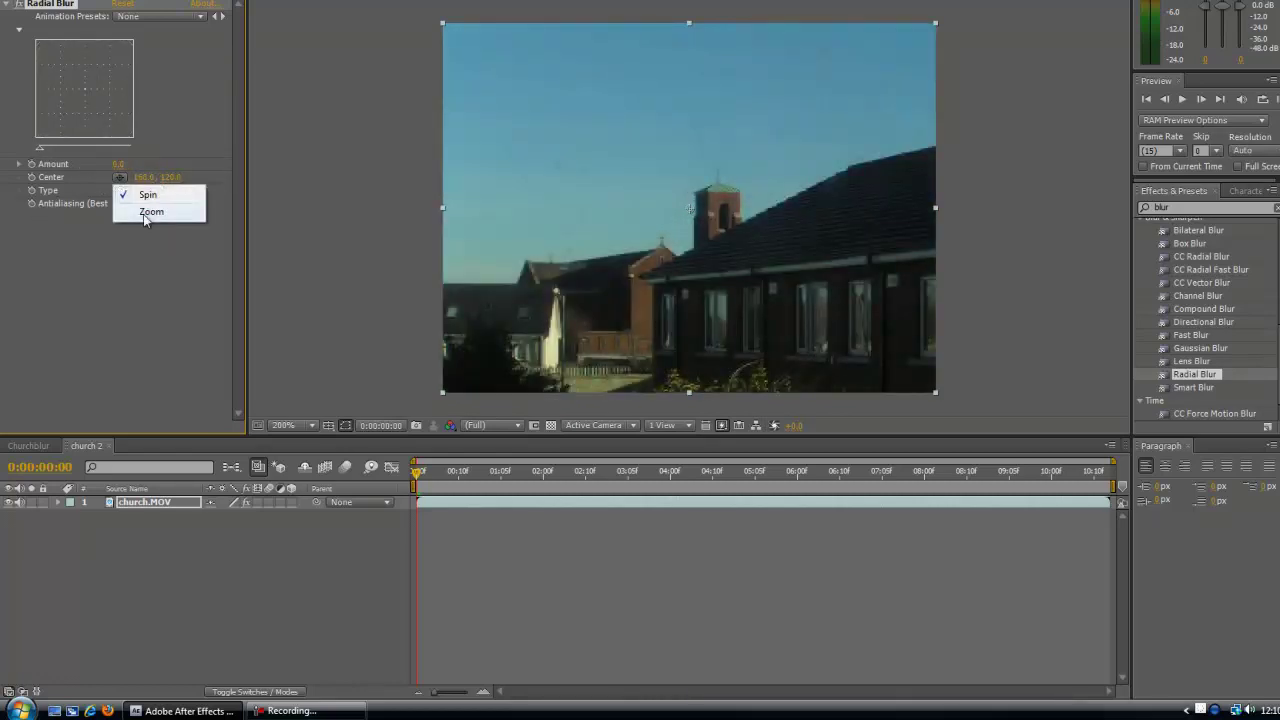
{"action": "left_click", "coordinate": [148, 211]}
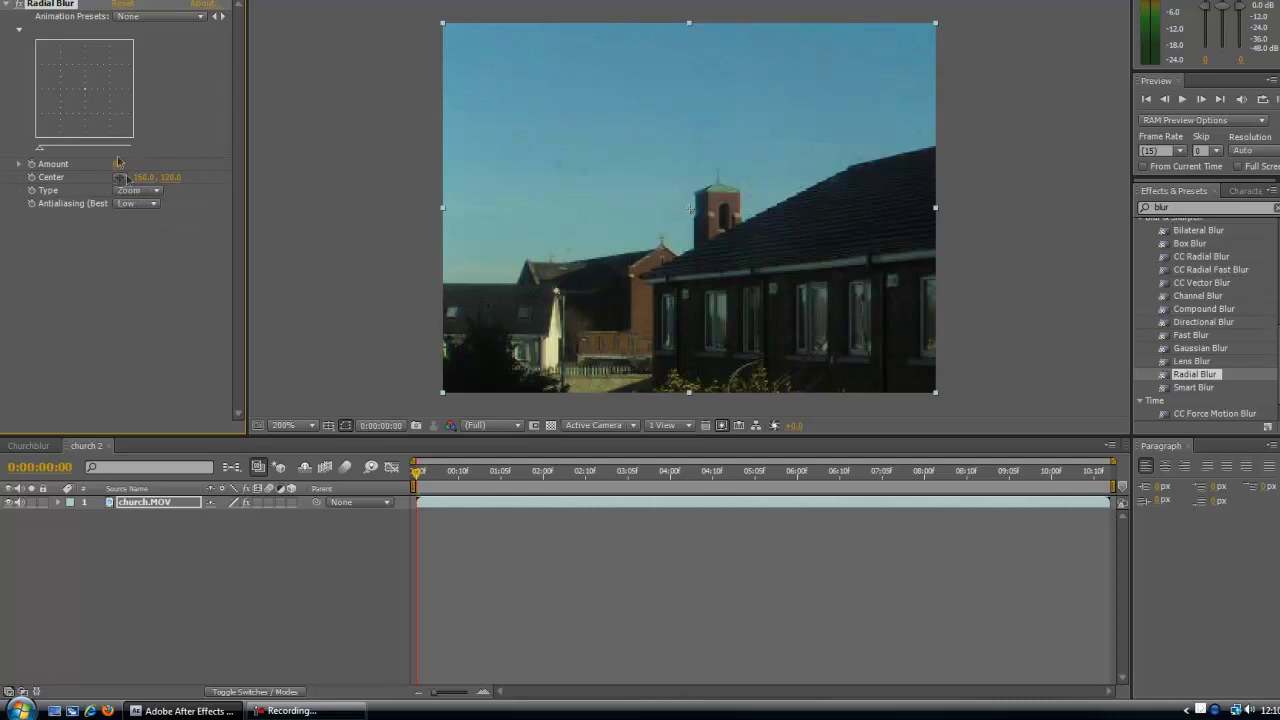
Step: Move the Radial Blur center up into the sky, at about 181, 44, and set the type to Spin
{"action": "left_click", "coordinate": [91, 57]}
{"action": "left_click", "coordinate": [134, 204]}
{"action": "left_click", "coordinate": [138, 192]}
{"action": "left_click", "coordinate": [148, 175]}
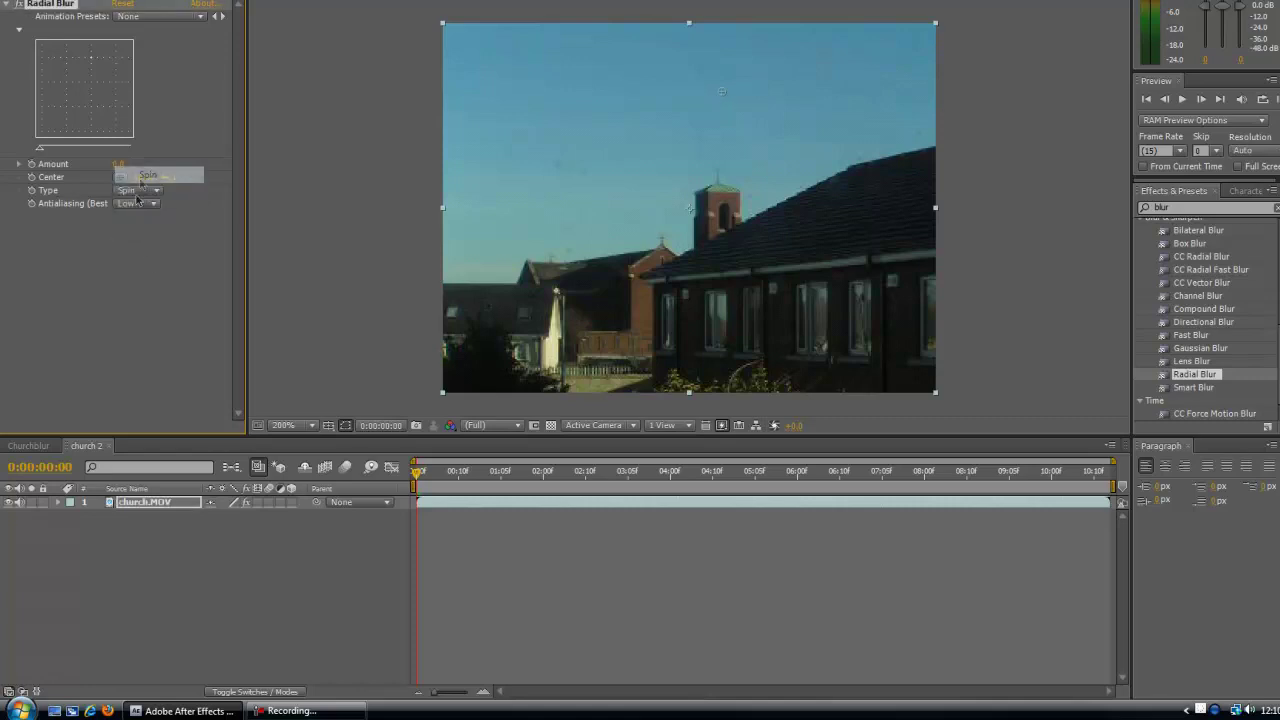
Step: Set the Radial Blur amount to 13.0 and scrub the timeline to preview it, ending at the start
{"action": "left_click_drag", "start_coordinate": [118, 164], "coordinate": [3, 52]}
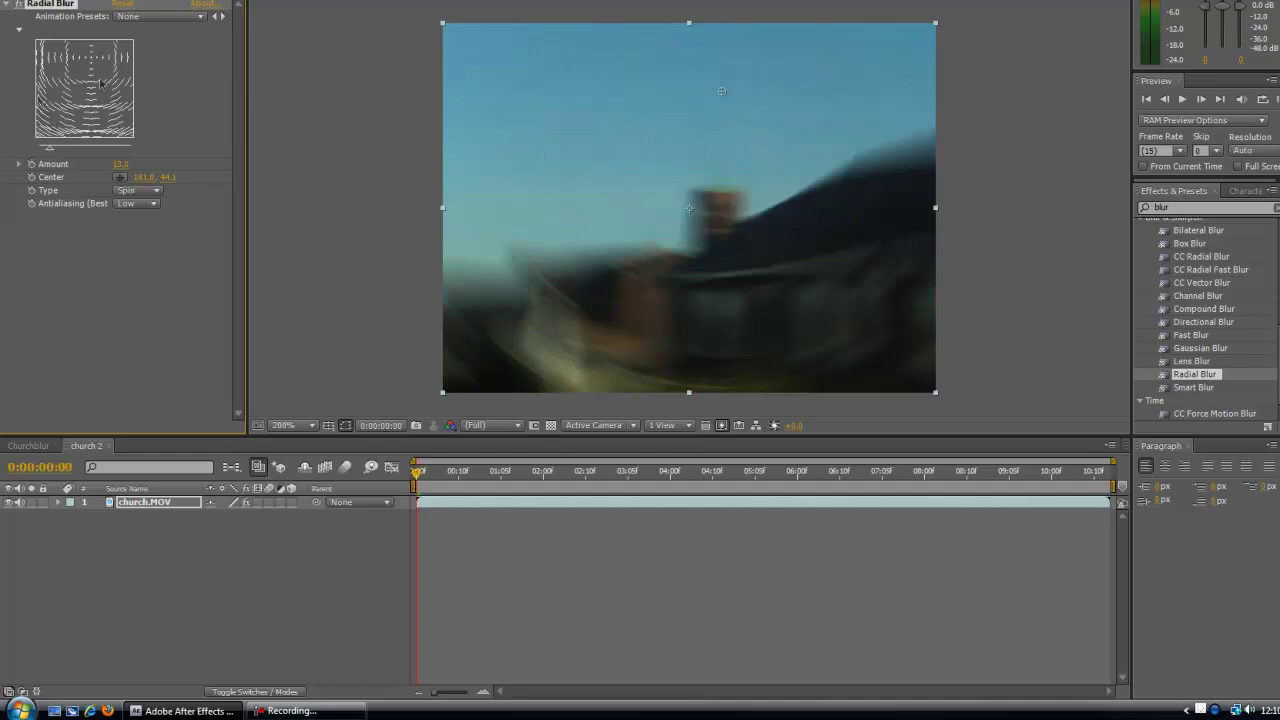
{"action": "mouse_move", "coordinate": [418, 478]}
{"action": "left_mouse_down"}
{"action": "mouse_move", "coordinate": [875, 485]}
{"action": "mouse_move", "coordinate": [397, 491]}
{"action": "left_mouse_up"}
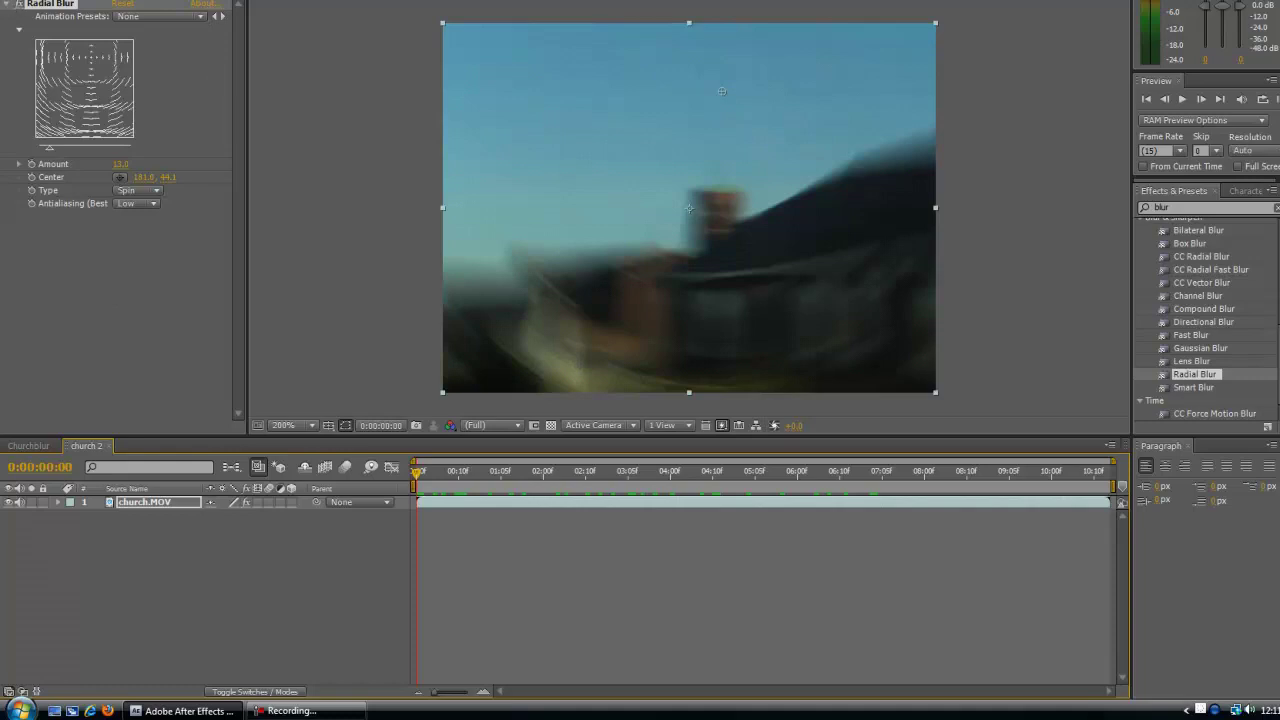
Step: Import the church QuickTime movie from the unedited folder into the project as footage
{"action": "left_click", "coordinate": [22, 0]}
{"action": "left_click", "coordinate": [133, 299]}
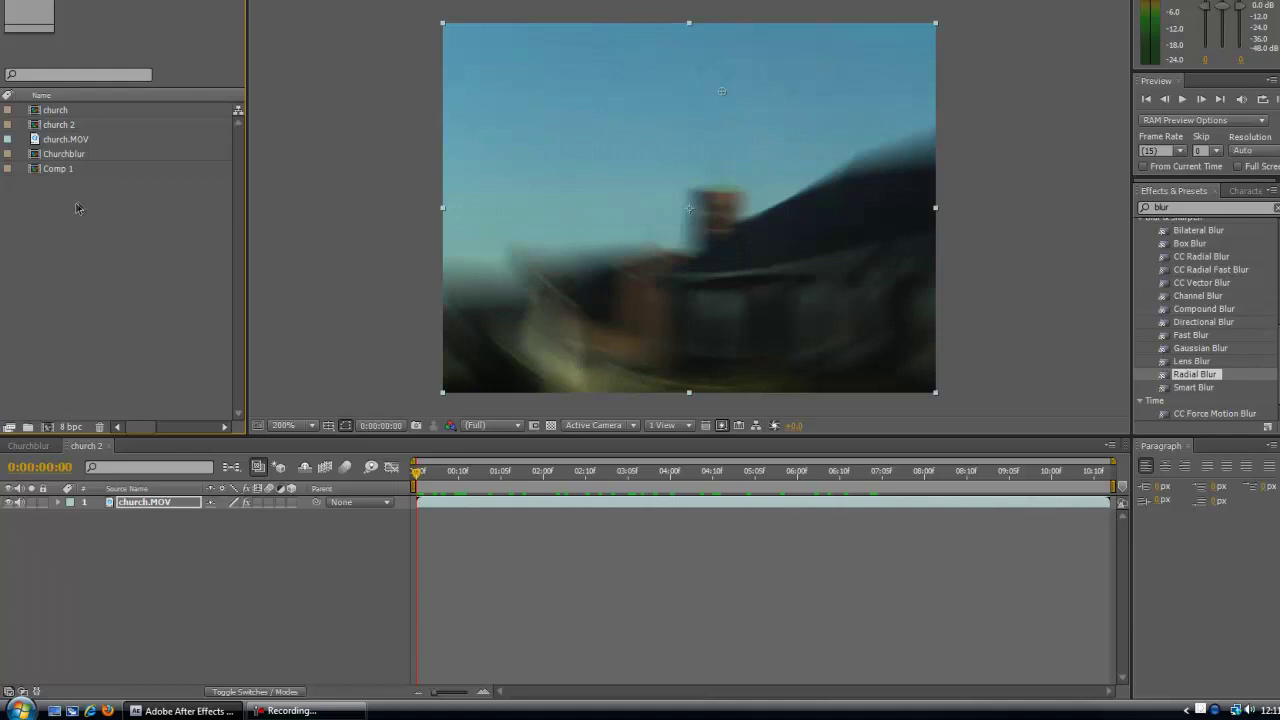
{"action": "double_click", "coordinate": [111, 225]}
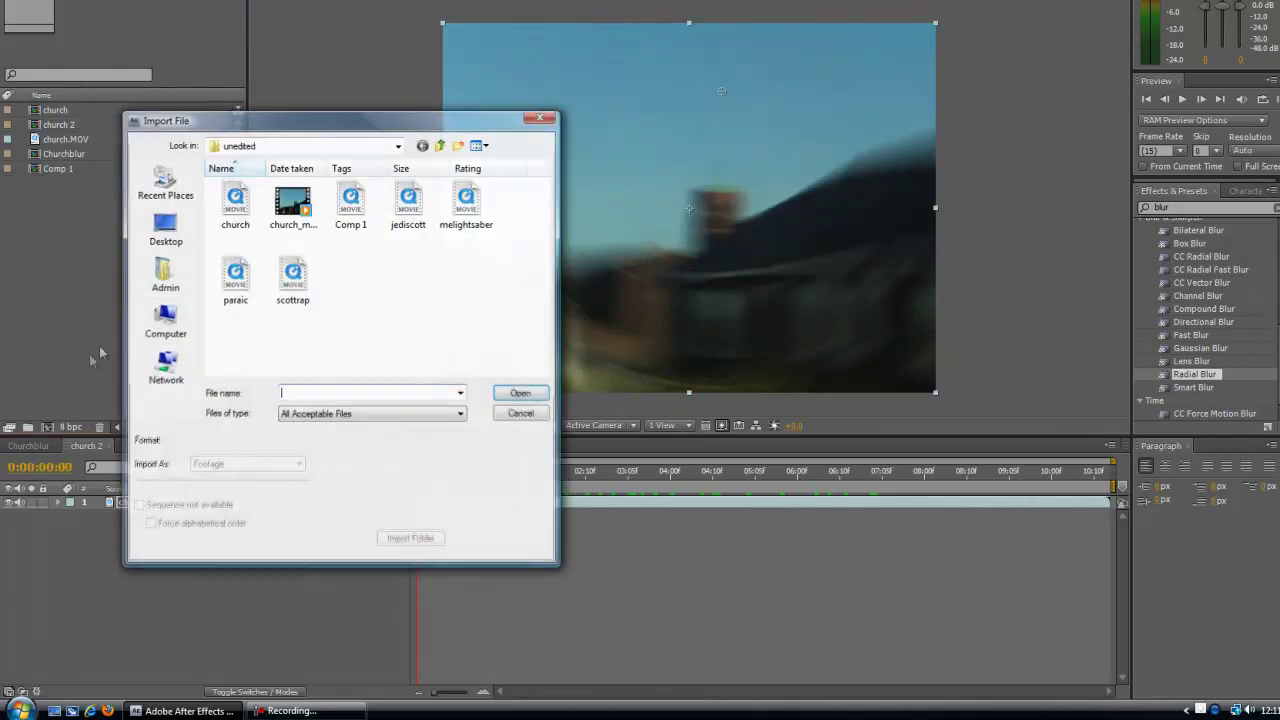
{"action": "left_click", "coordinate": [232, 220]}
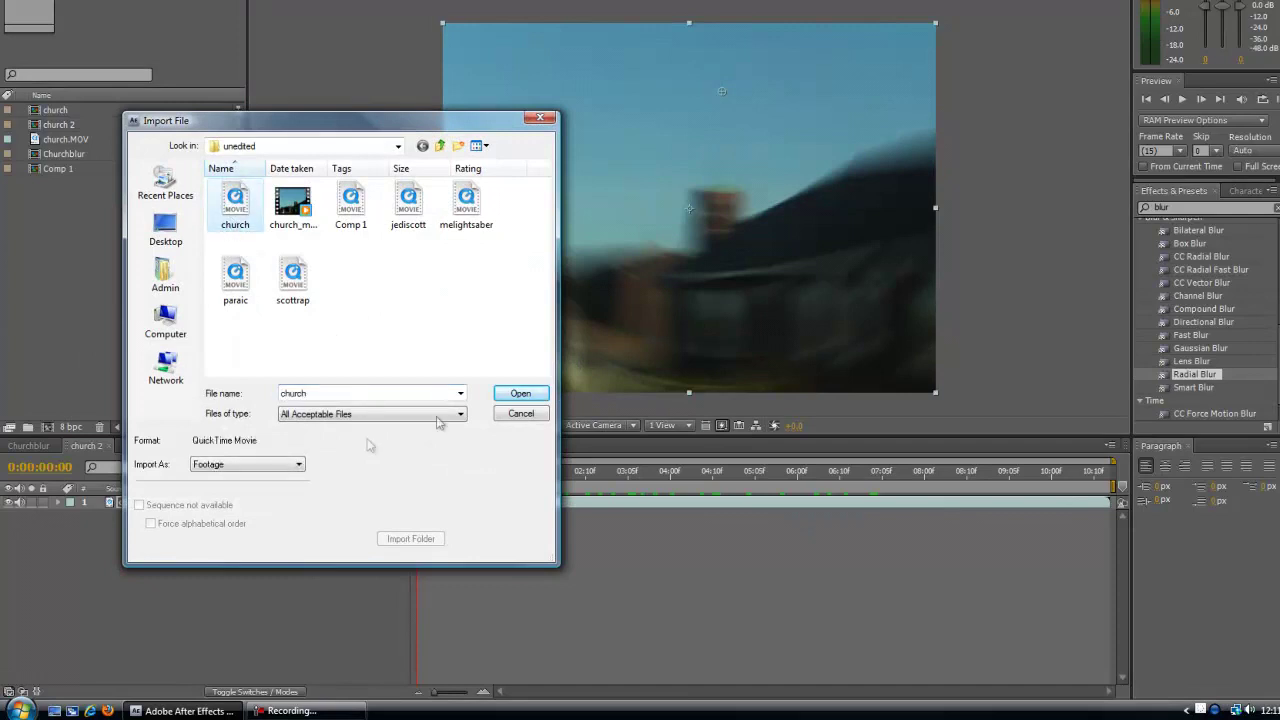
{"action": "left_click", "coordinate": [528, 400]}
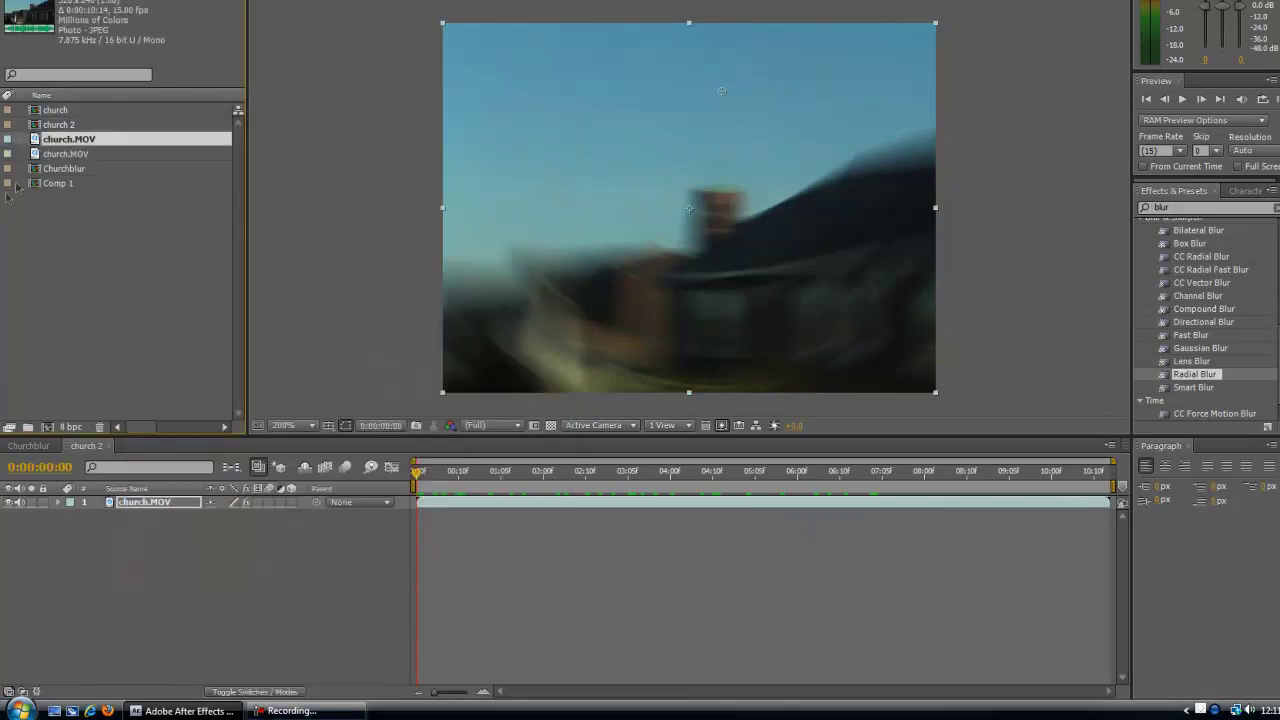
Step: Scrub the church 2 timeline to 0:00:03:06 to preview the blurred footage
{"action": "left_click_drag", "start_coordinate": [65, 145], "coordinate": [48, 432]}
{"action": "left_click_drag", "start_coordinate": [416, 478], "coordinate": [632, 490]}
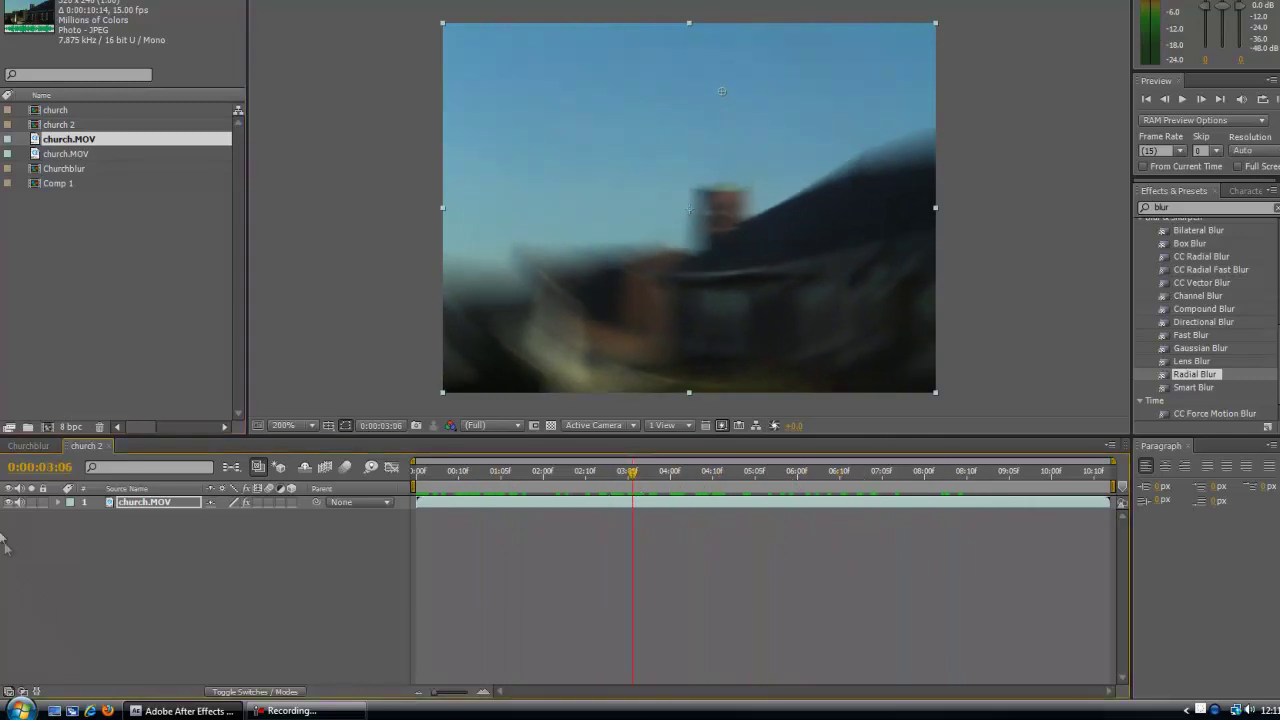
{"action": "mouse_move", "coordinate": [40, 470]}
{"action": "left_mouse_down"}
{"action": "mouse_move", "coordinate": [26, 472]}
{"action": "mouse_move", "coordinate": [55, 478]}
{"action": "mouse_move", "coordinate": [38, 472]}
{"action": "left_mouse_up"}
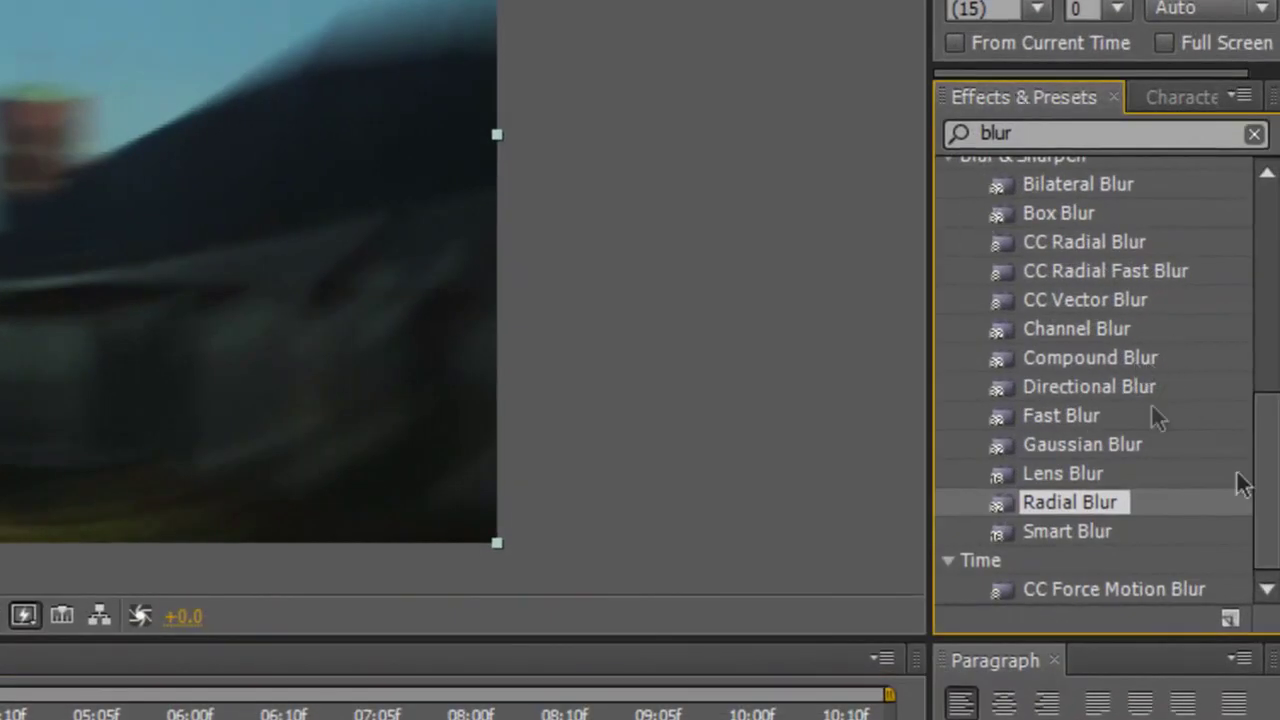
Step: Clear the effects search and select Radial Blur in the Blur & Sharpen category
{"action": "left_click", "coordinate": [955, 130]}
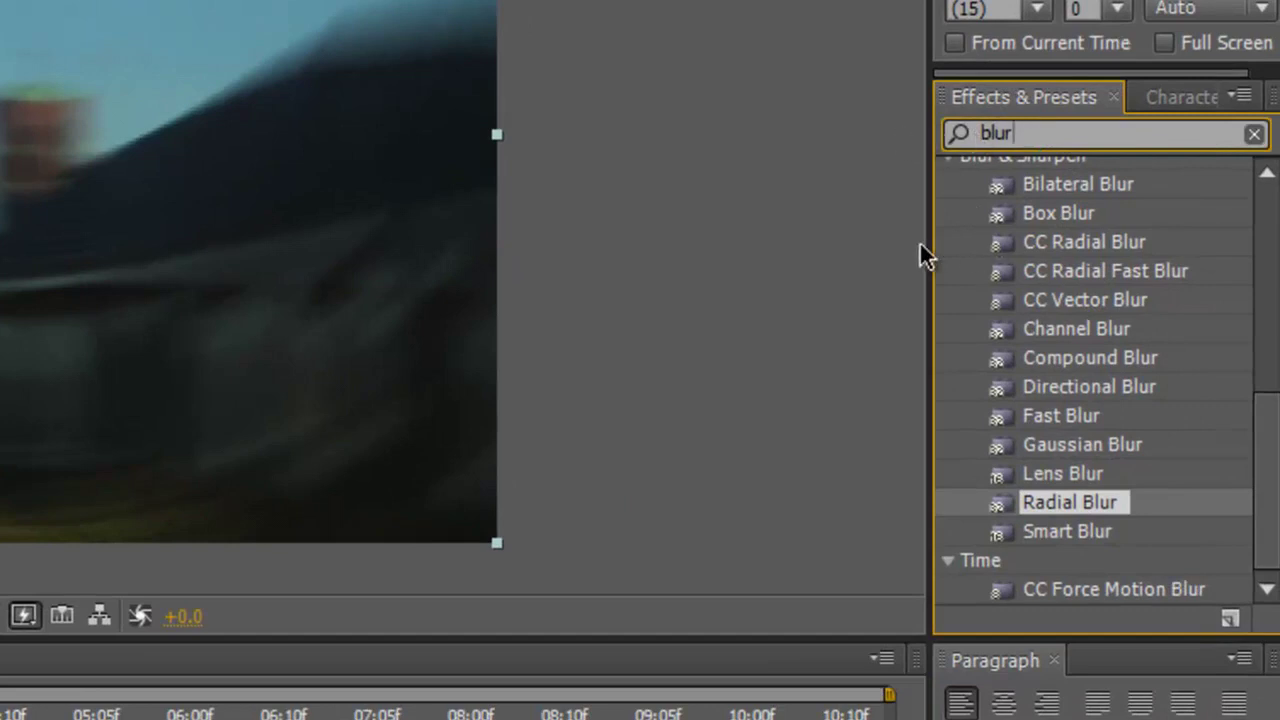
{"action": "key", "text": "BackSpace"}
{"action": "key", "text": "BackSpace"}
{"action": "key", "text": "BackSpace"}
{"action": "key", "text": "BackSpace"}
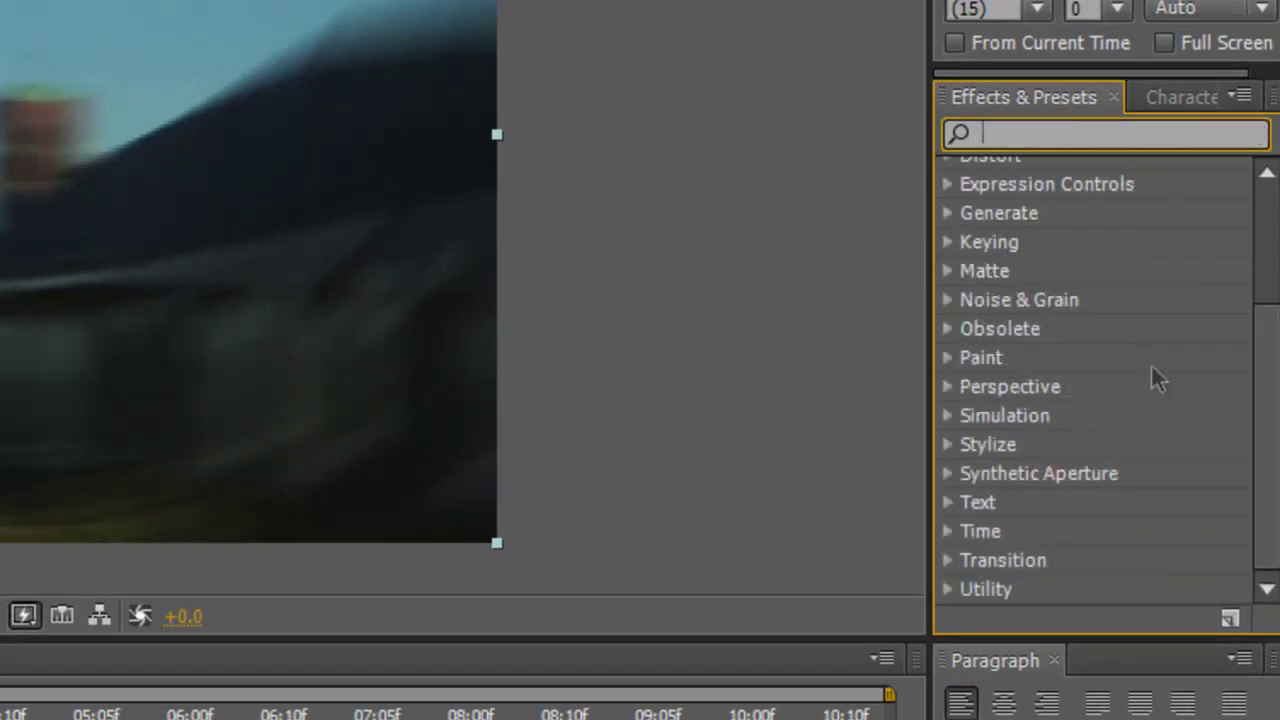
{"action": "left_click_drag", "start_coordinate": [1260, 380], "coordinate": [1266, 243]}
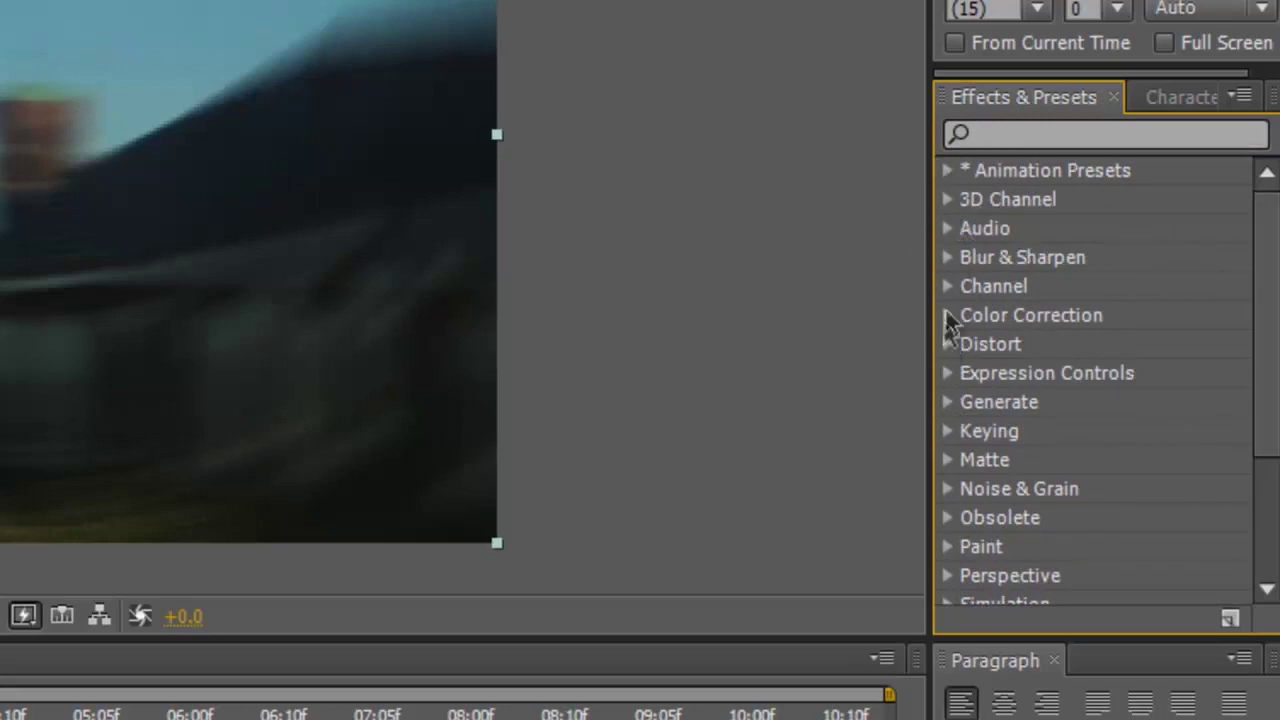
{"action": "left_click", "coordinate": [948, 259]}
{"action": "scroll", "coordinate": [1000, 400], "scroll_direction": "down", "scroll_amount": 1}
{"action": "left_click", "coordinate": [1044, 517]}
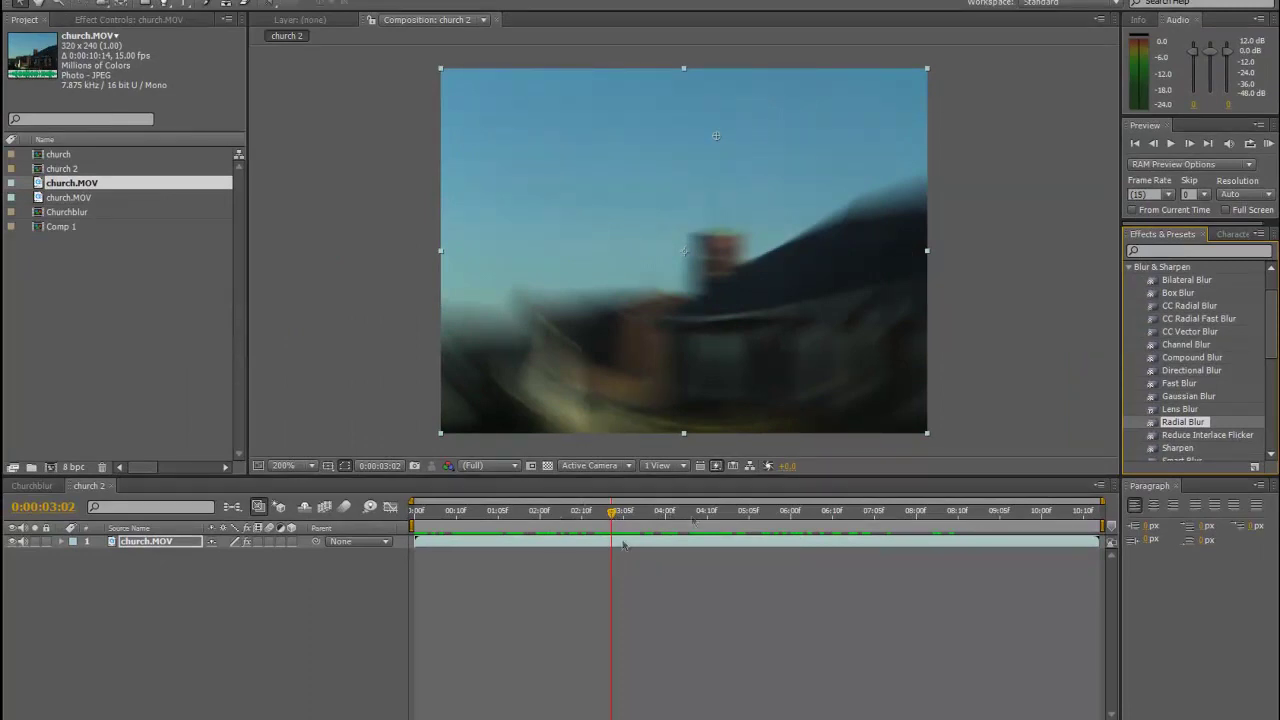
Step: Select the church.MOV layer in the timeline and return the playhead to 0:00:00:00
{"action": "left_click", "coordinate": [150, 552]}
{"action": "left_click_drag", "start_coordinate": [620, 516], "coordinate": [340, 520]}
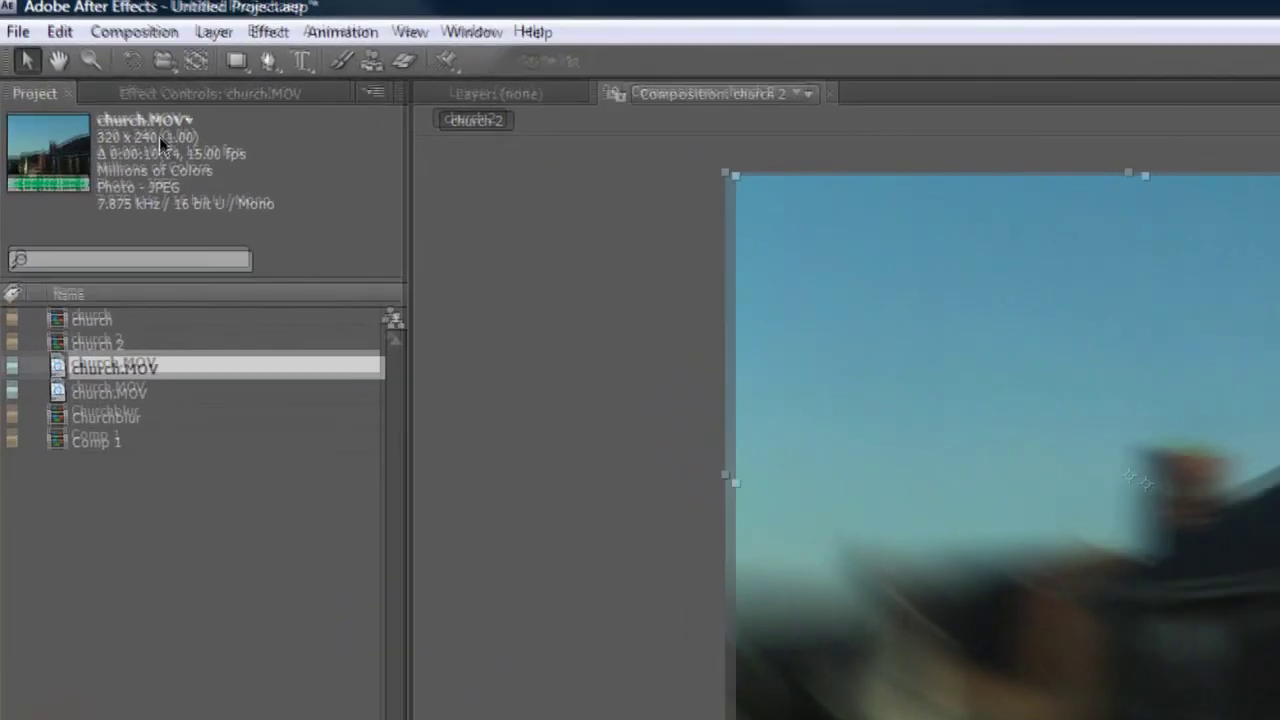
{"action": "left_click", "coordinate": [15, 1]}
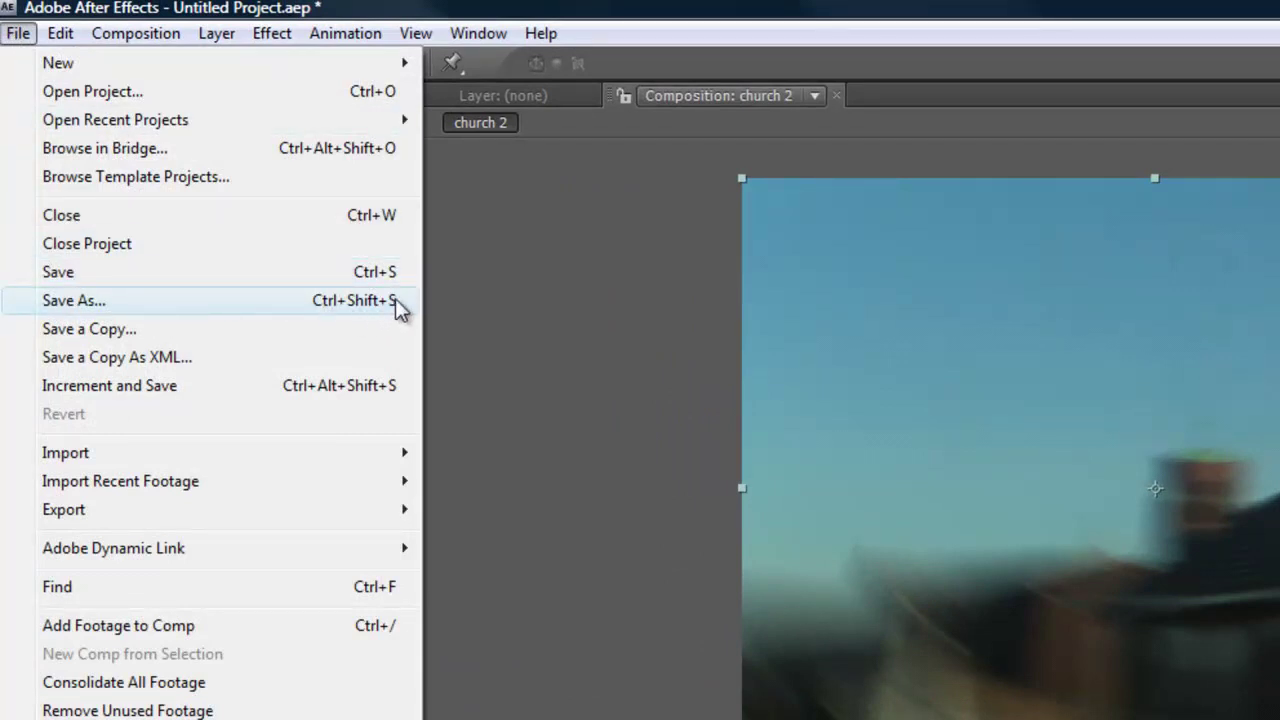
{"action": "left_click", "coordinate": [80, 305]}
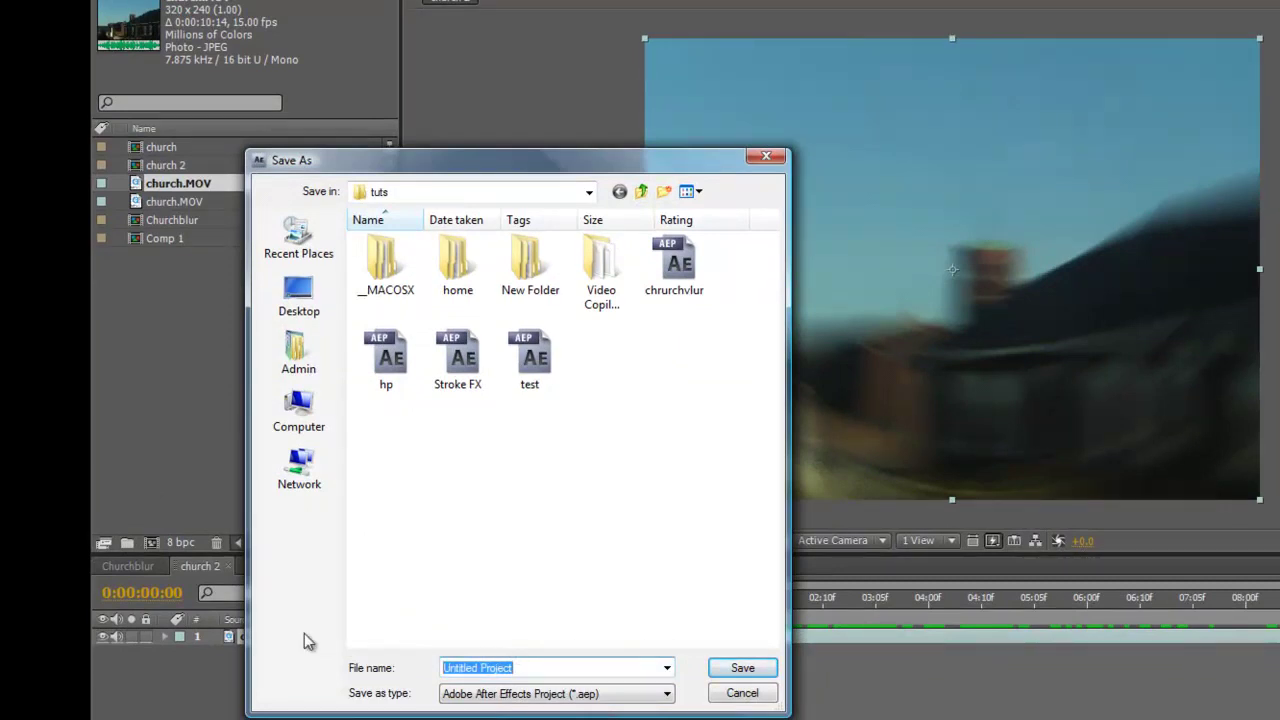
{"action": "type", "text": "blur"}
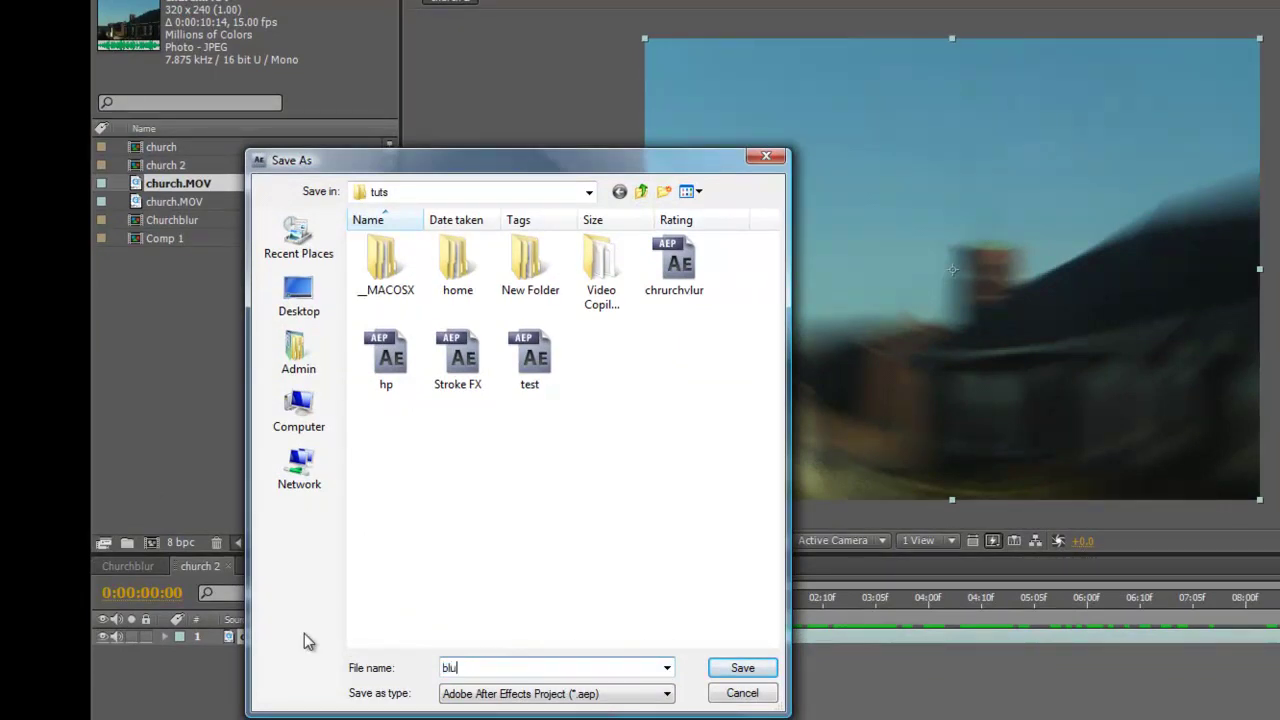
{"action": "type", "text": "rychrur"}
{"action": "key", "text": "BackSpace"}
{"action": "key", "text": "BackSpace"}
{"action": "key", "text": "BackSpace"}
{"action": "type", "text": "urch"}
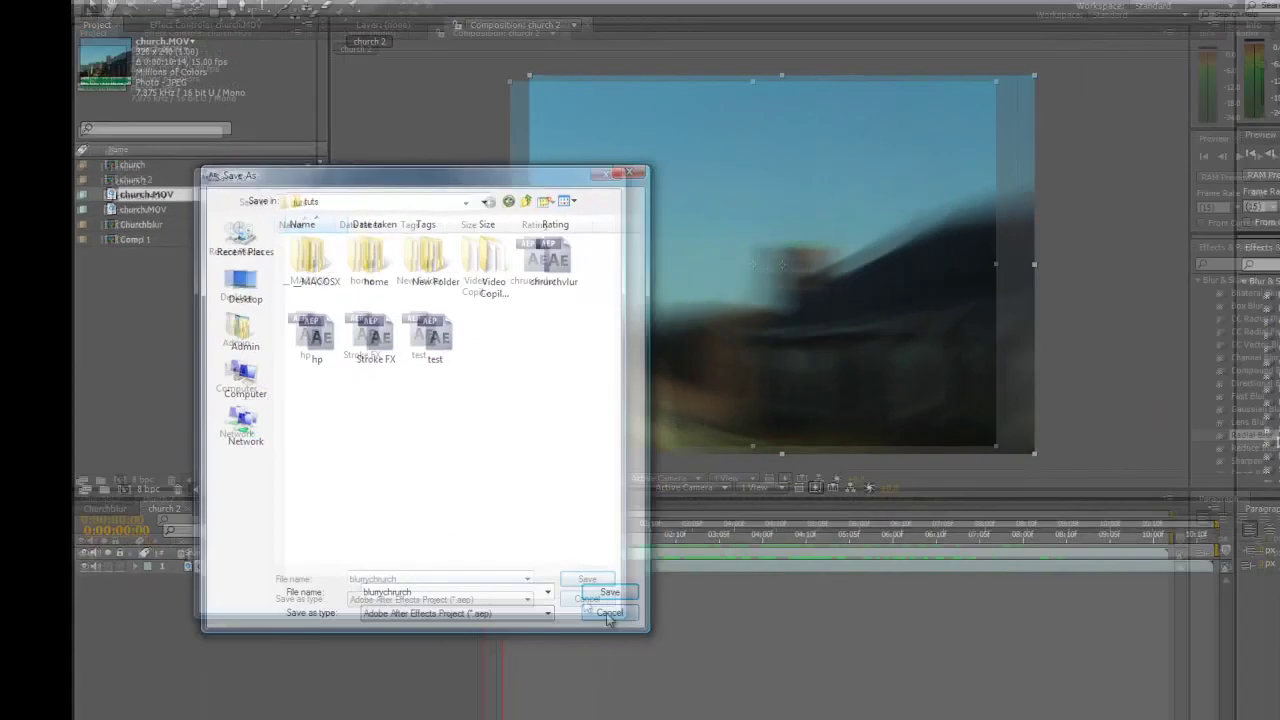
{"action": "left_click", "coordinate": [737, 697]}
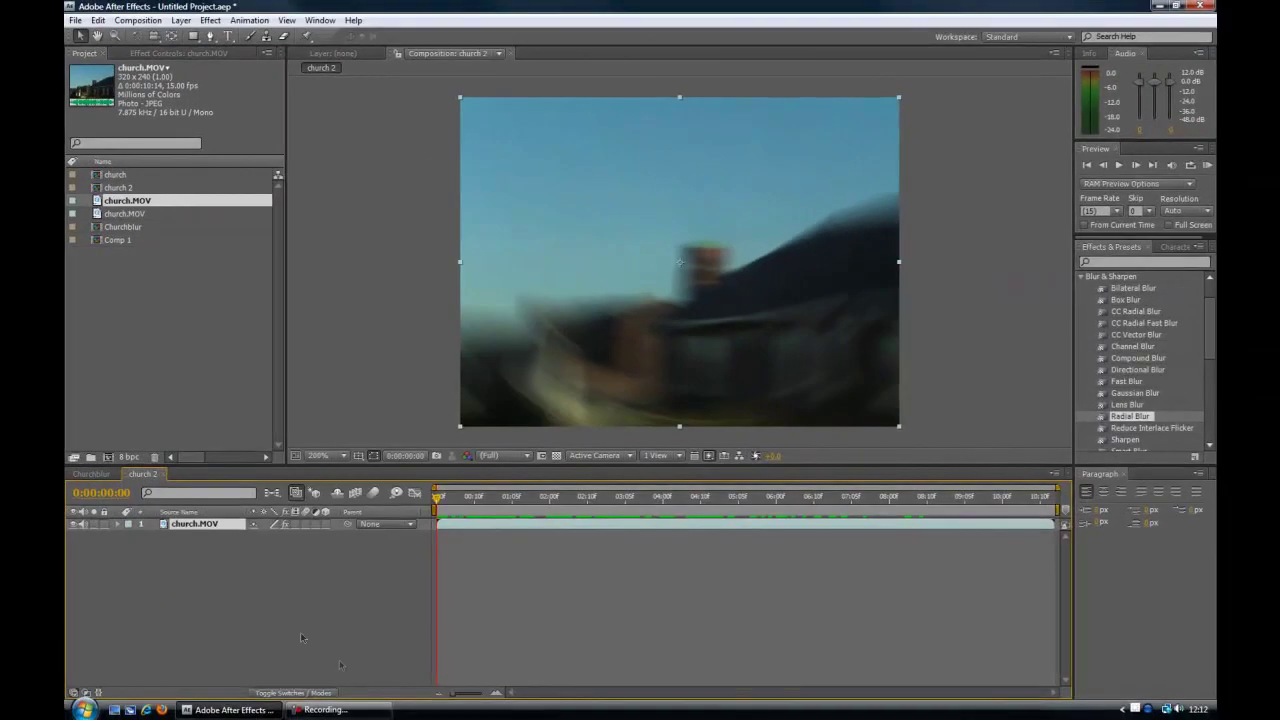
Step: Start a new project and discard the changes to the untitled project
{"action": "left_click", "coordinate": [72, 20]}
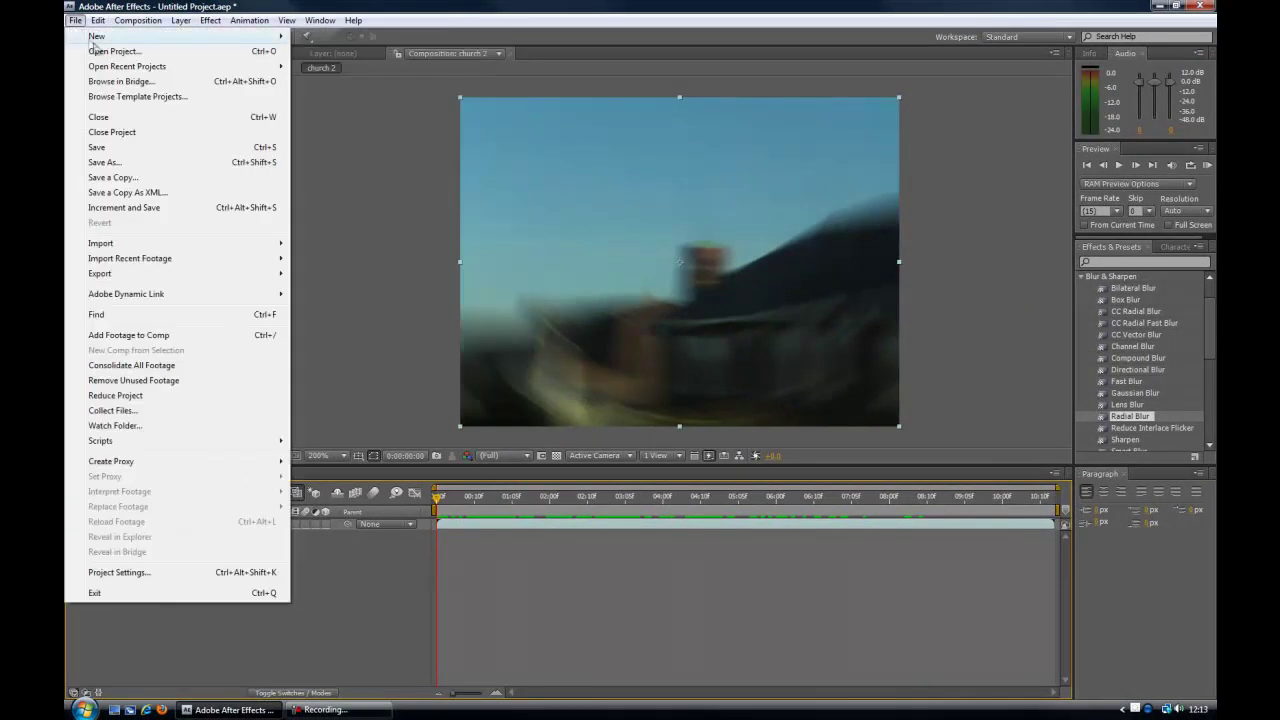
{"action": "left_click", "coordinate": [340, 39]}
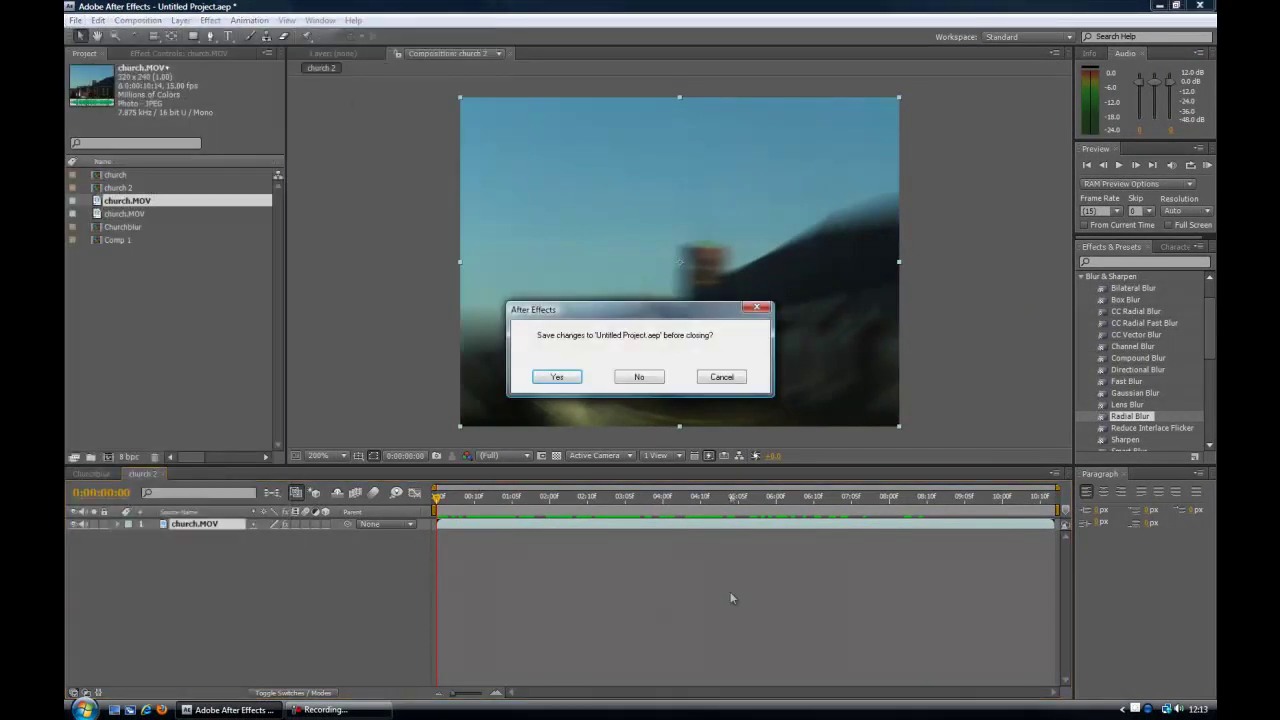
{"action": "left_click", "coordinate": [639, 377]}
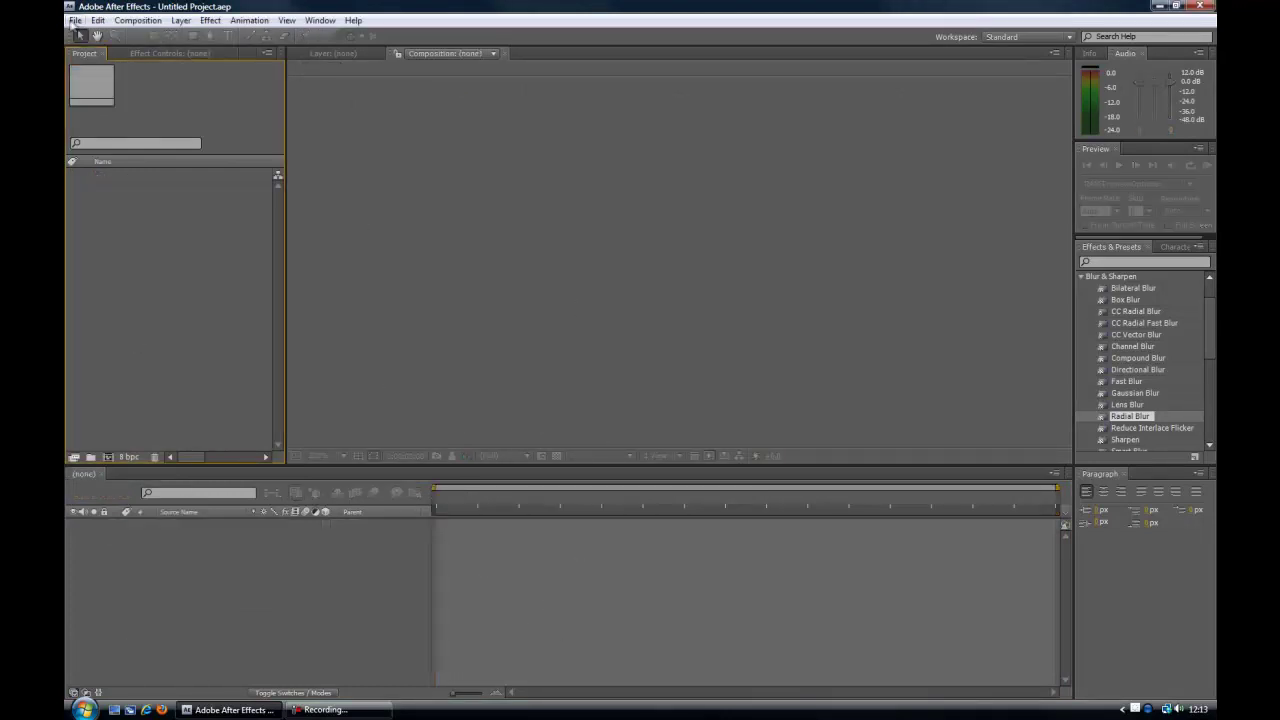
Step: Open the chrurchvlur project from the tuts folder and select its church footage in the composition view
{"action": "left_click", "coordinate": [74, 22]}
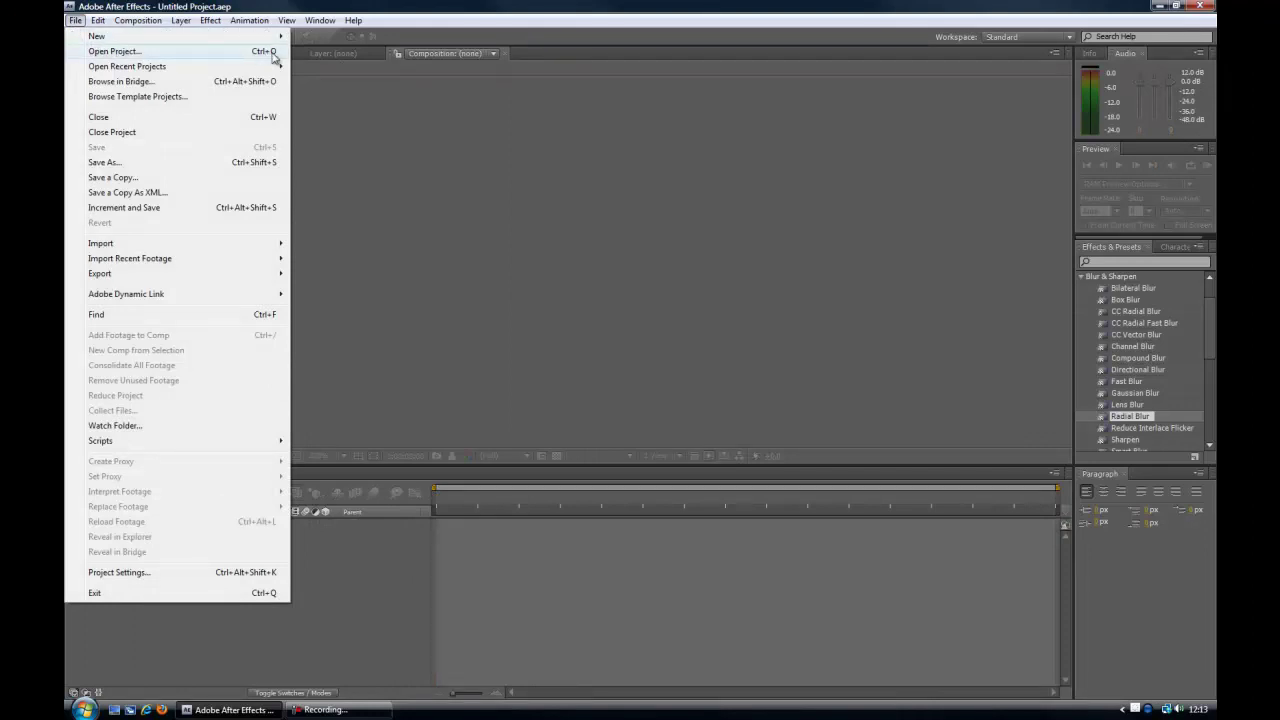
{"action": "left_click", "coordinate": [214, 59]}
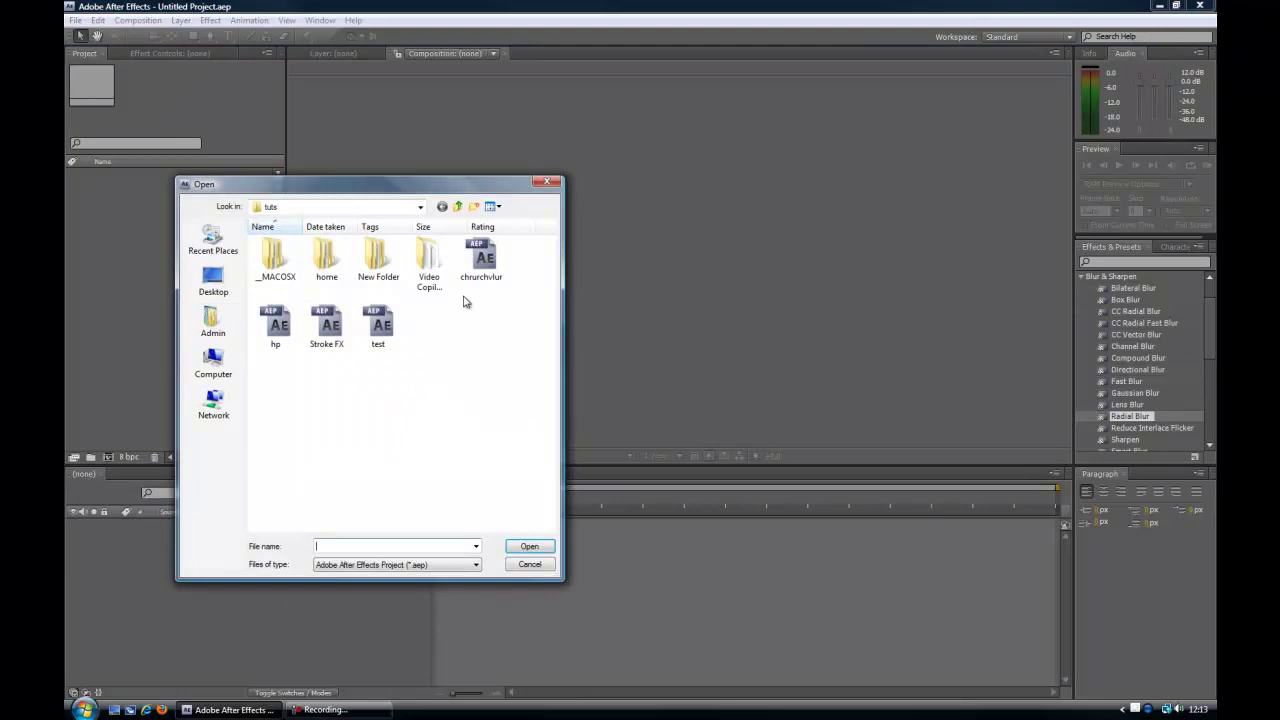
{"action": "left_click", "coordinate": [482, 262]}
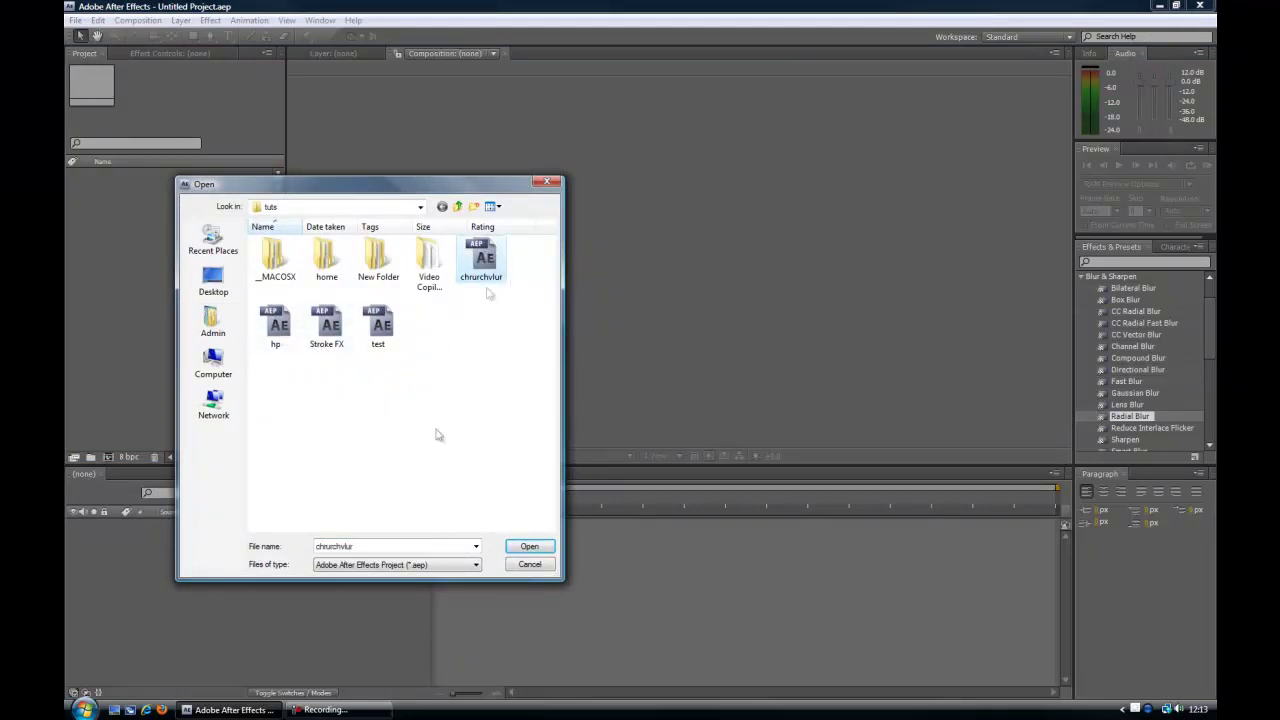
{"action": "left_click", "coordinate": [530, 547]}
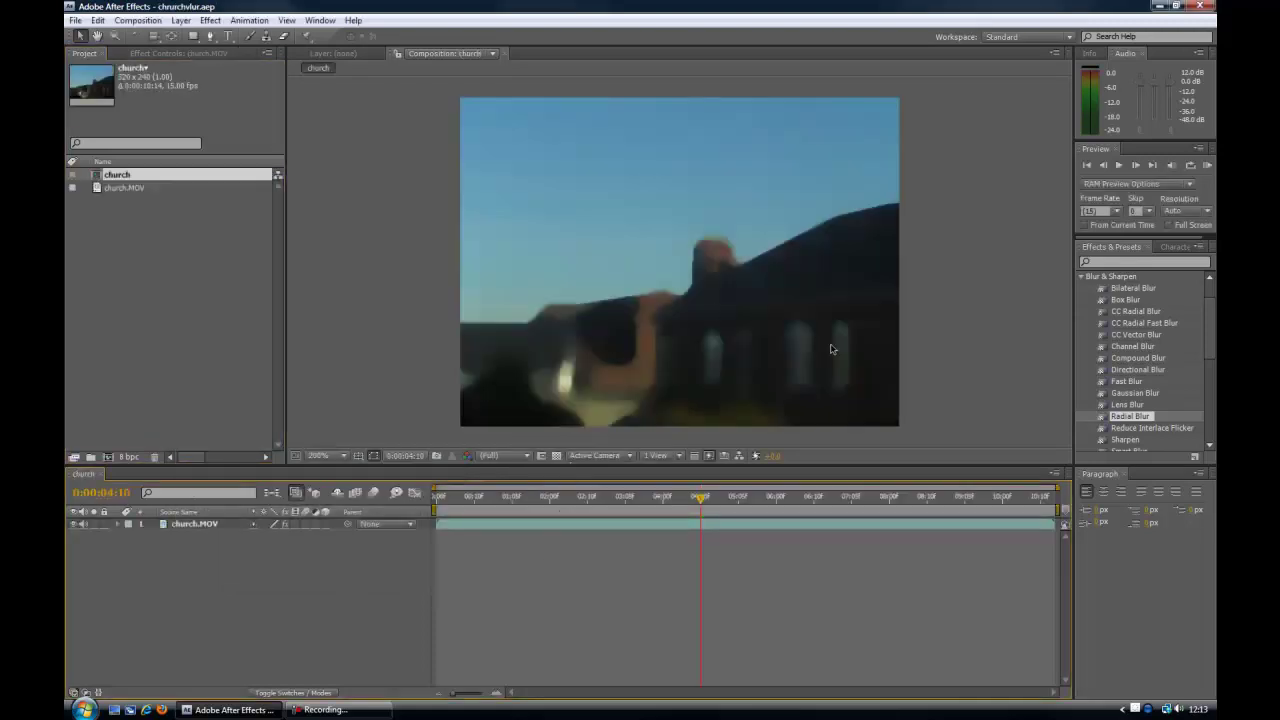
{"action": "left_click", "coordinate": [590, 261]}
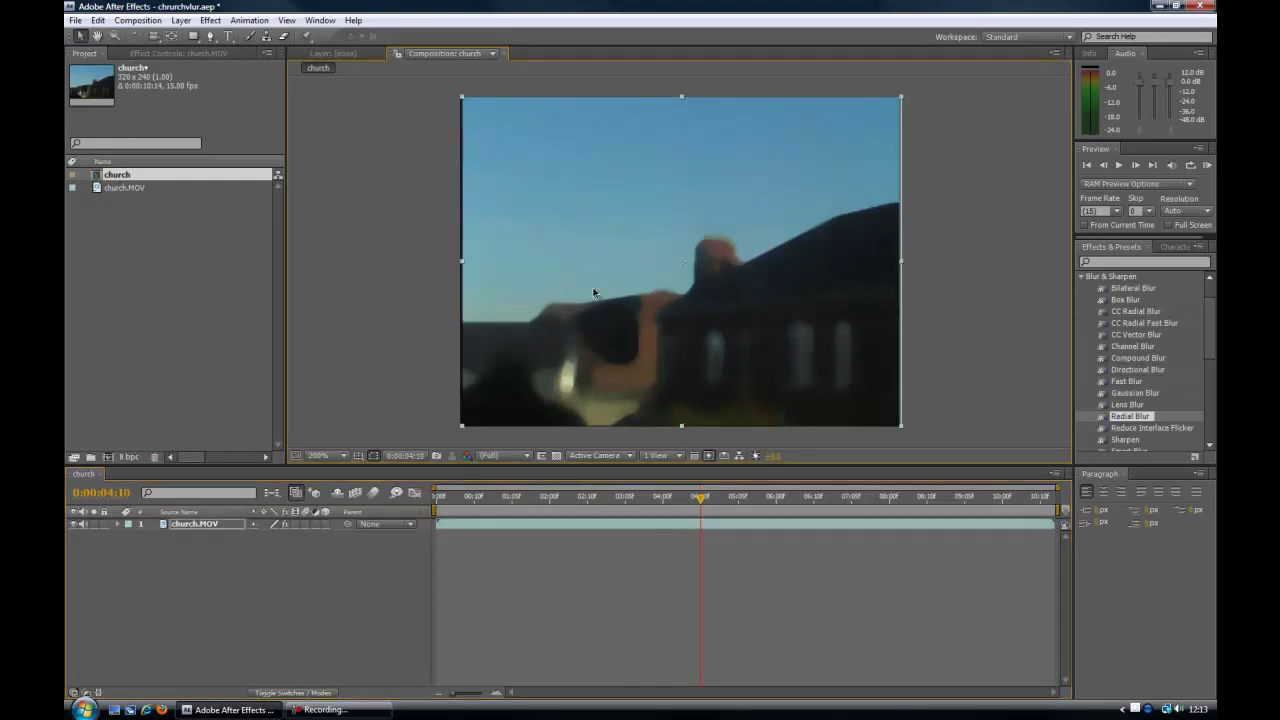
{"action": "left_click_drag", "start_coordinate": [686, 272], "coordinate": [685, 278]}
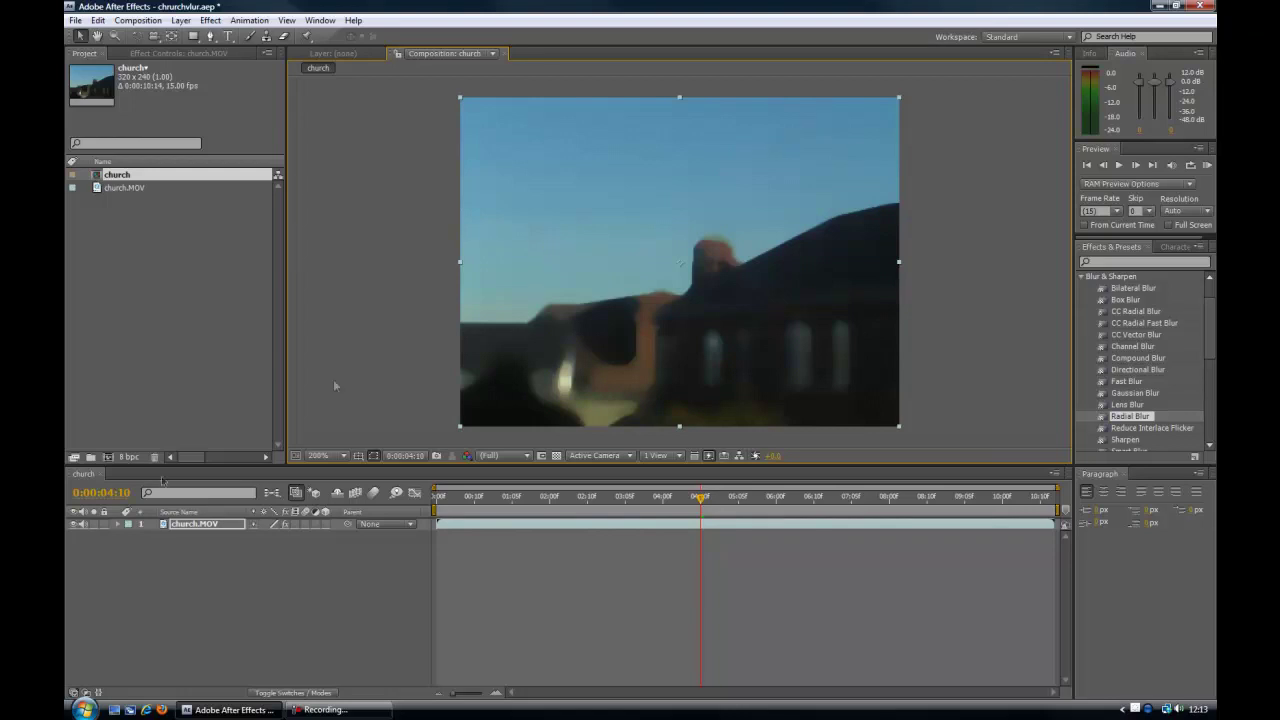
{"action": "left_click", "coordinate": [75, 20]}
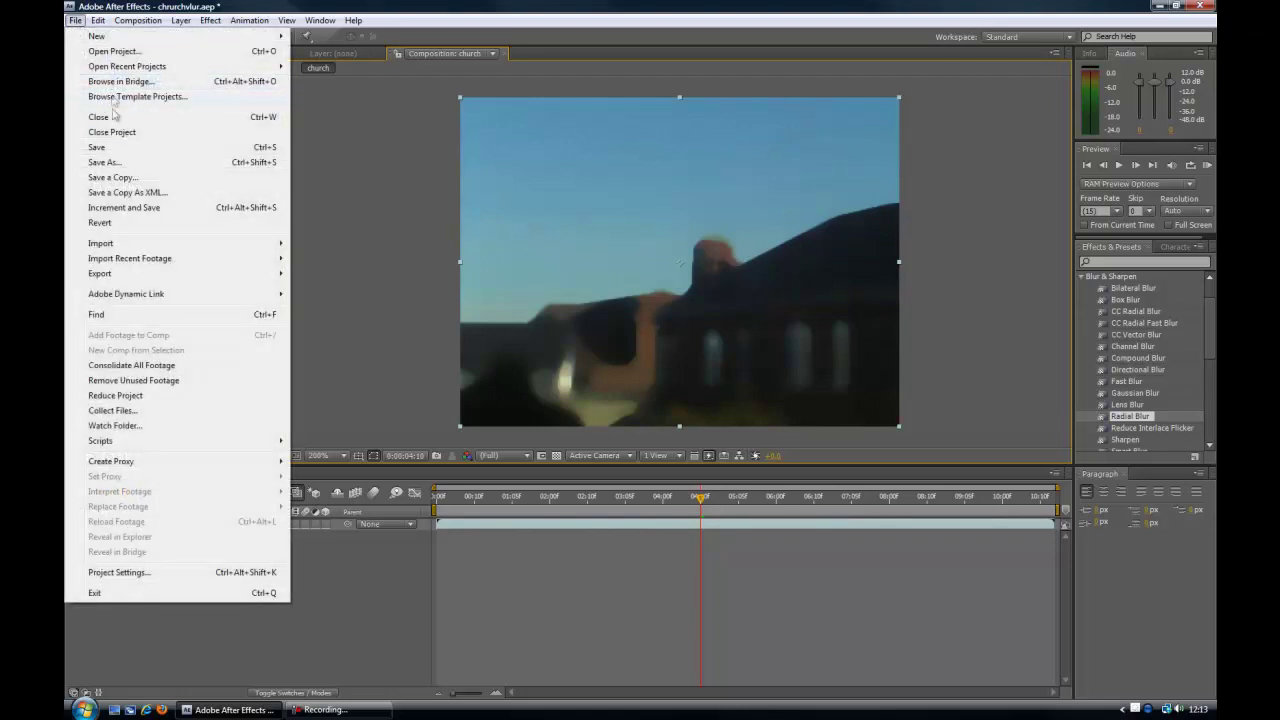
{"action": "left_click", "coordinate": [112, 177]}
{"action": "left_click", "coordinate": [530, 566]}
{"action": "left_click", "coordinate": [75, 20]}
{"action": "left_click", "coordinate": [104, 163]}
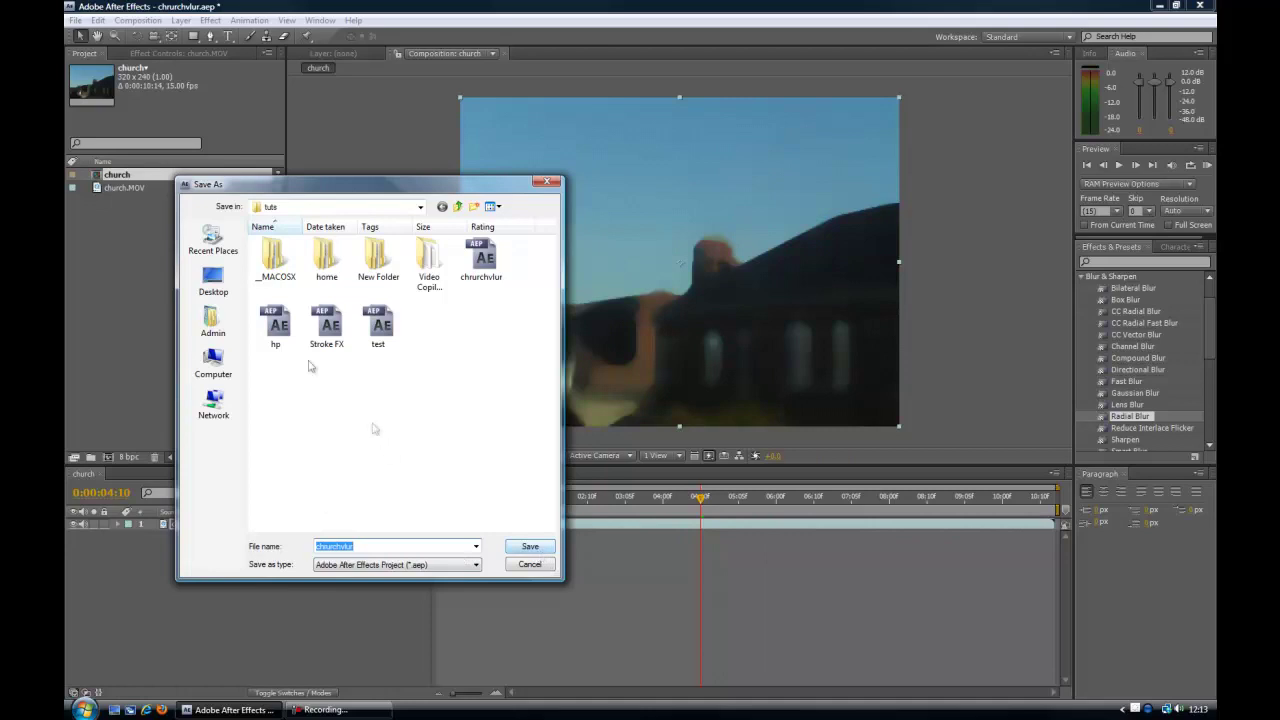
{"action": "left_click", "coordinate": [546, 183]}
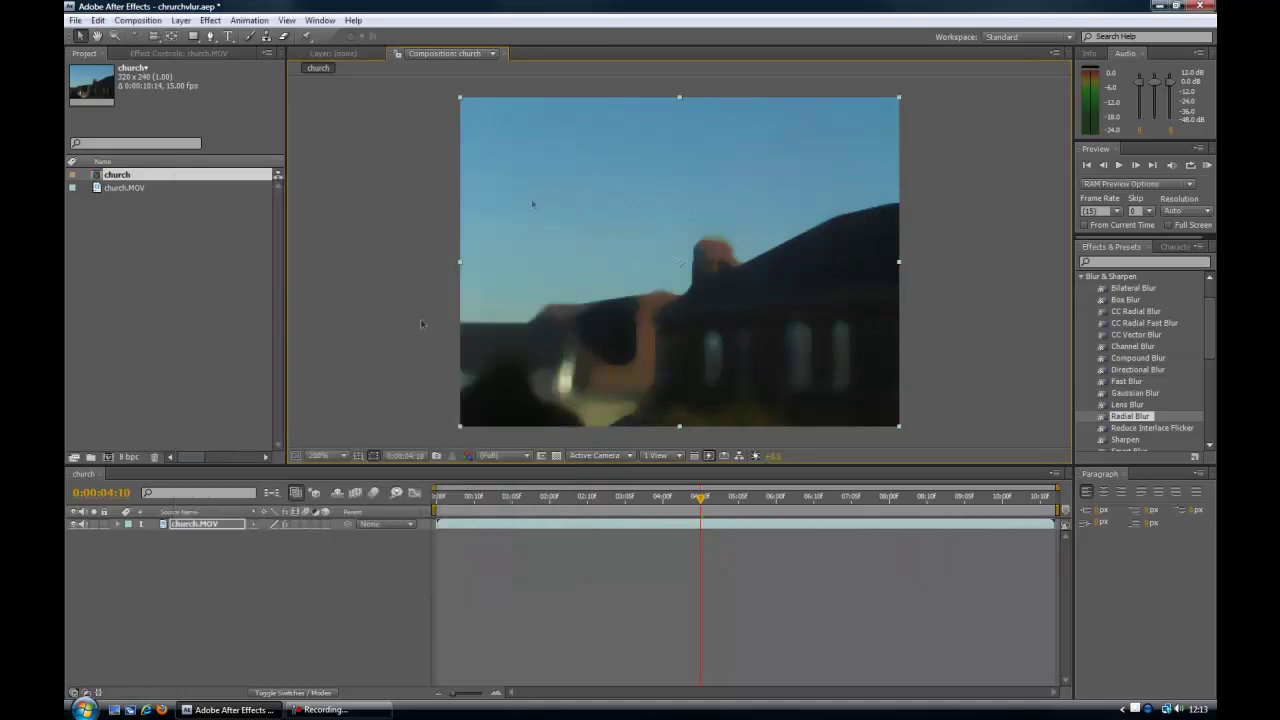
Step: Close the chrurchvlur project without saving its changes and leave the project empty
{"action": "left_click", "coordinate": [75, 20]}
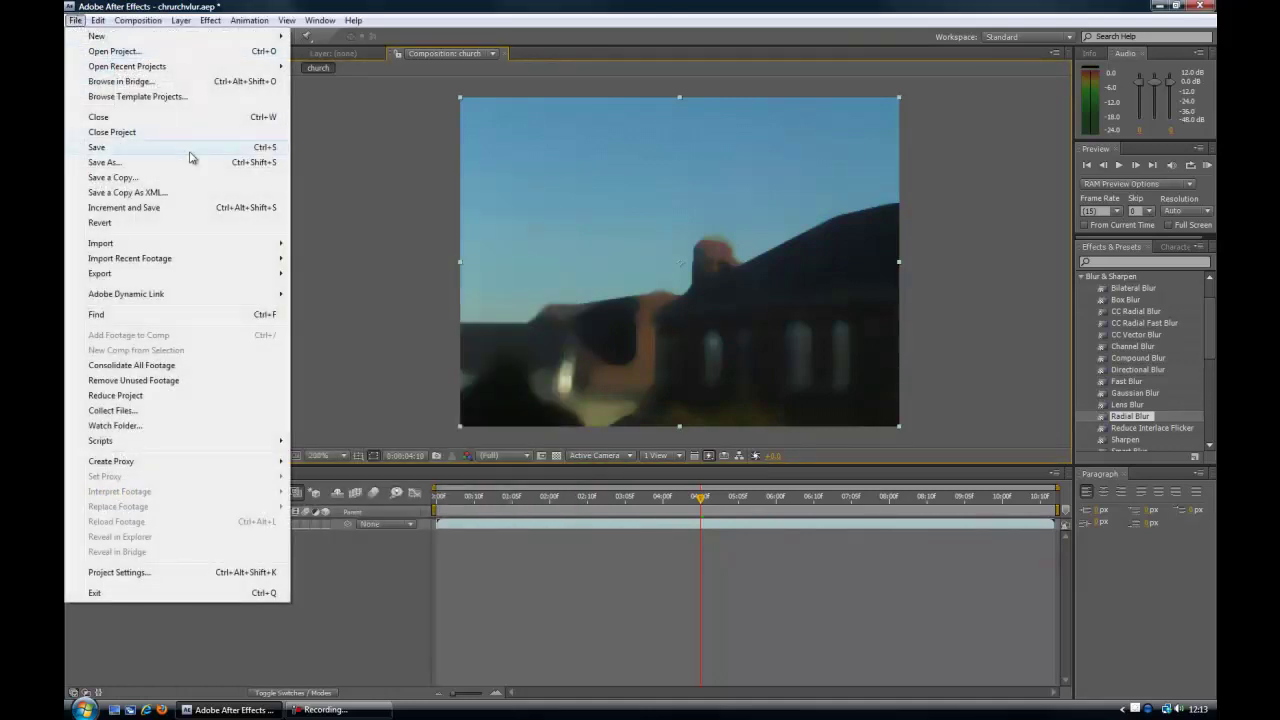
{"action": "left_click", "coordinate": [160, 51]}
{"action": "left_click", "coordinate": [640, 378]}
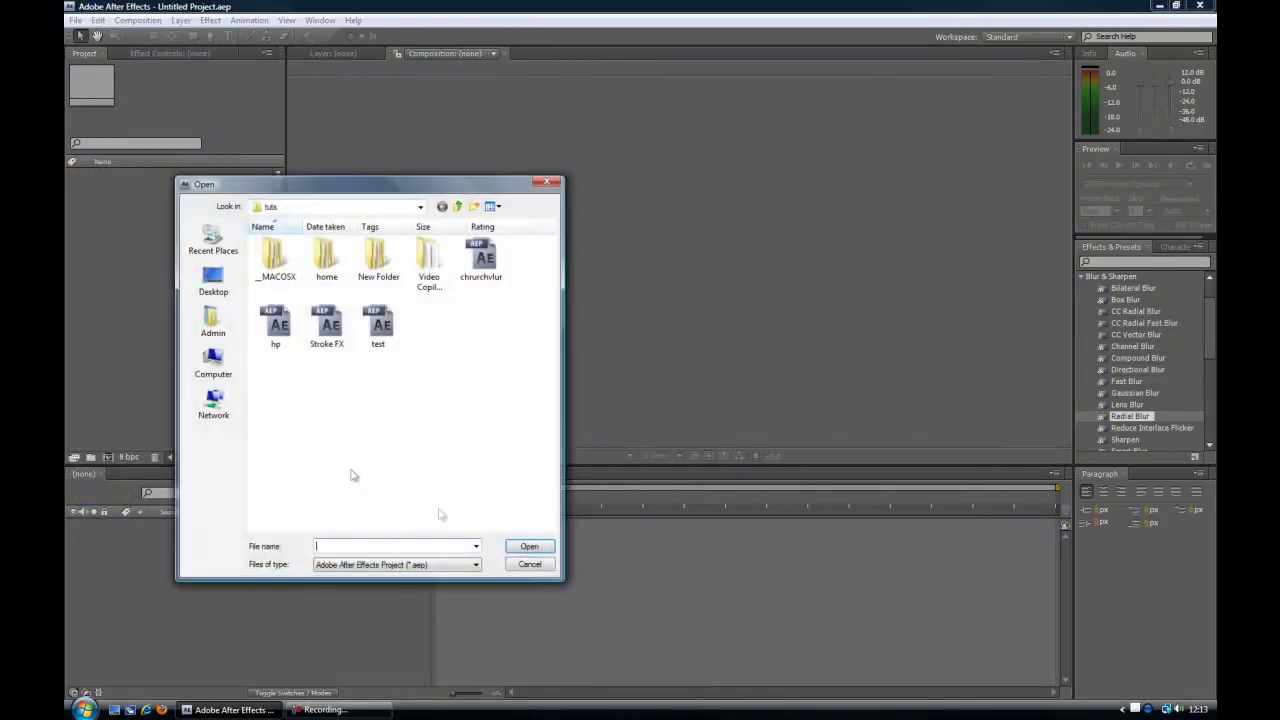
{"action": "left_click", "coordinate": [529, 564]}
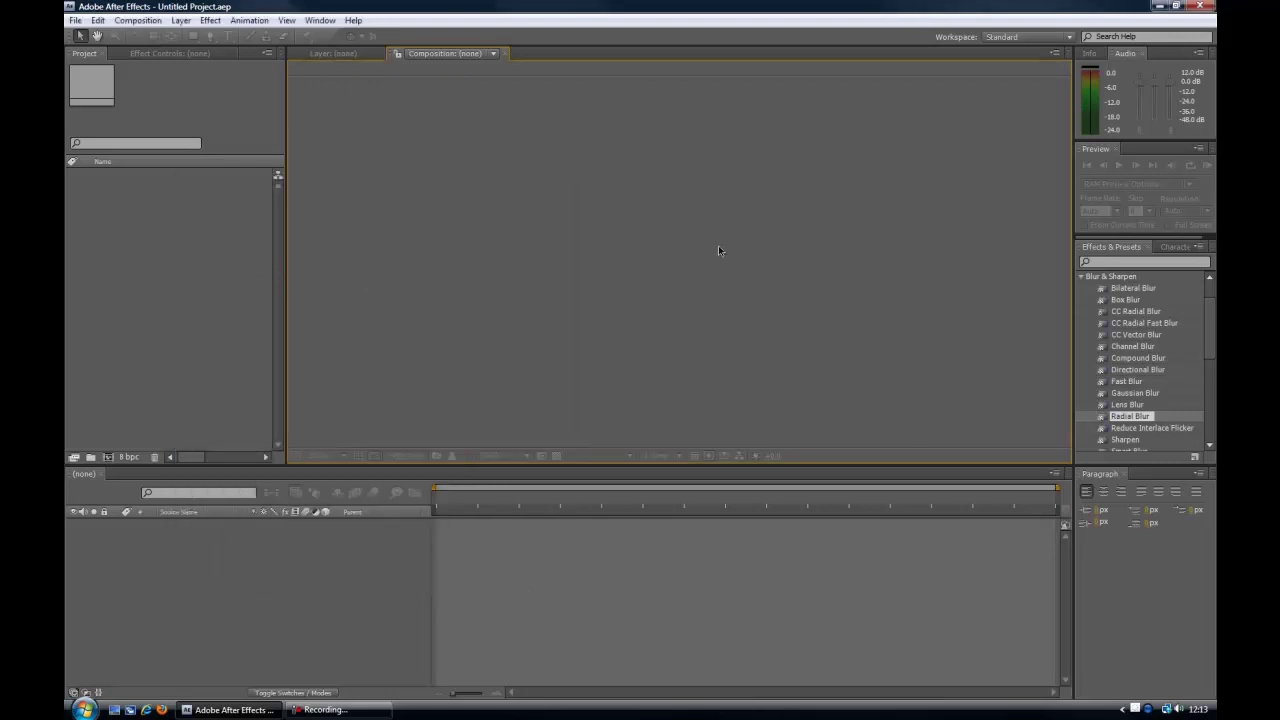
{"action": "double_click", "coordinate": [171, 266]}
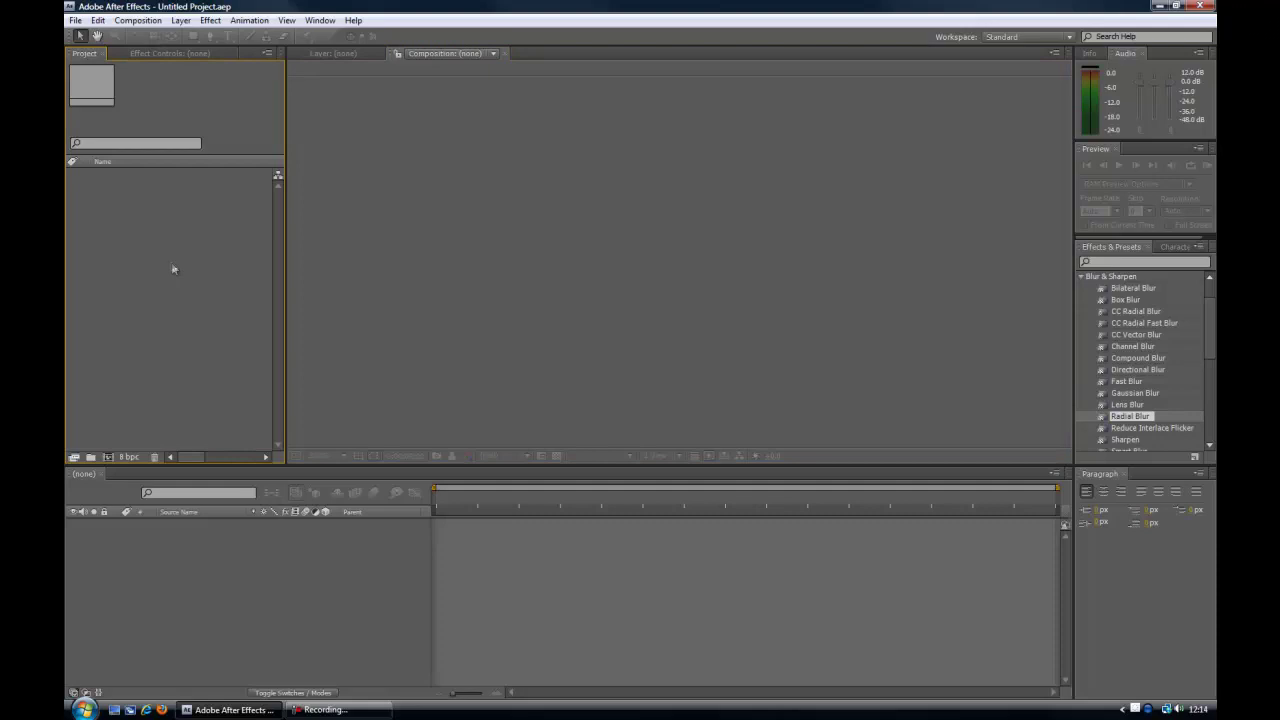
{"action": "left_click", "coordinate": [529, 452]}
{"action": "left_click", "coordinate": [75, 20]}
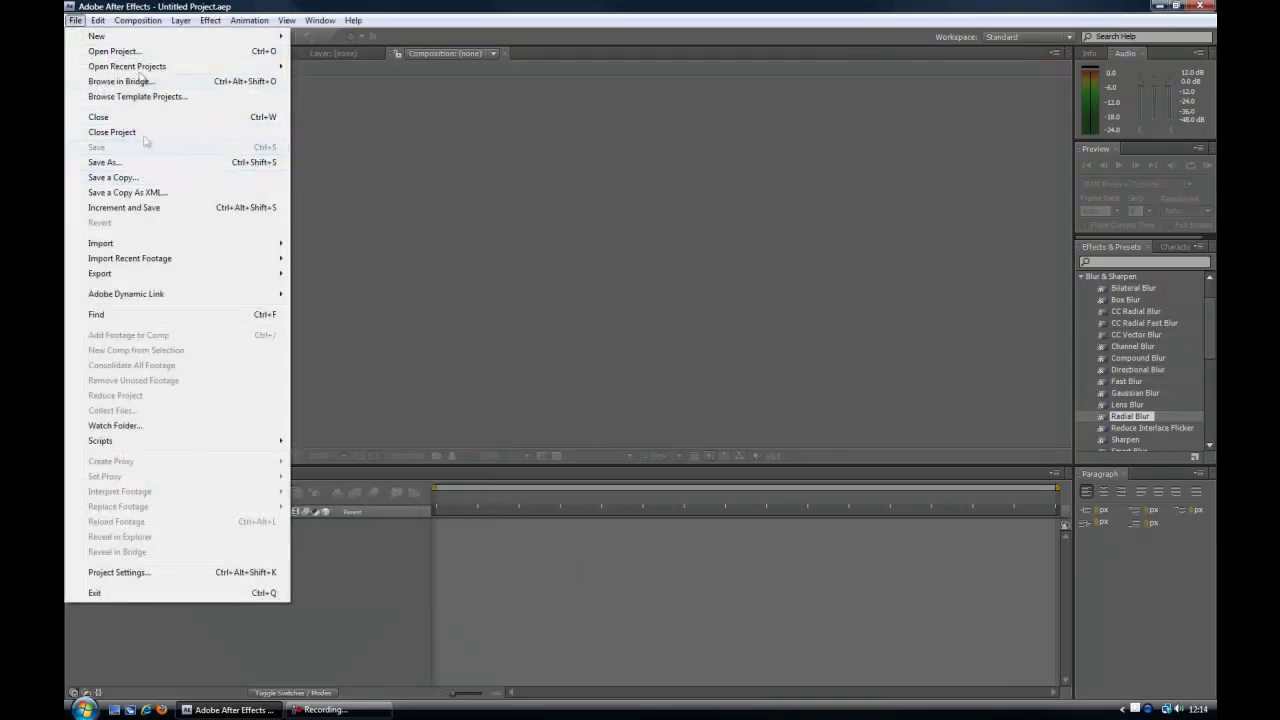
{"action": "left_click", "coordinate": [112, 51]}
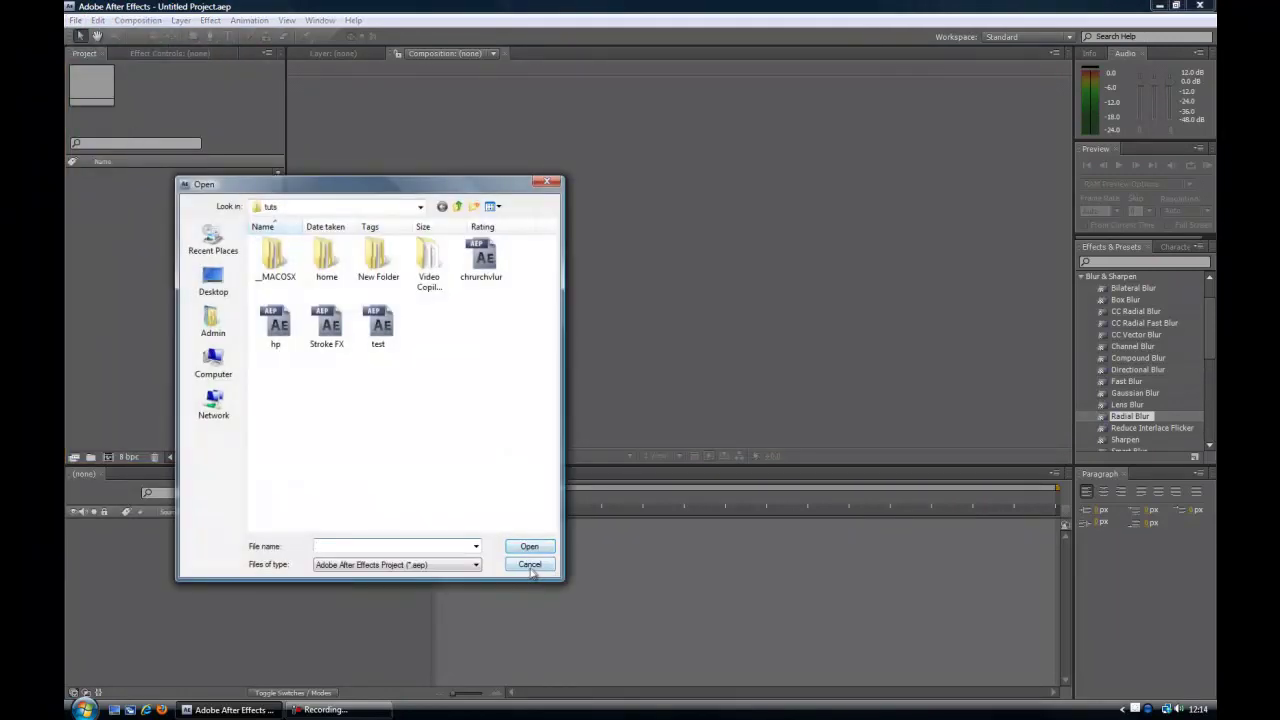
{"action": "left_click", "coordinate": [529, 566]}
{"action": "left_click", "coordinate": [75, 20]}
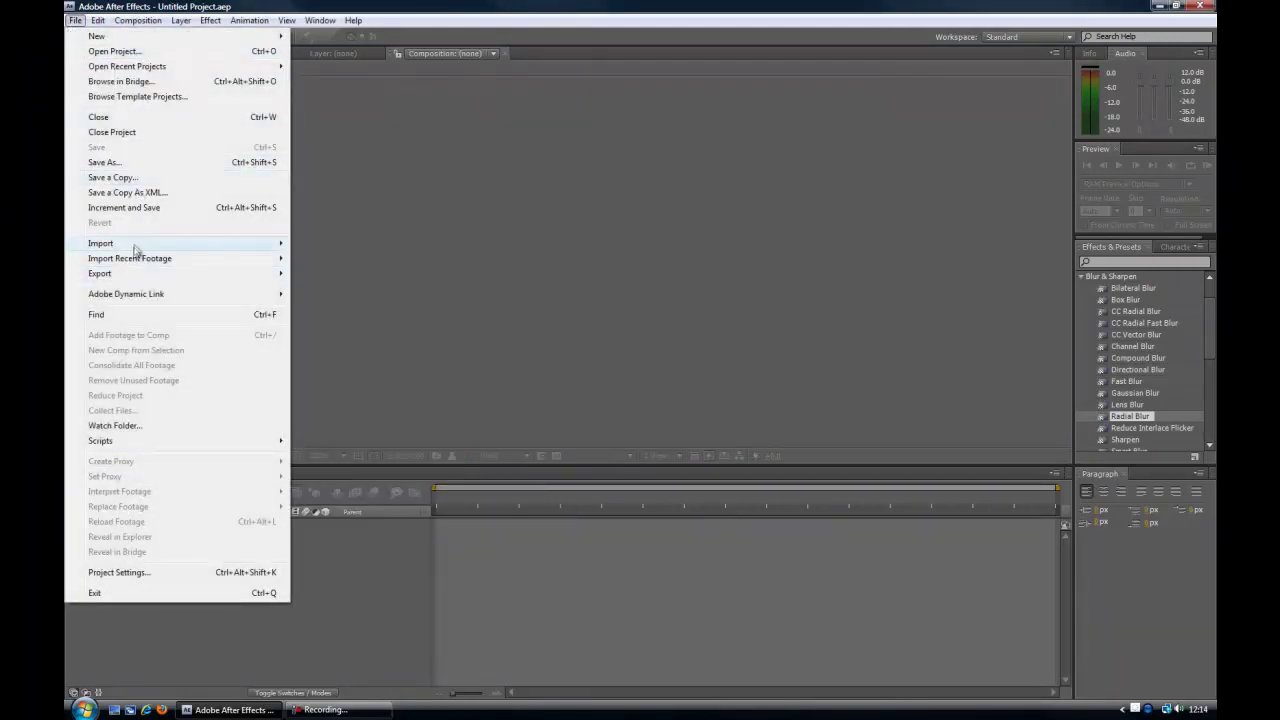
{"action": "mouse_move", "coordinate": [251, 245]}
{"action": "left_click", "coordinate": [328, 251]}
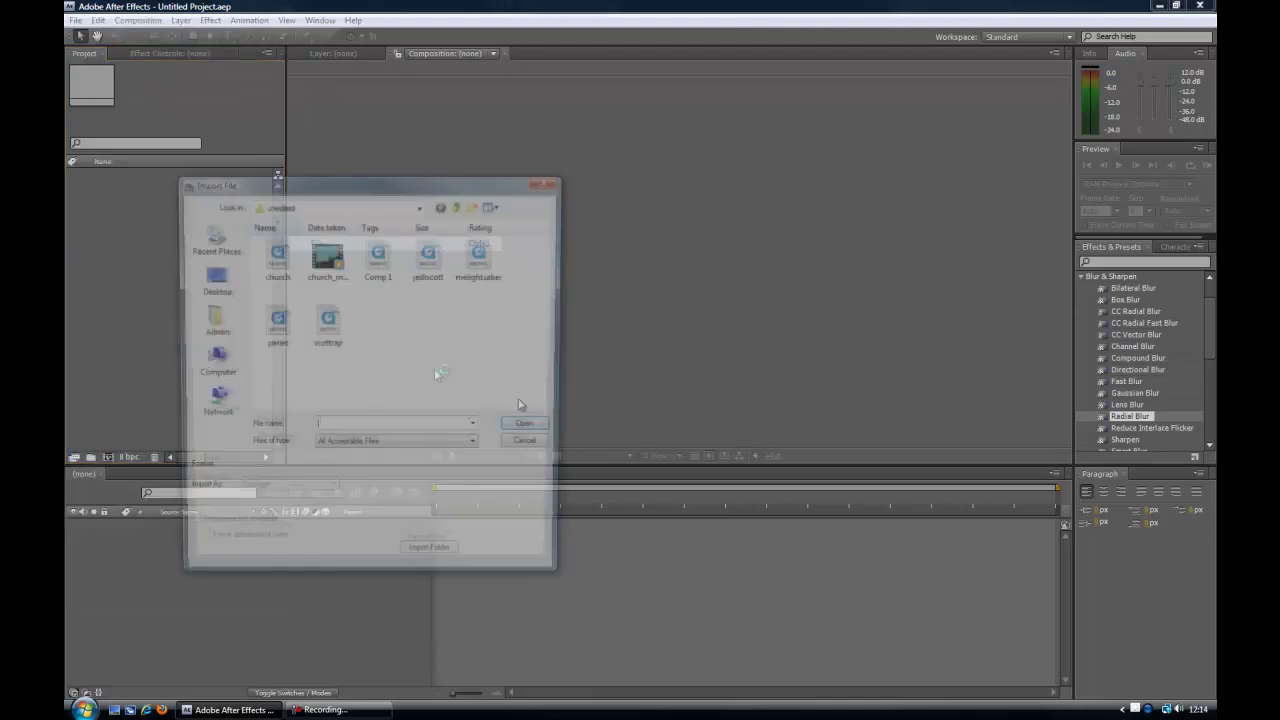
{"action": "left_click", "coordinate": [537, 448]}
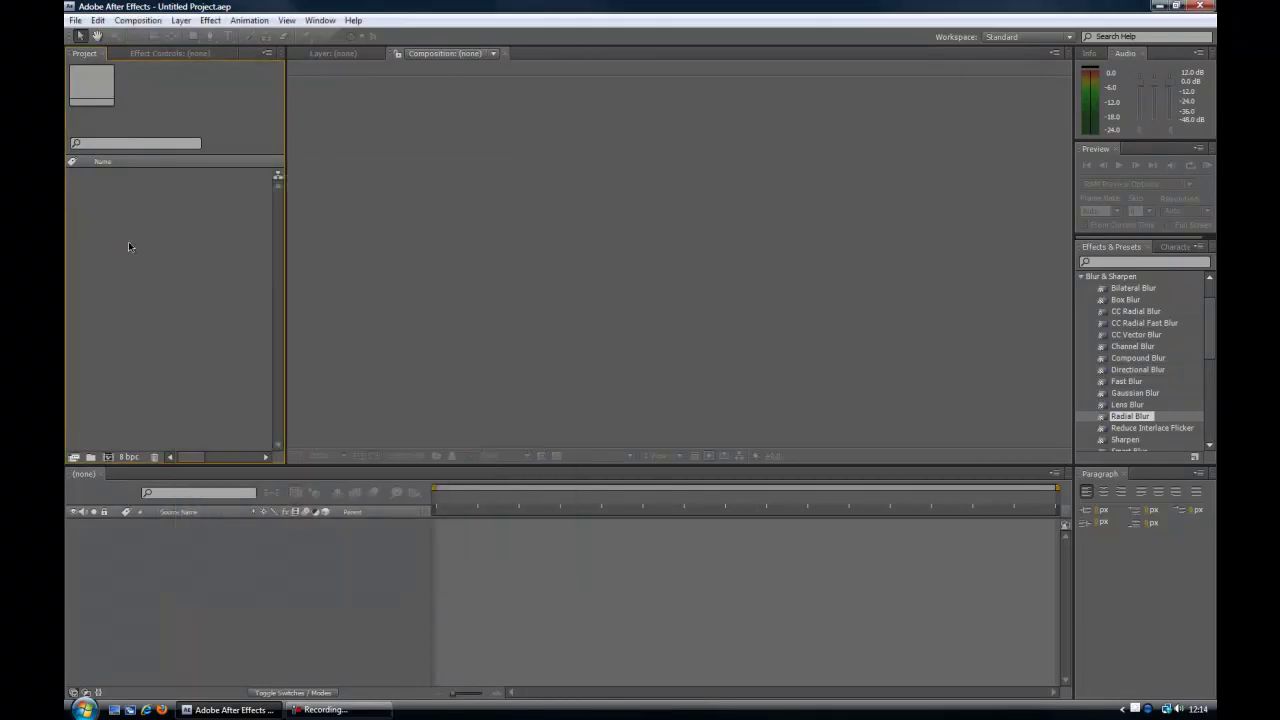
Step: Import the church movie as footage and create a new composition from church.MOV
{"action": "double_click", "coordinate": [128, 246]}
{"action": "left_click", "coordinate": [275, 258]}
{"action": "left_click", "coordinate": [530, 427]}
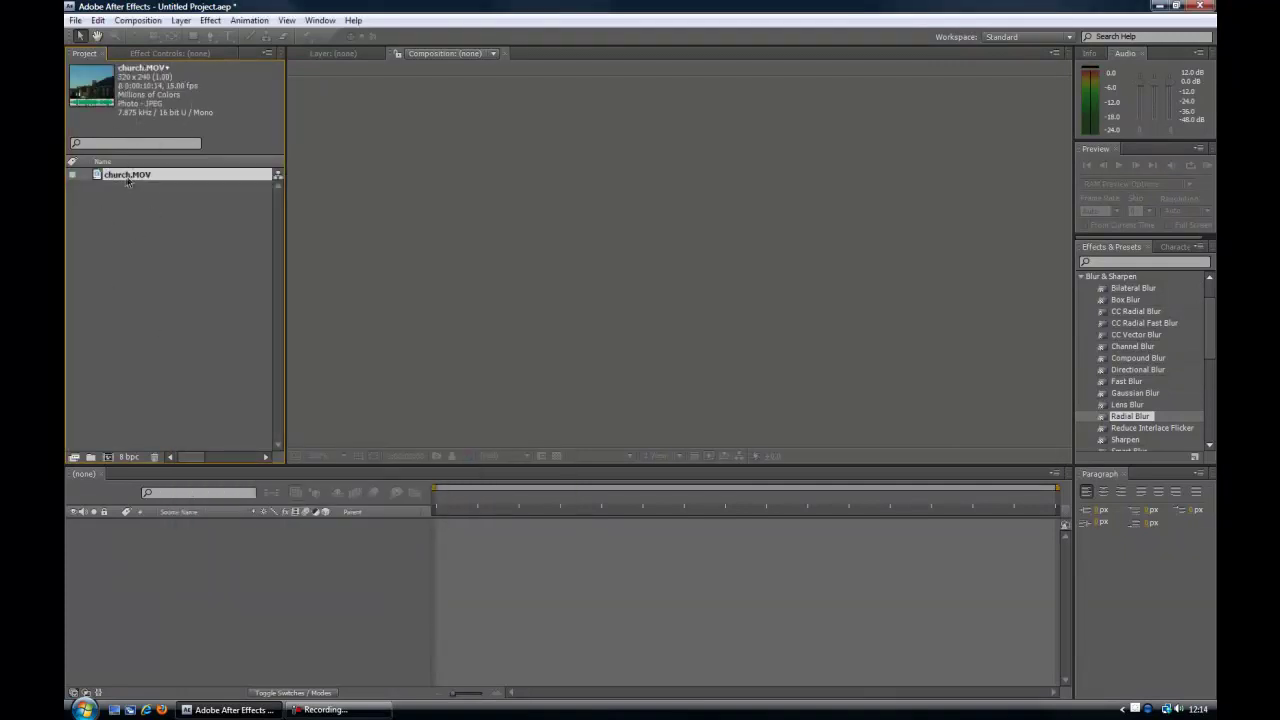
{"action": "left_click_drag", "start_coordinate": [131, 176], "coordinate": [108, 460]}
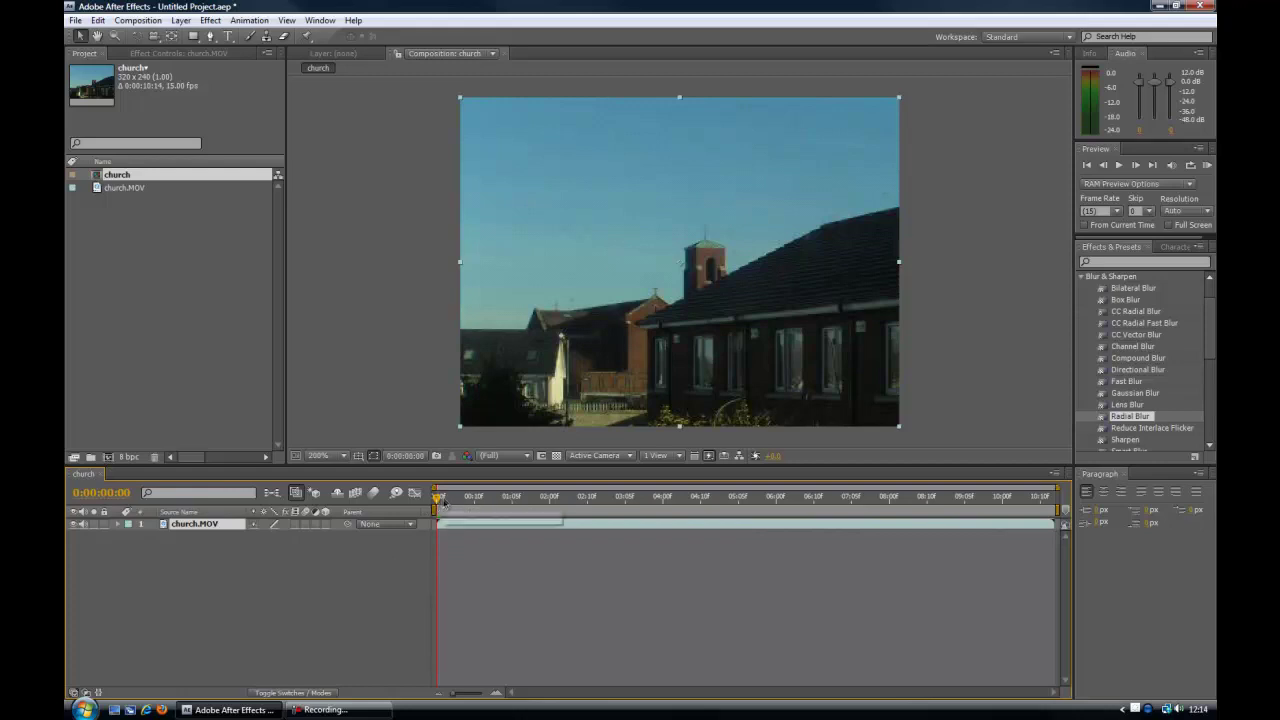
Step: Scrub the church timeline to 0:00:05:10, return to the start, and play the footage until 0:00:02:03
{"action": "left_click_drag", "start_coordinate": [432, 510], "coordinate": [759, 517]}
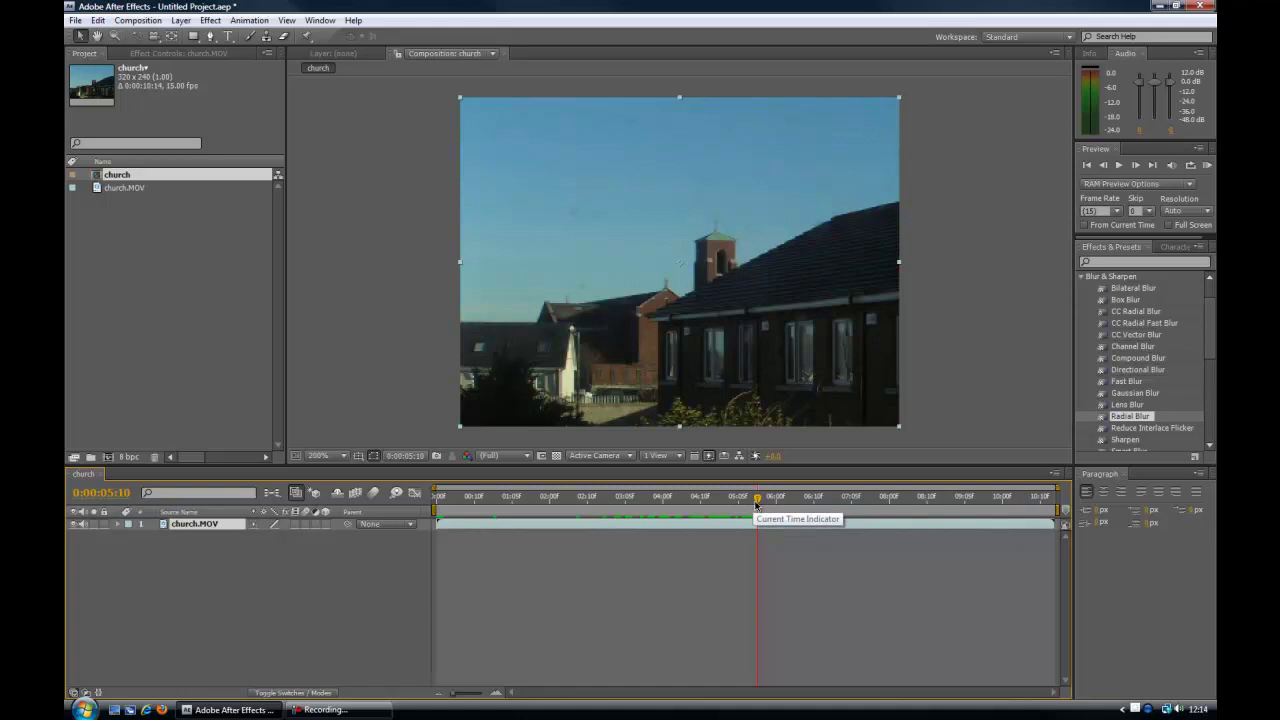
{"action": "left_click_drag", "start_coordinate": [758, 500], "coordinate": [437, 500]}
{"action": "key", "text": "space"}
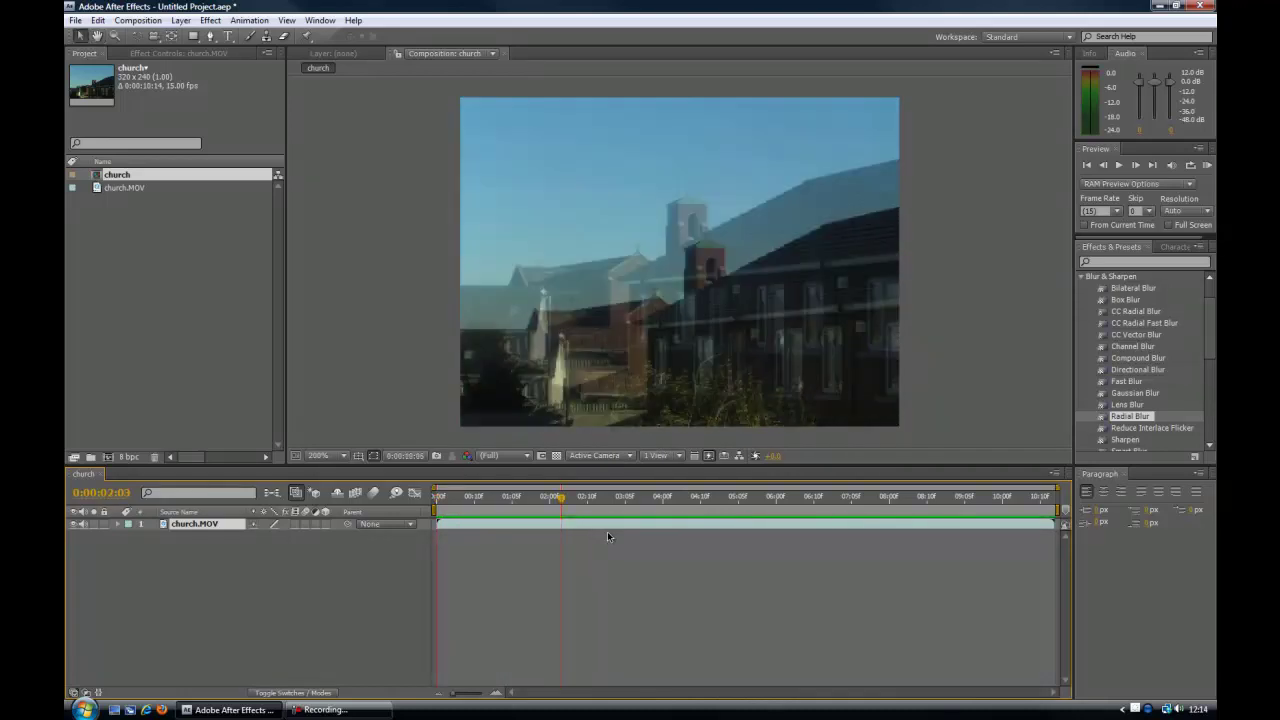
{"action": "key", "text": "space"}
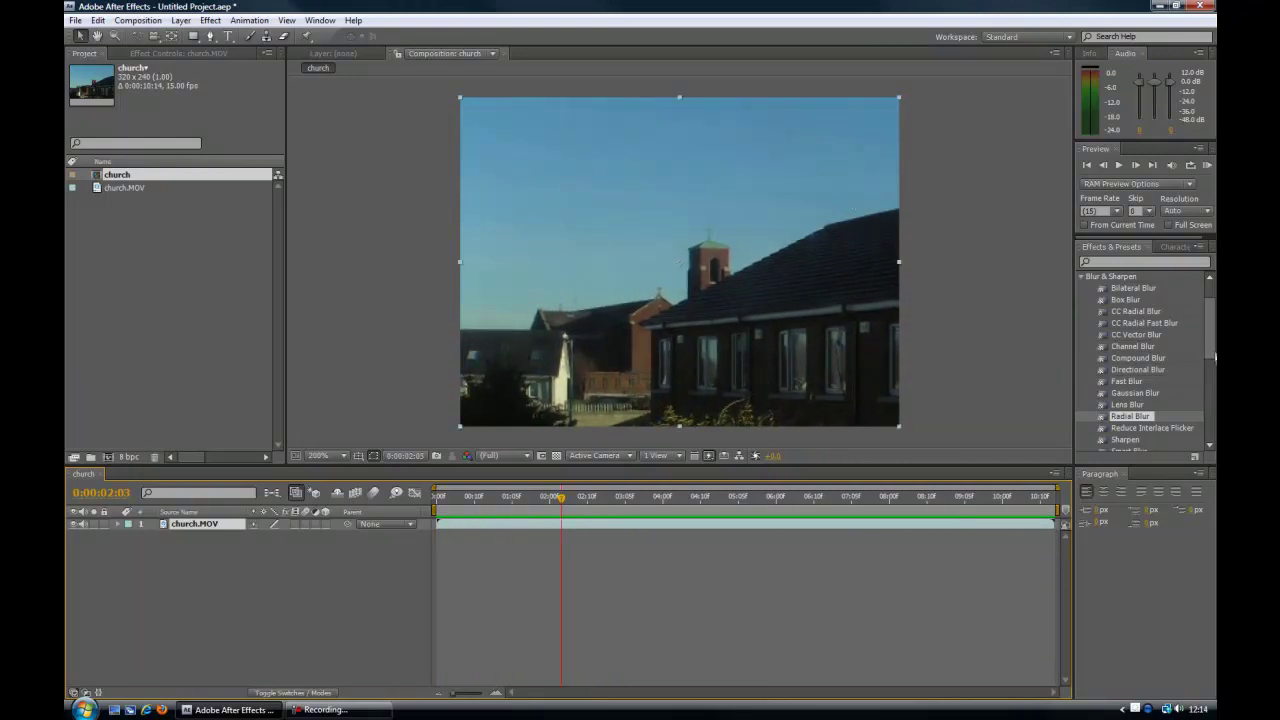
Step: Apply Radial Blur to the church.MOV layer, with the amount at about 12 and the center on the church tower at about 176, 124
{"action": "scroll", "coordinate": [1209, 325], "scroll_direction": "up", "scroll_amount": 1}
{"action": "scroll", "coordinate": [1201, 320], "scroll_direction": "down", "scroll_amount": 3}
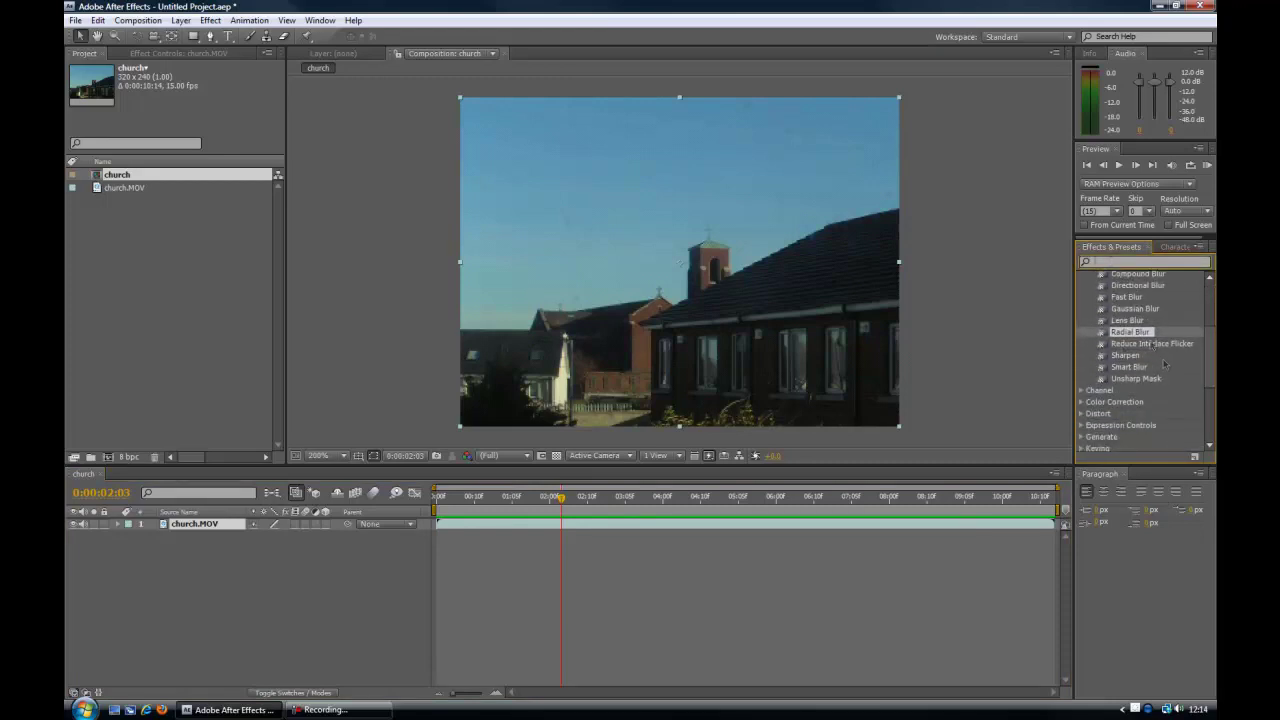
{"action": "left_click_drag", "start_coordinate": [1135, 337], "coordinate": [994, 427]}
{"action": "left_click_drag", "start_coordinate": [1130, 336], "coordinate": [582, 256]}
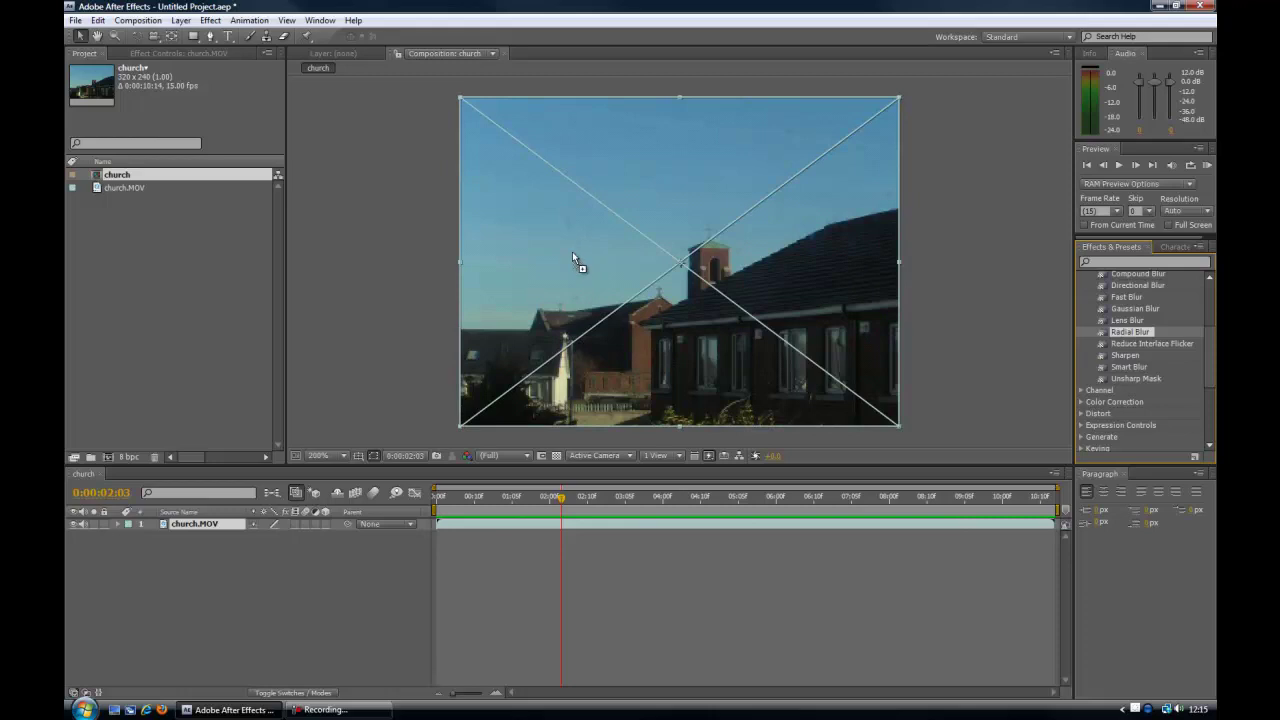
{"action": "left_click_drag", "start_coordinate": [573, 255], "coordinate": [573, 255]}
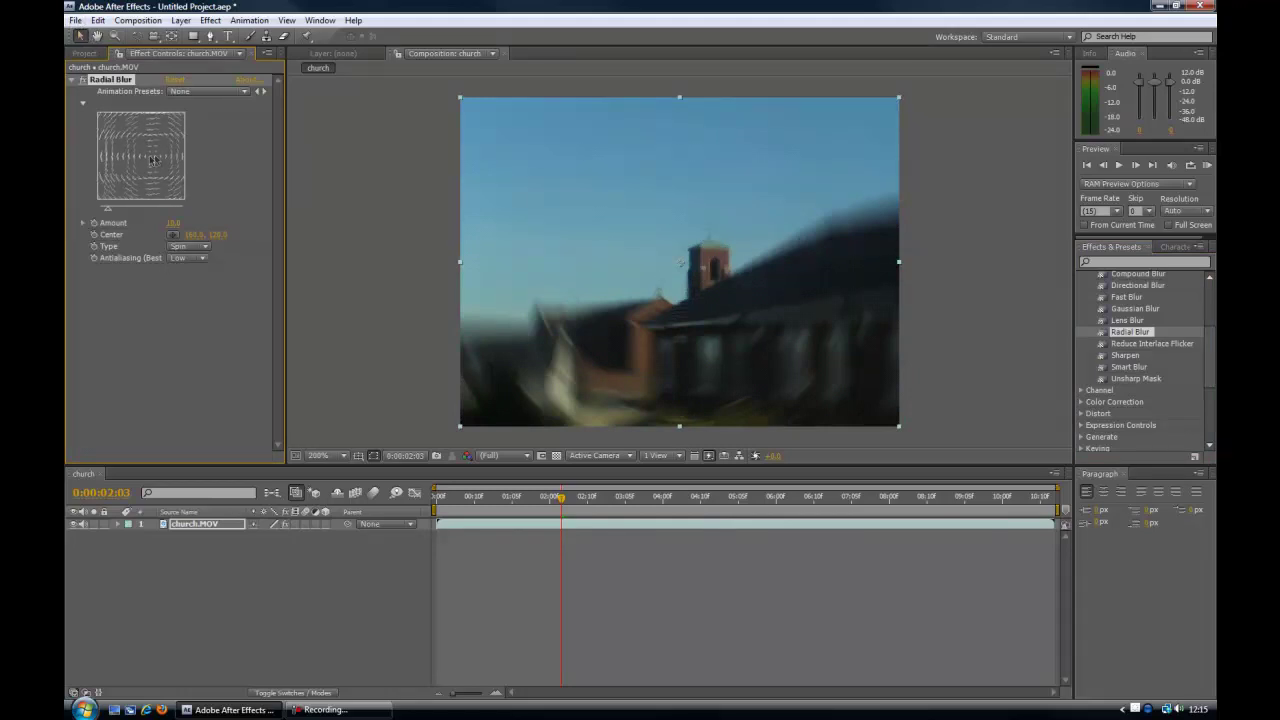
{"action": "left_click_drag", "start_coordinate": [175, 224], "coordinate": [177, 225]}
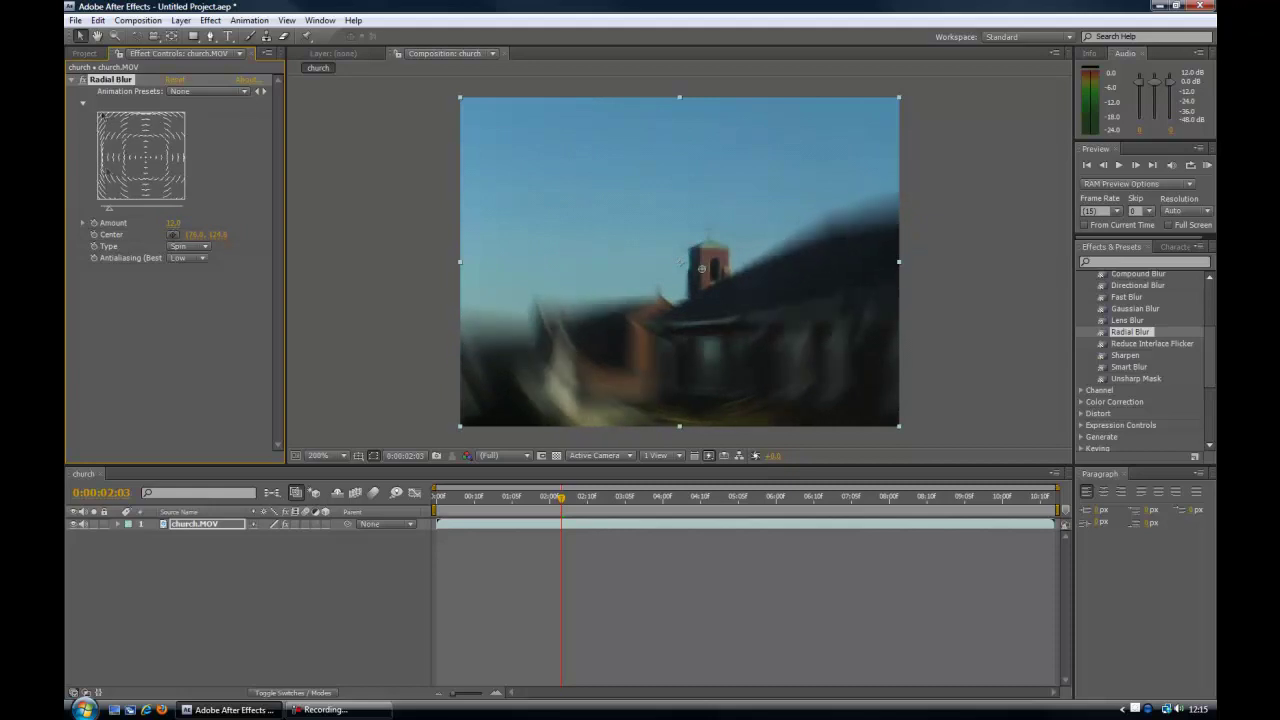
{"action": "left_click", "coordinate": [75, 20]}
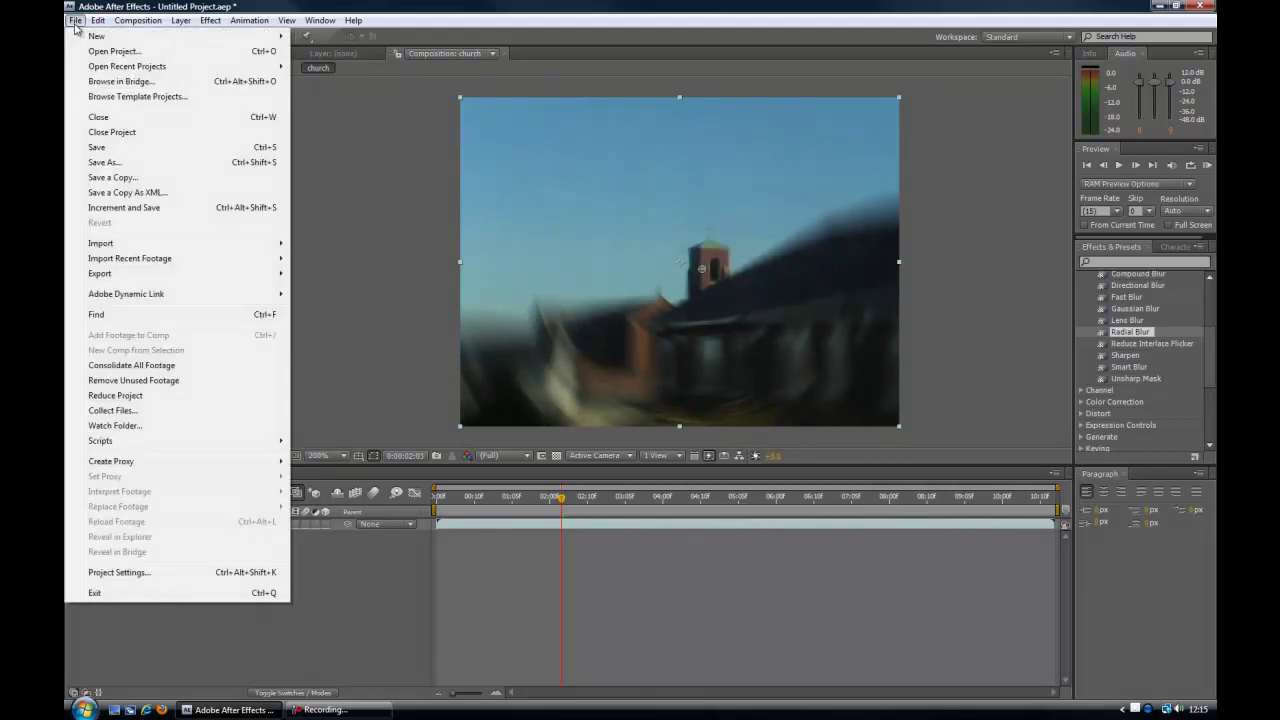
{"action": "left_click", "coordinate": [116, 164]}
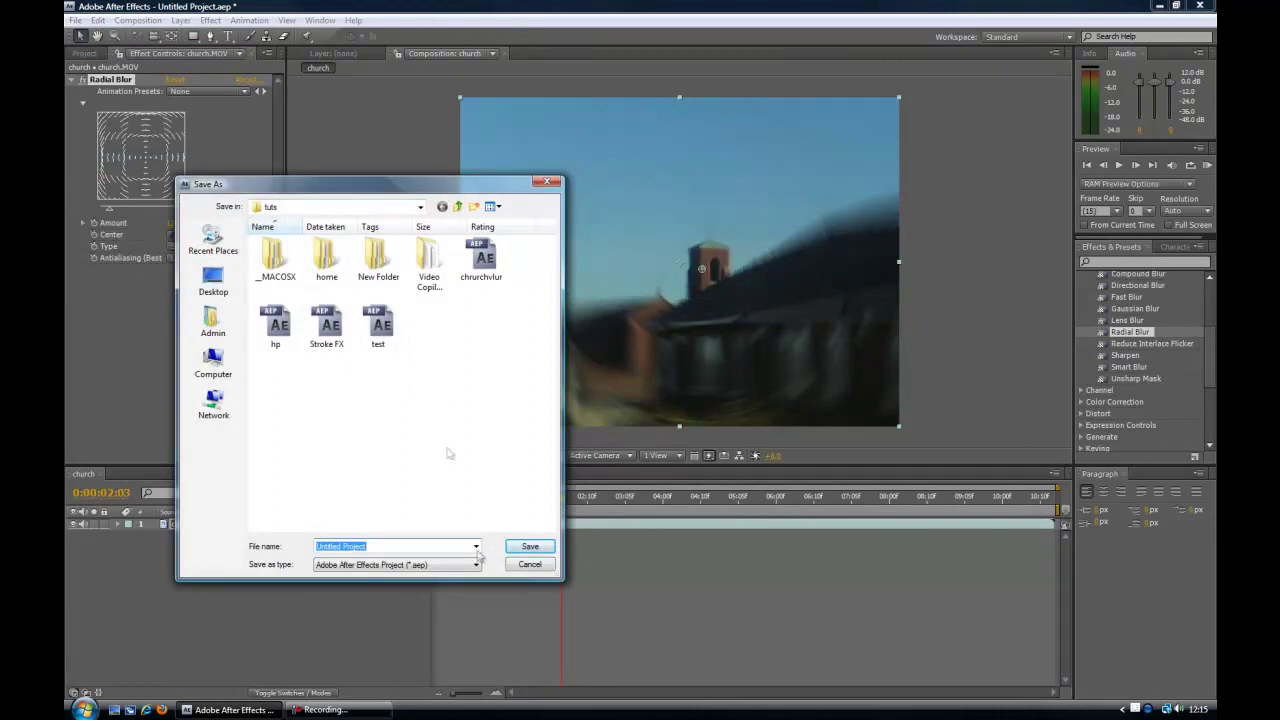
{"action": "left_click", "coordinate": [529, 564]}
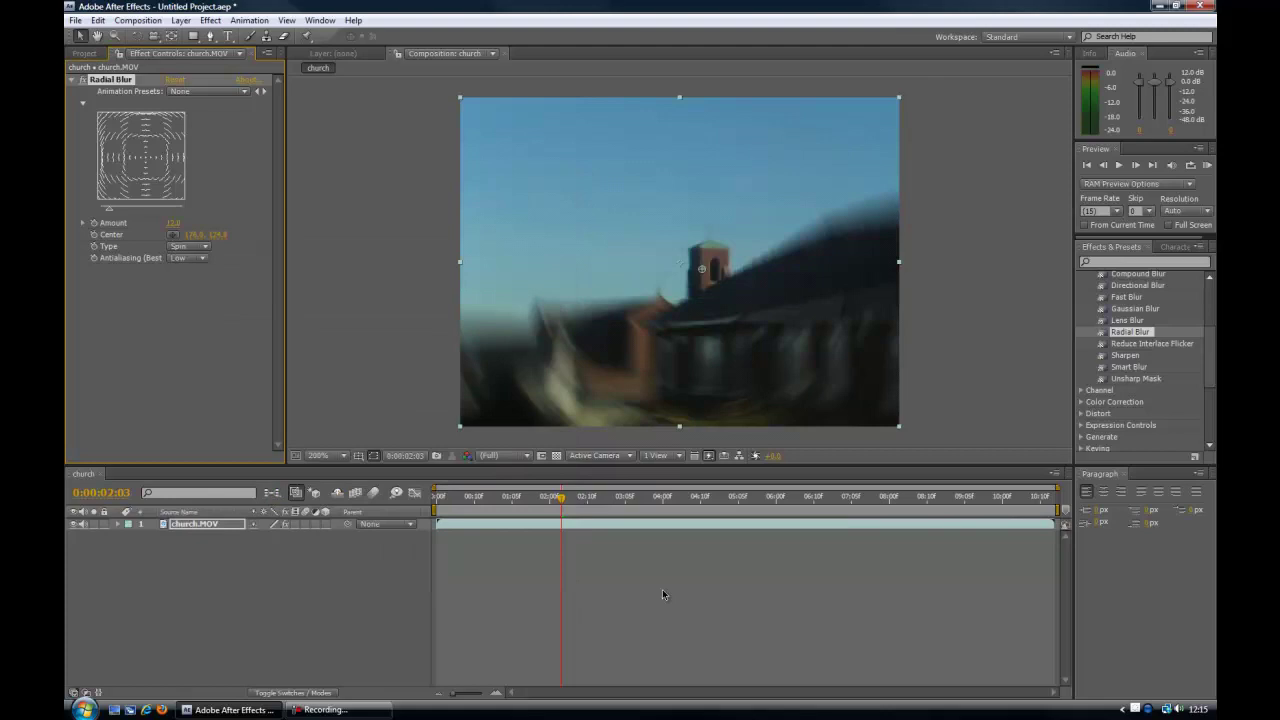